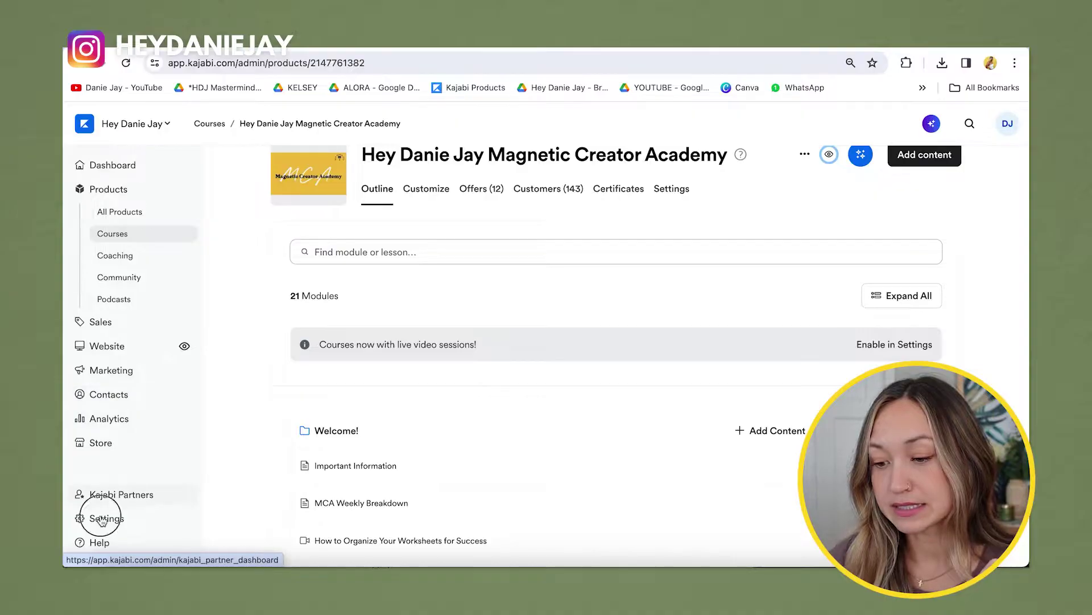
- Open the site details settings and start editing the color value of the first empty swatch in the default color palette
{"action": "left_click", "coordinate": [102, 520]}
{"action": "scroll", "coordinate": [296, 455], "scroll_direction": "down", "scroll_amount": 2}
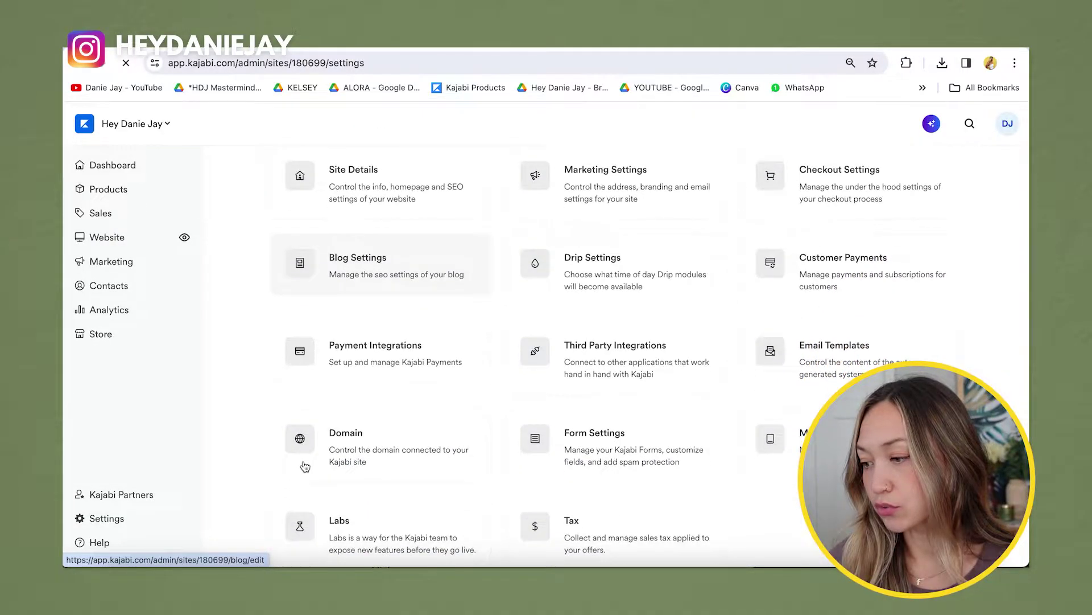
{"action": "left_click", "coordinate": [381, 314]}
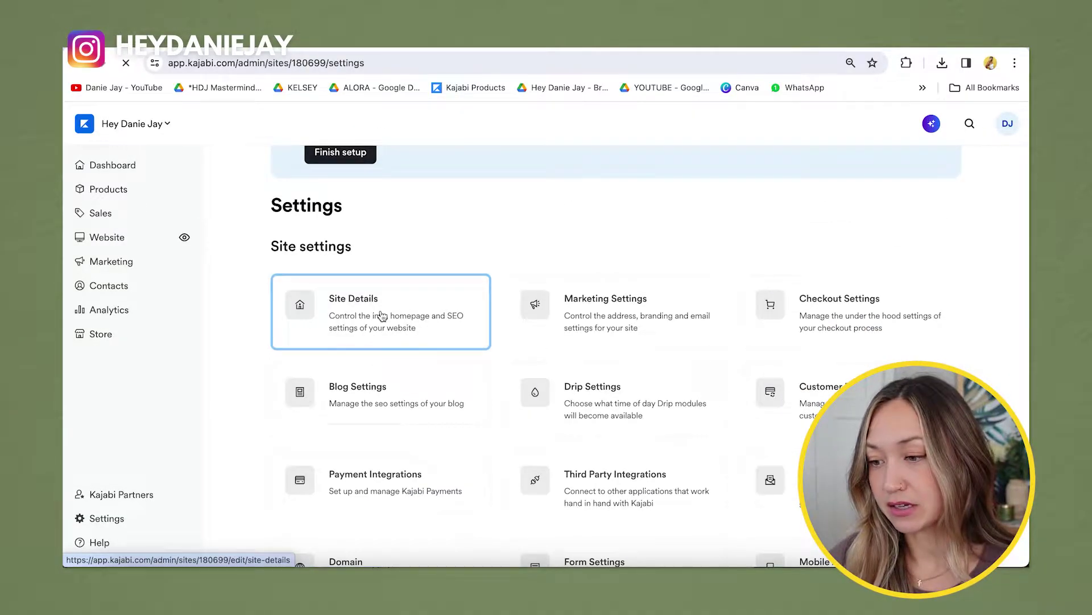
{"action": "scroll", "coordinate": [381, 322], "scroll_direction": "down", "scroll_amount": 10}
{"action": "scroll", "coordinate": [380, 322], "scroll_direction": "down", "scroll_amount": 1}
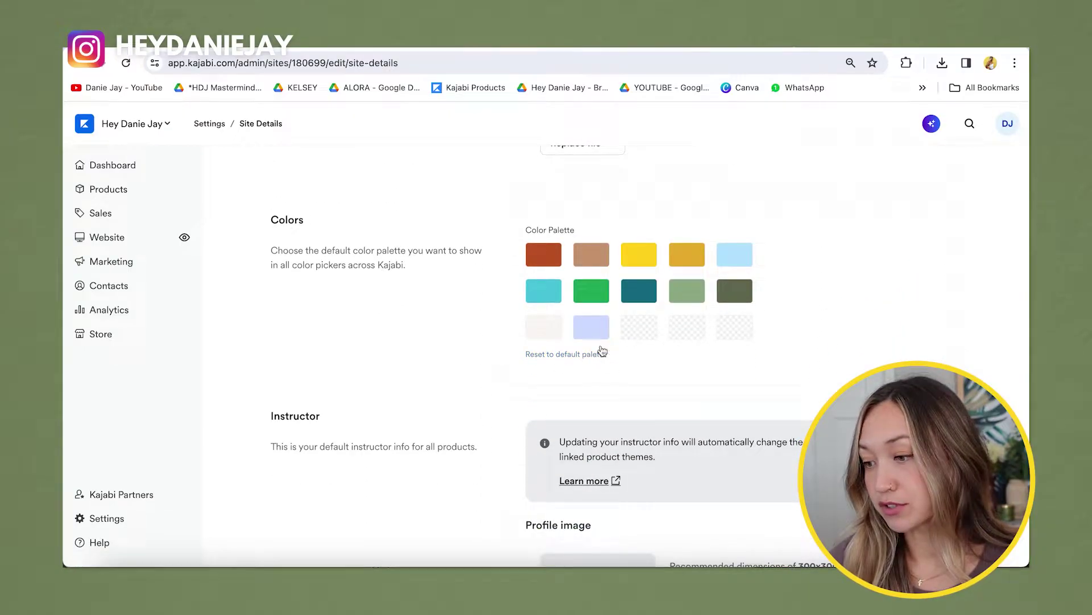
{"action": "left_click", "coordinate": [638, 333]}
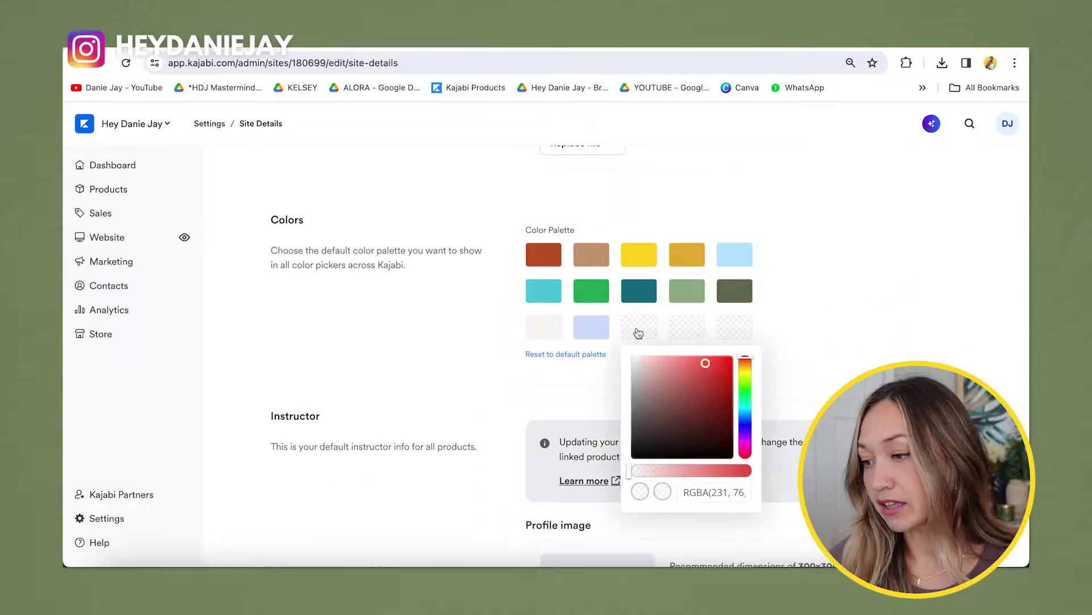
{"action": "left_click", "coordinate": [709, 493]}
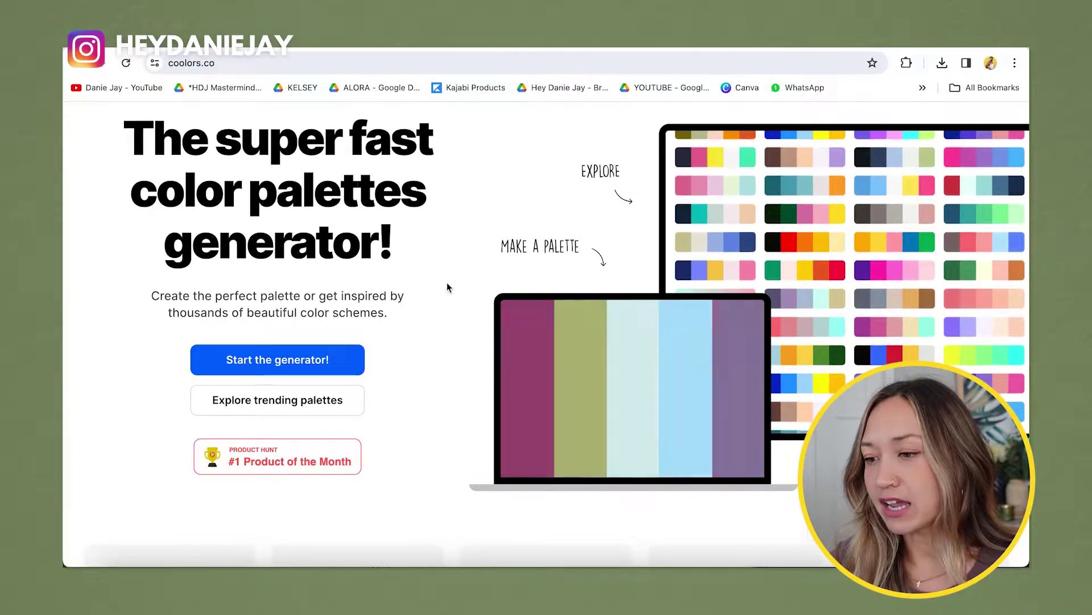
- Start the Coolors palette generator and cycle through random palettes until Mindaro CBE896 comes up as the first color
{"action": "left_click", "coordinate": [301, 371]}
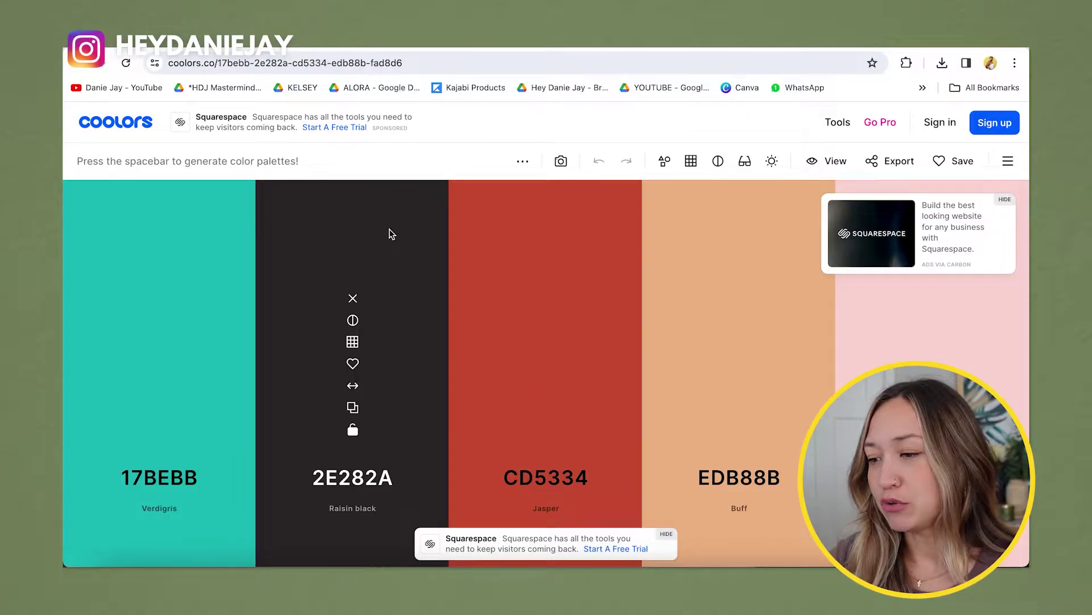
{"action": "key", "text": "space"}
{"action": "key", "text": "space"}
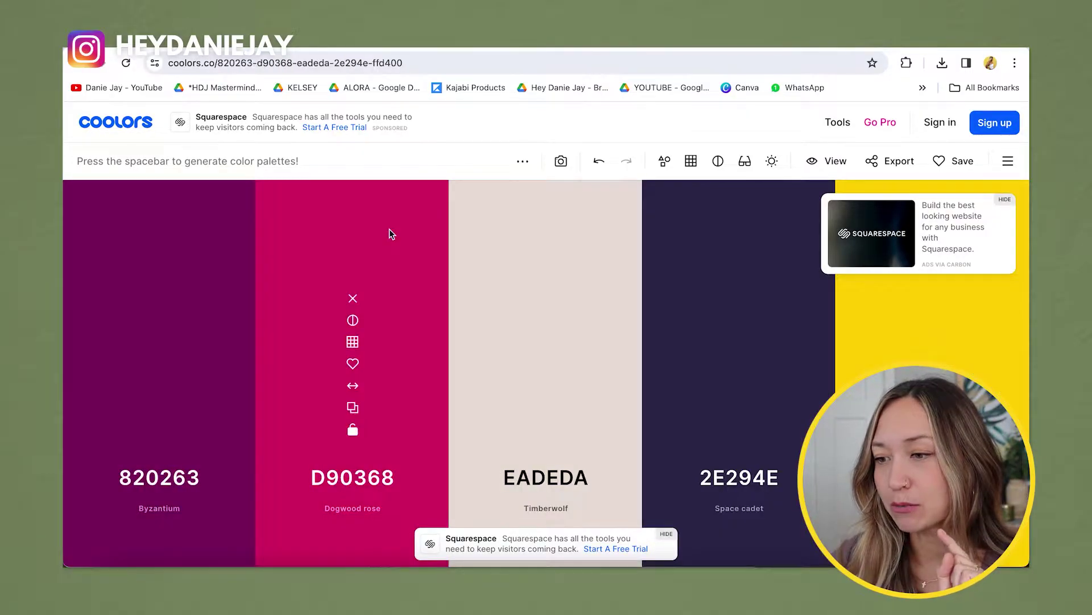
{"action": "key", "text": "space"}
{"action": "key", "text": "space"}
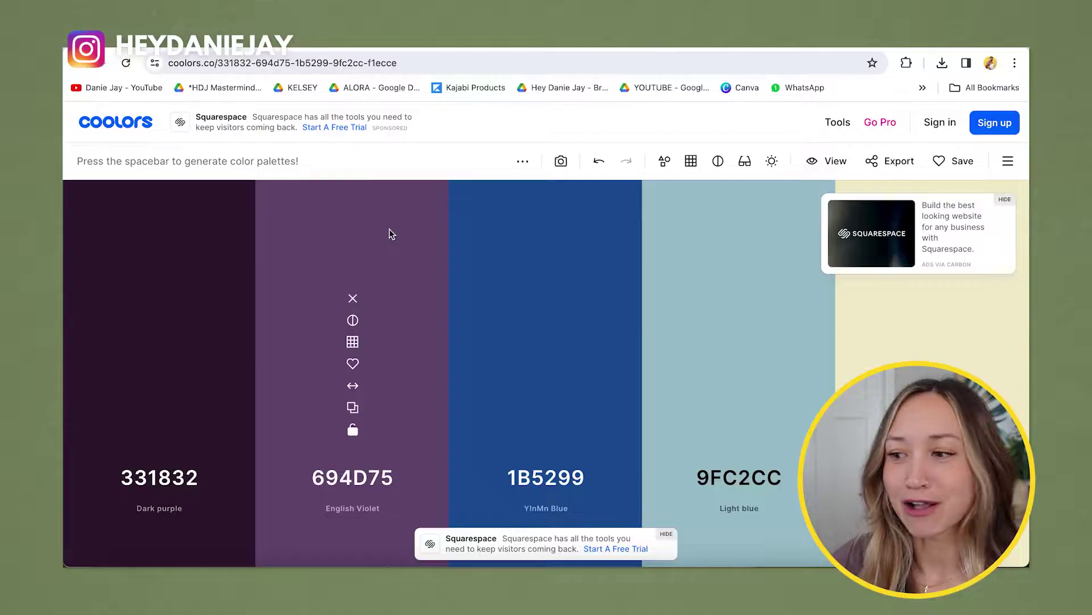
{"action": "key", "text": "space"}
{"action": "key", "text": "space"}
{"action": "key", "text": "space"}
{"action": "key", "text": "space"}
{"action": "key", "text": "space"}
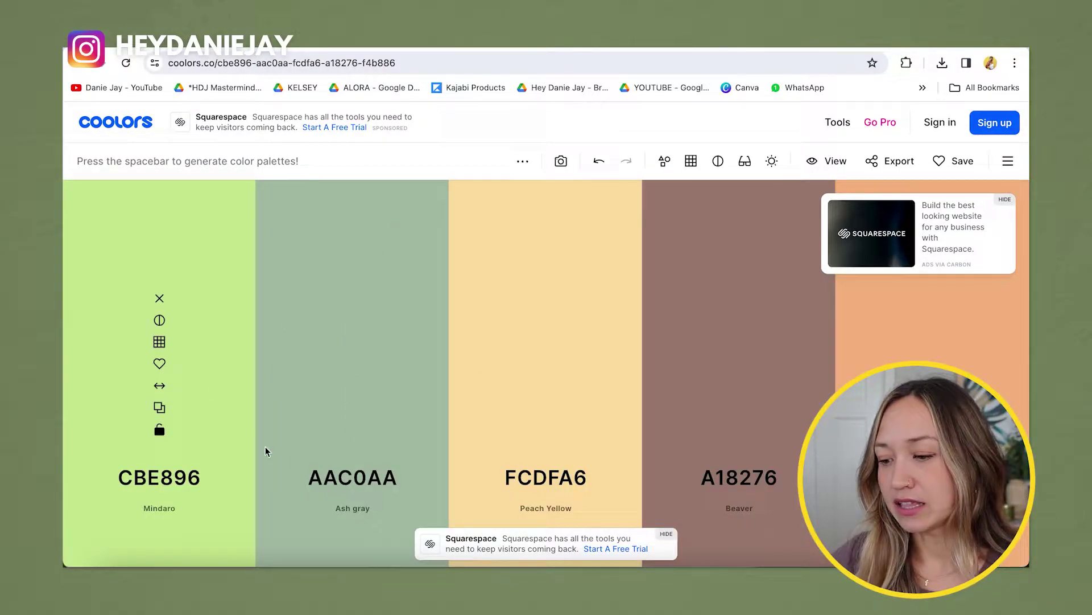
- Lock the Mindaro color CBE896 and regenerate the remaining colors until Columbia blue BFD7EA comes up as the third color
{"action": "left_click", "coordinate": [159, 431]}
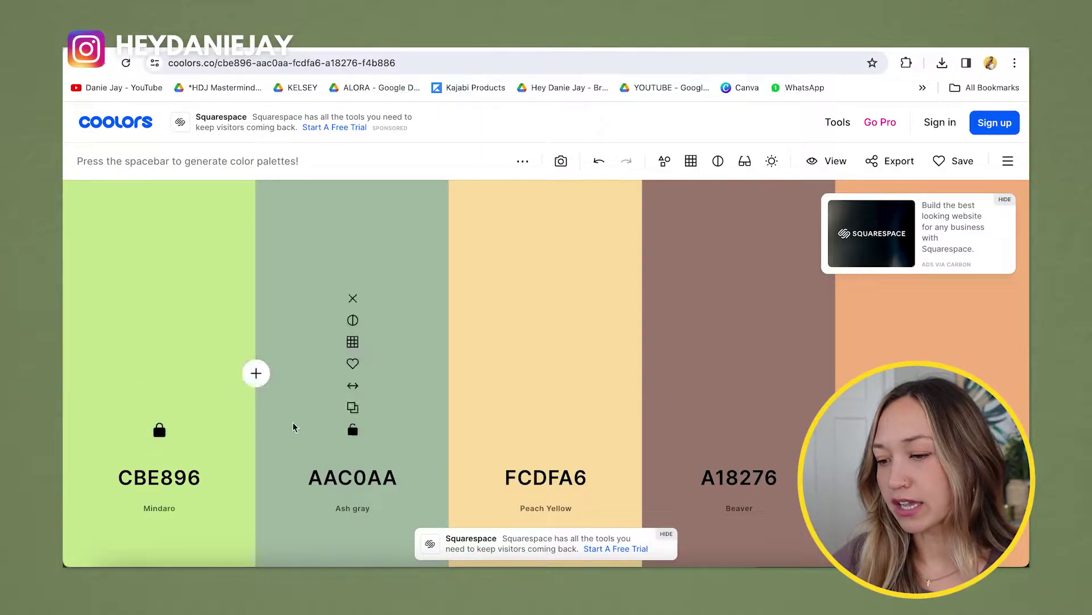
{"action": "key", "text": "space"}
{"action": "key", "text": "space"}
{"action": "key", "text": "space"}
{"action": "key", "text": "space"}
{"action": "key", "text": "space"}
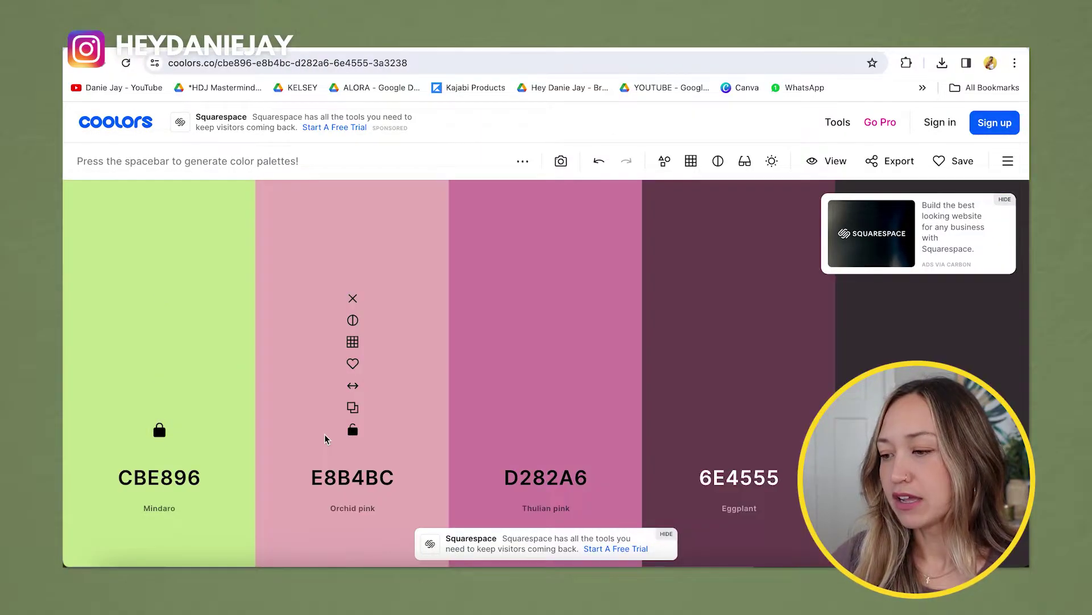
{"action": "key", "text": "space"}
{"action": "key", "text": "space"}
{"action": "key", "text": "space"}
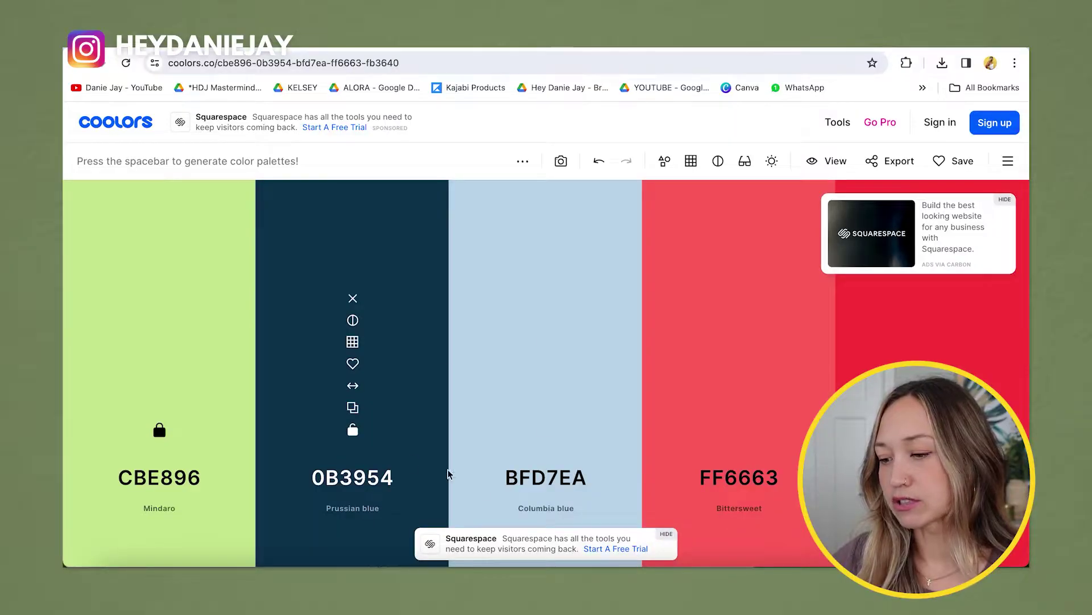
- Lock Columbia blue BFD7EA, regenerate the unlocked colors until Wenge 6C6061 comes up second, and lock that color too
{"action": "left_click", "coordinate": [546, 431]}
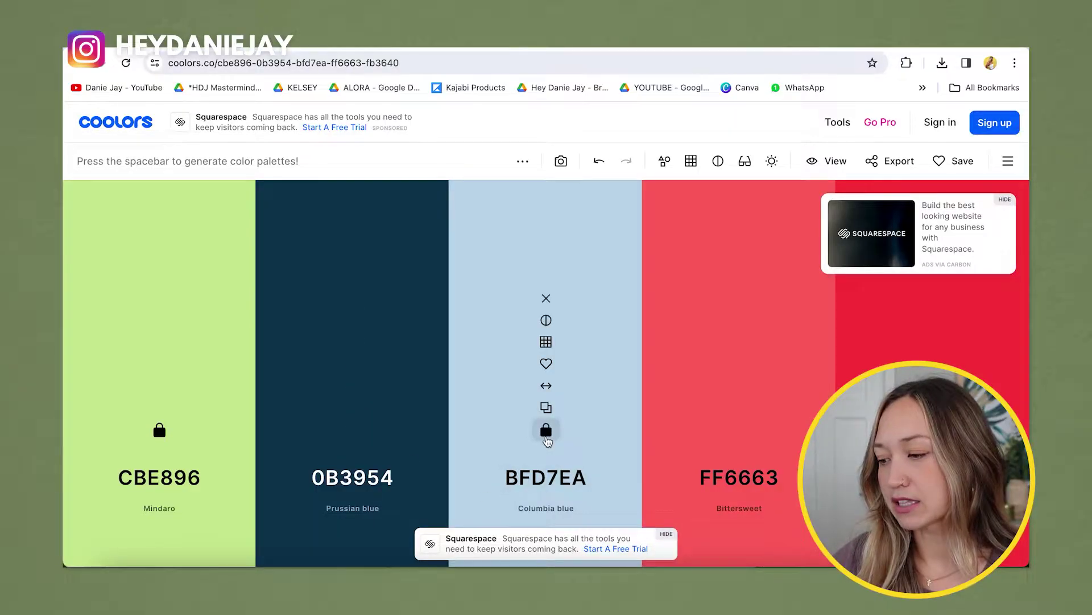
{"action": "key", "text": "space"}
{"action": "key", "text": "space"}
{"action": "key", "text": "space"}
{"action": "key", "text": "space"}
{"action": "key", "text": "space"}
{"action": "key", "text": "space"}
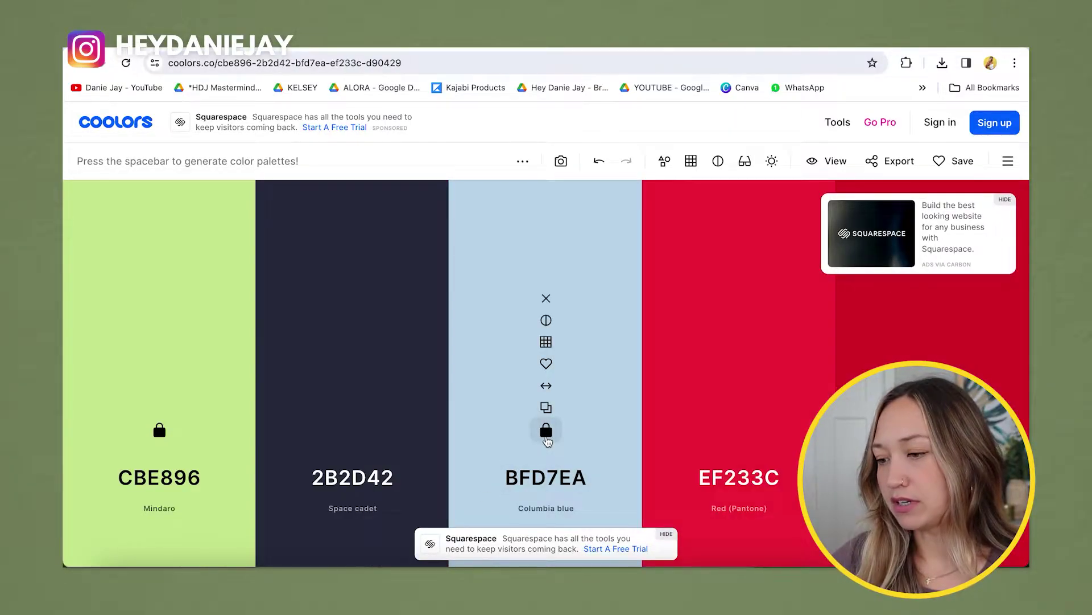
{"action": "key", "text": "space"}
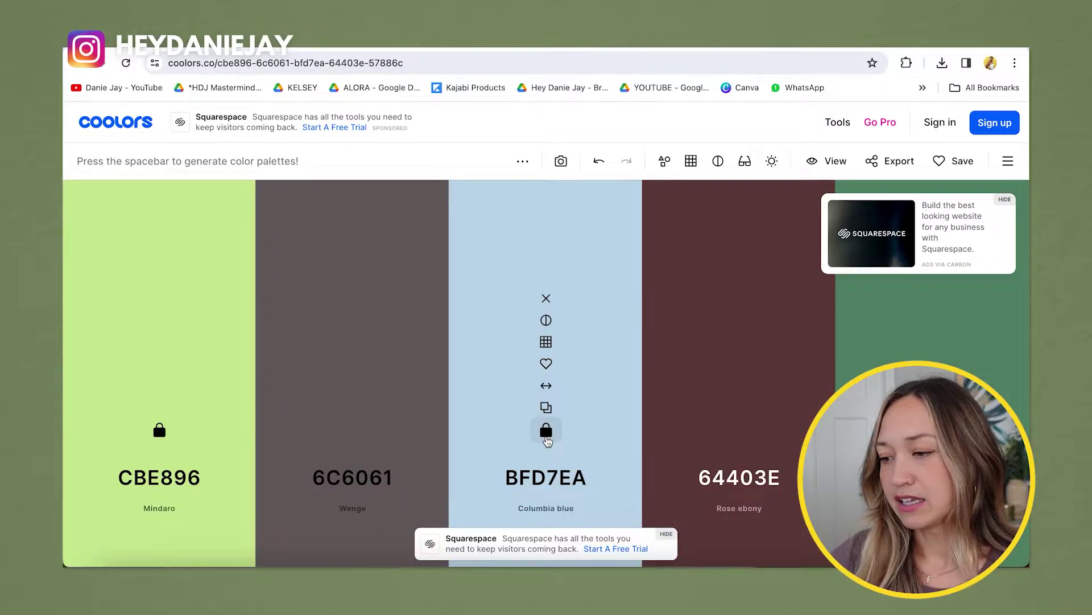
{"action": "left_click", "coordinate": [352, 437]}
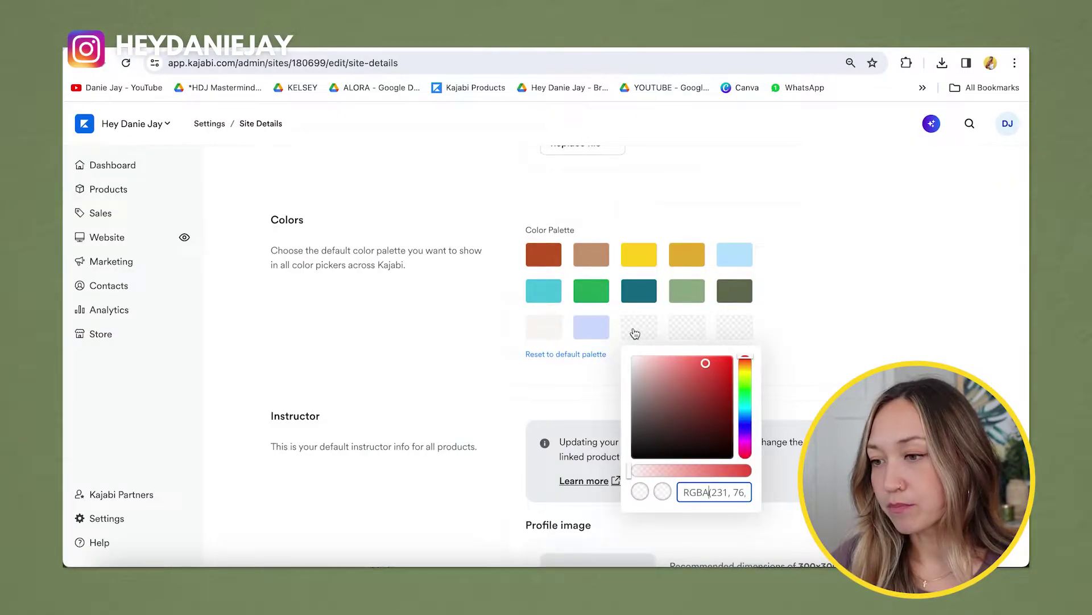
- Return to the Kajabi new course setup and set the course's Primary Color to the off-white swatch from the brand palette
{"action": "left_click", "coordinate": [287, 48]}
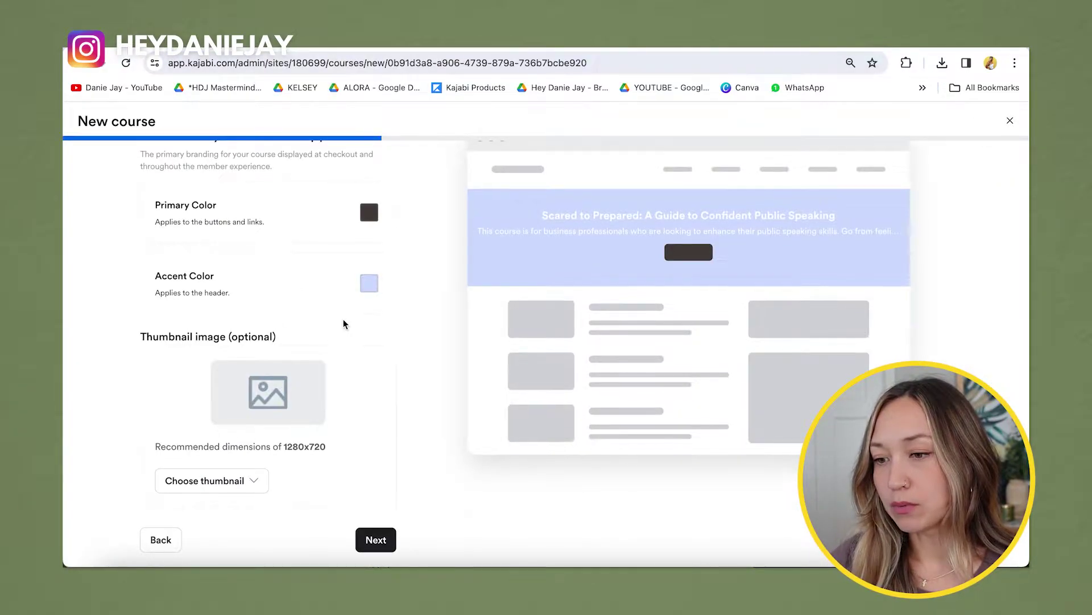
{"action": "scroll", "coordinate": [344, 324], "scroll_direction": "up", "scroll_amount": 1}
{"action": "left_click", "coordinate": [370, 253]}
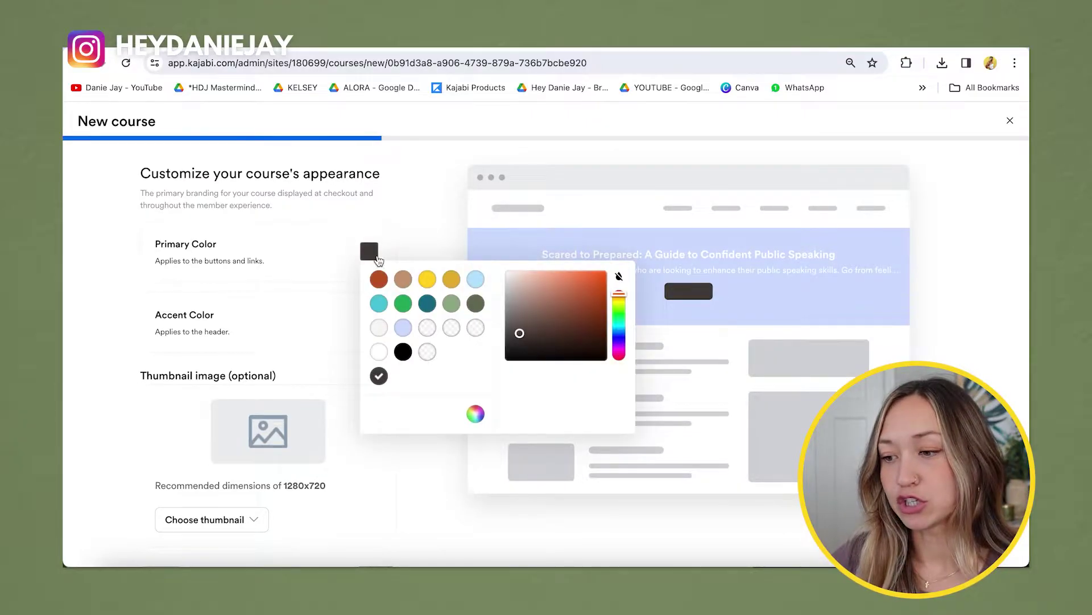
{"action": "left_click", "coordinate": [459, 244]}
{"action": "left_click", "coordinate": [370, 252]}
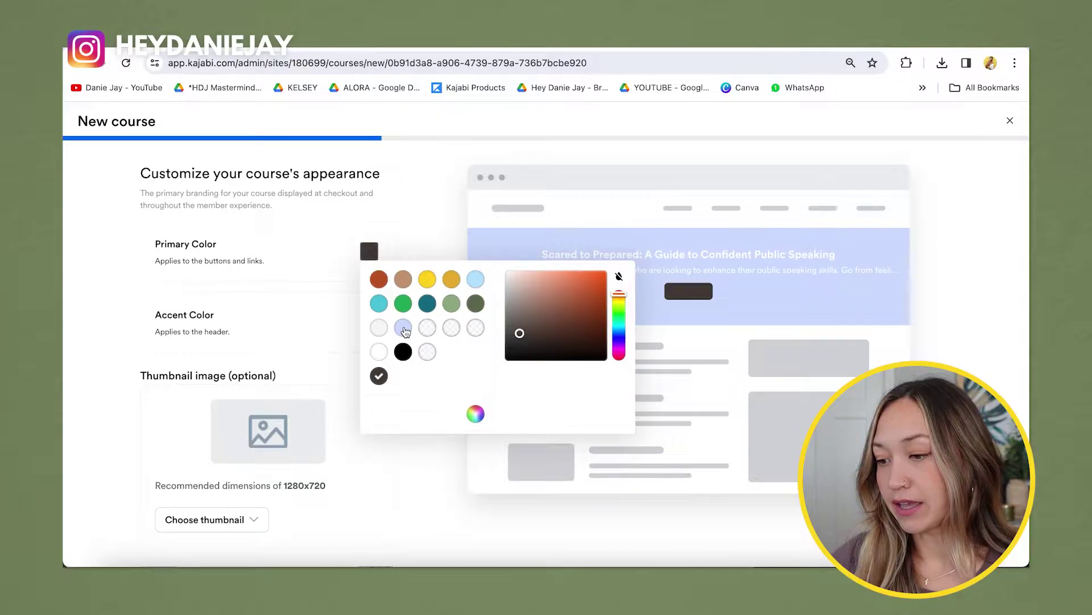
{"action": "left_click", "coordinate": [379, 329]}
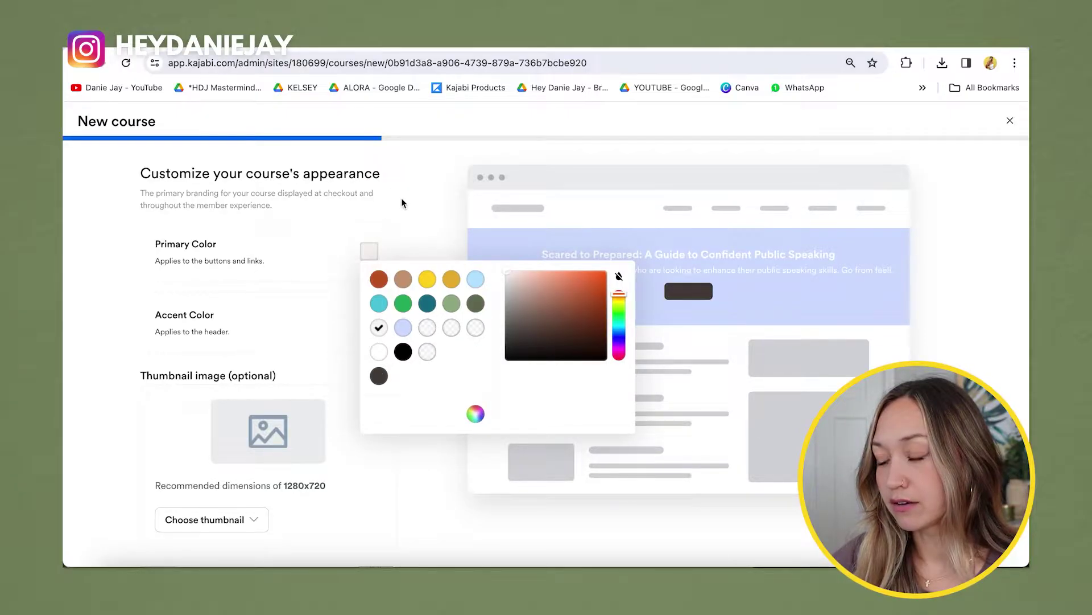
{"action": "left_click", "coordinate": [400, 198]}
- Check the recommended thumbnail dimensions, switch to Canva and create a new custom-size design of 1280 × 720 px
{"action": "scroll", "coordinate": [347, 360], "scroll_direction": "down", "scroll_amount": 1}
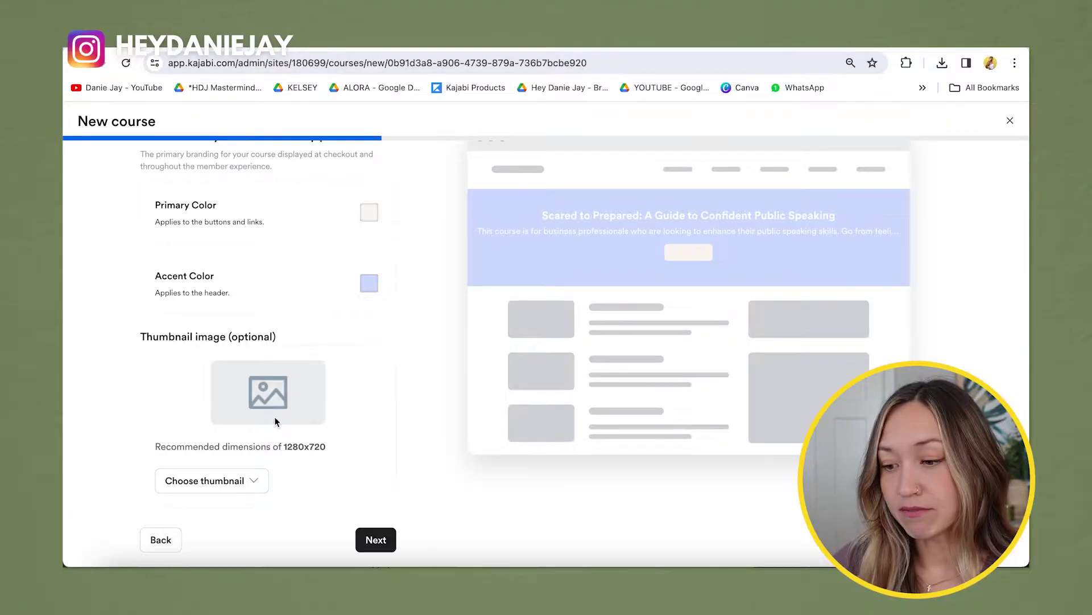
{"action": "left_click_drag", "start_coordinate": [282, 447], "coordinate": [335, 451]}
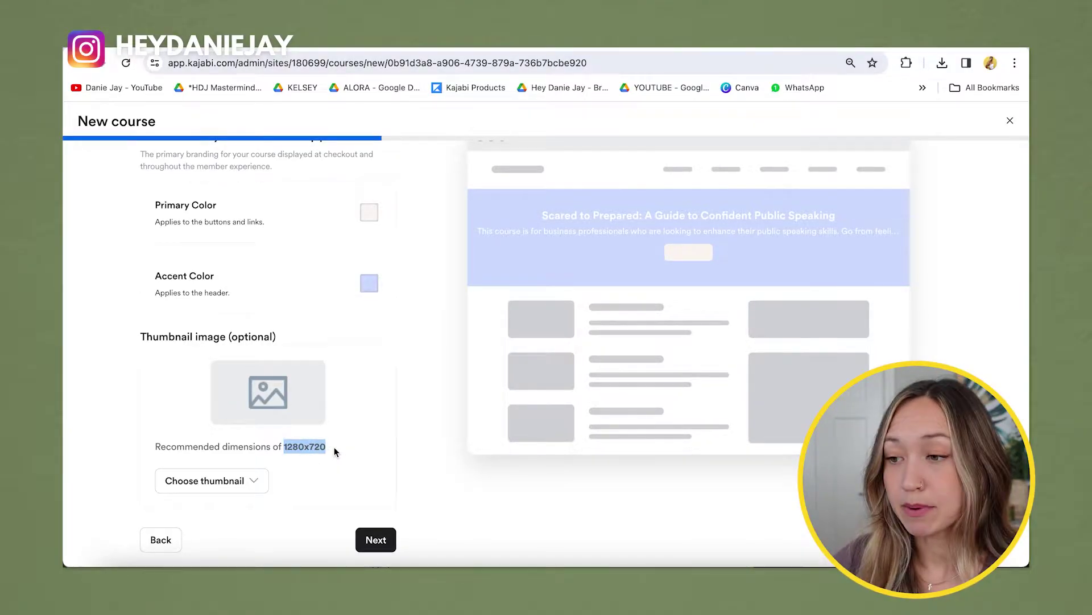
{"action": "key", "text": "ctrl+Tab"}
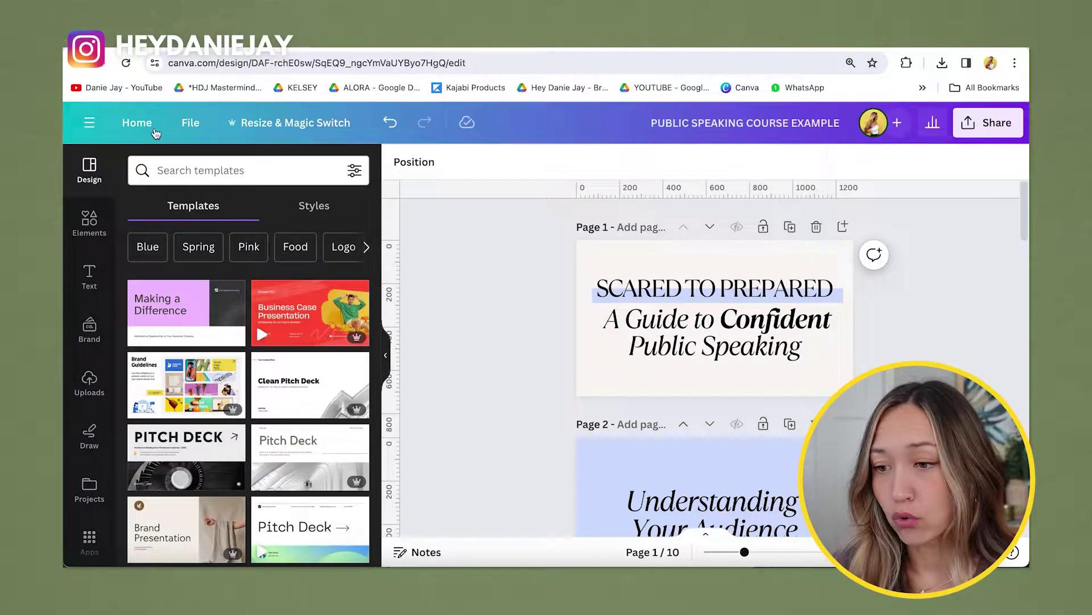
{"action": "left_click", "coordinate": [136, 122]}
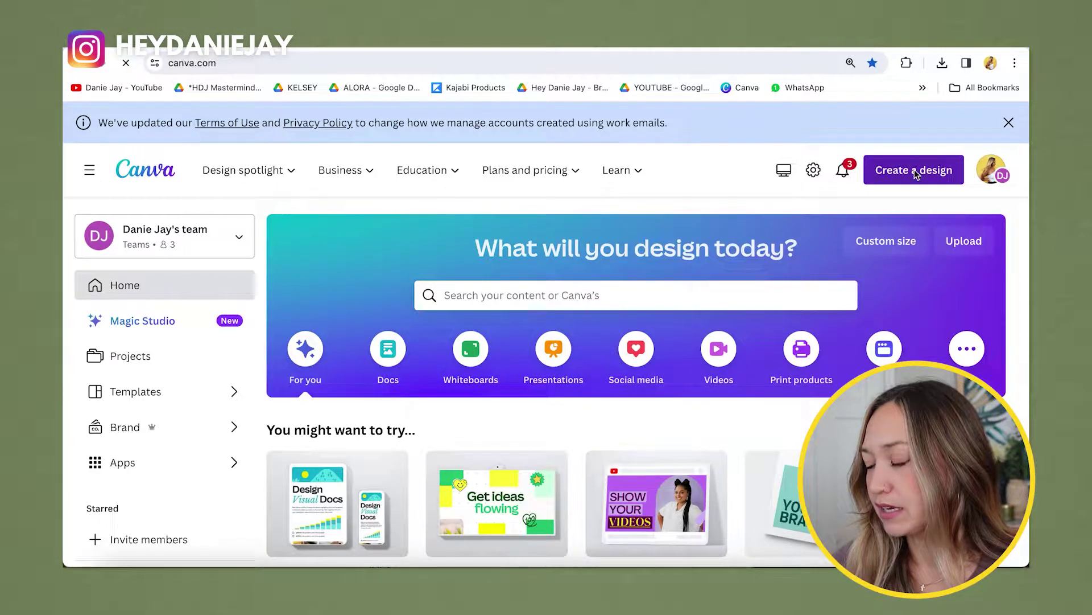
{"action": "left_click", "coordinate": [915, 171]}
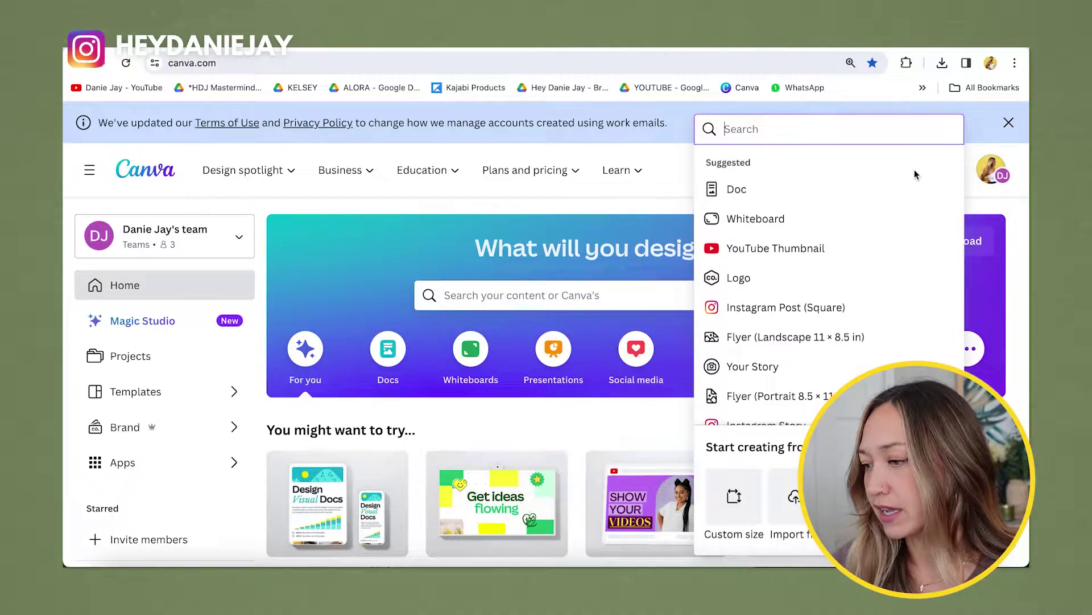
{"action": "left_click", "coordinate": [733, 555]}
{"action": "type", "text": "1280"}
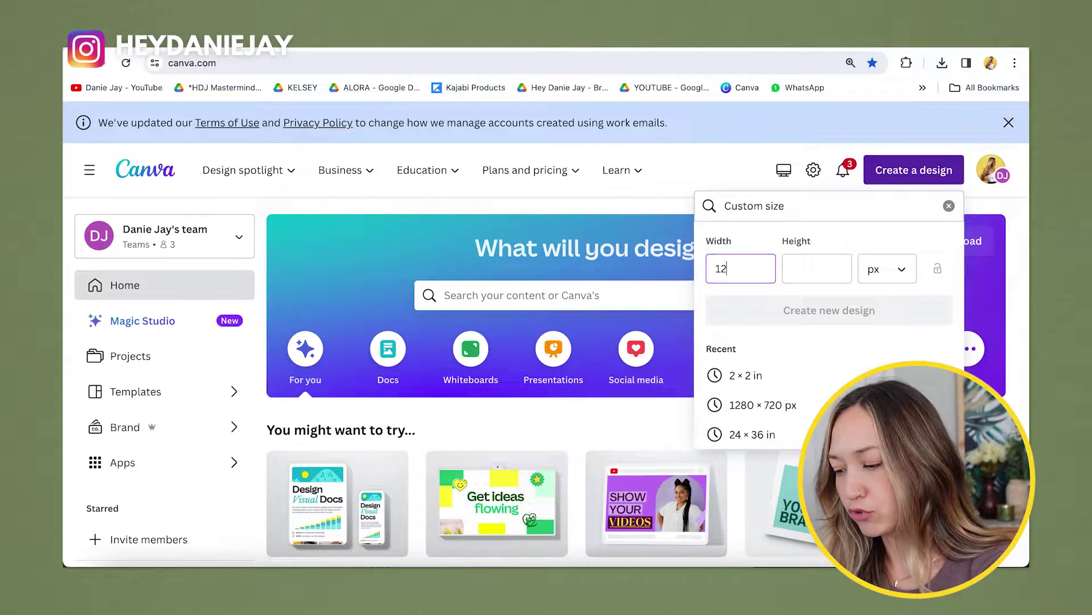
{"action": "left_click", "coordinate": [808, 277]}
{"action": "type", "text": "720"}
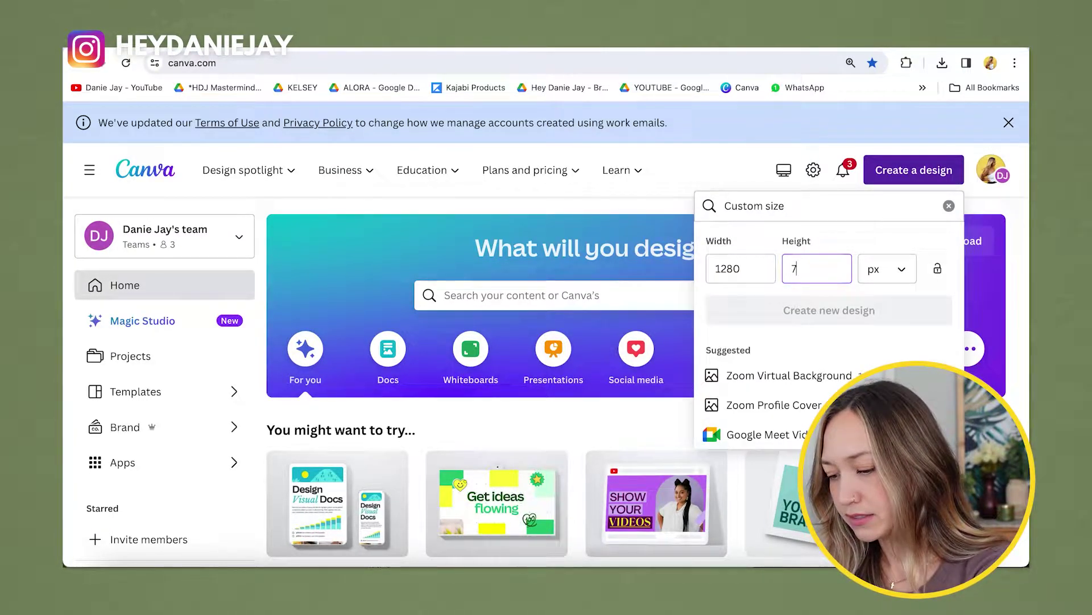
{"action": "left_click", "coordinate": [823, 308]}
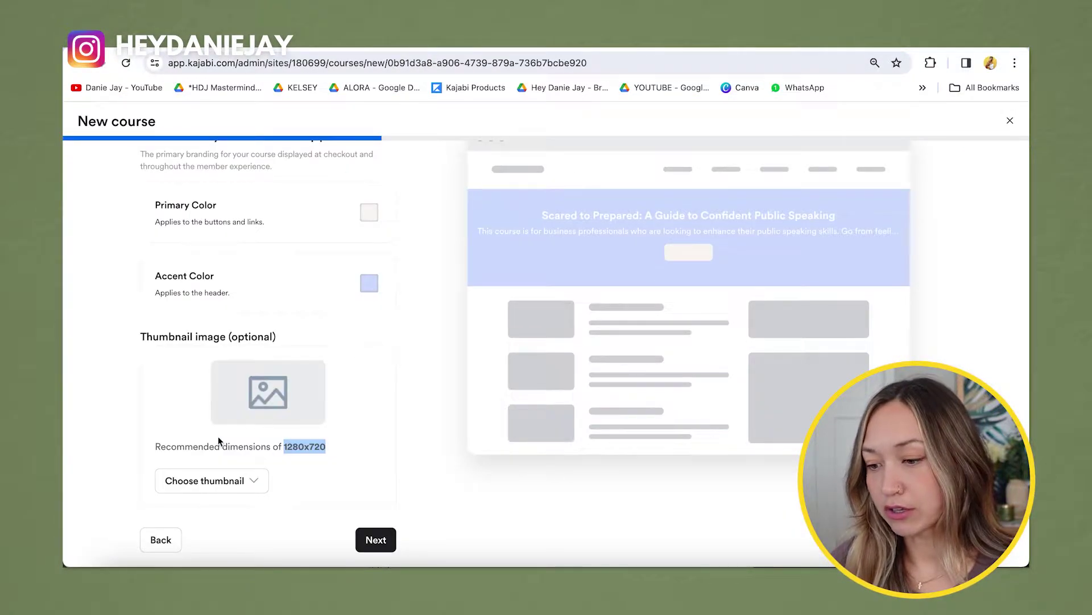
- Upload 1.png as a new file for the course's thumbnail image, saving it from the image editor at full frame
{"action": "left_click", "coordinate": [217, 484]}
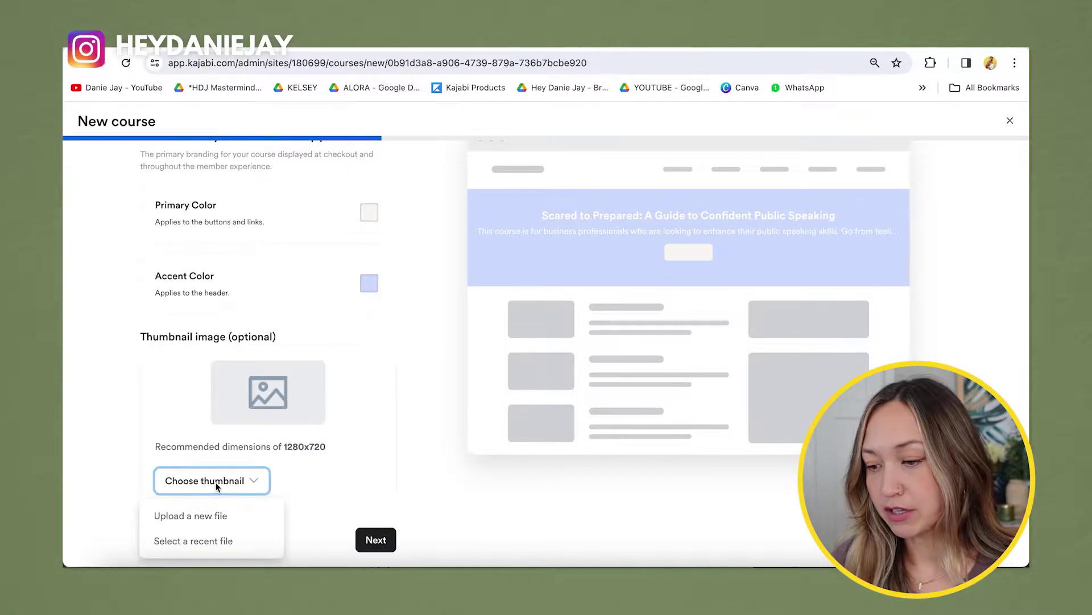
{"action": "left_click", "coordinate": [208, 513]}
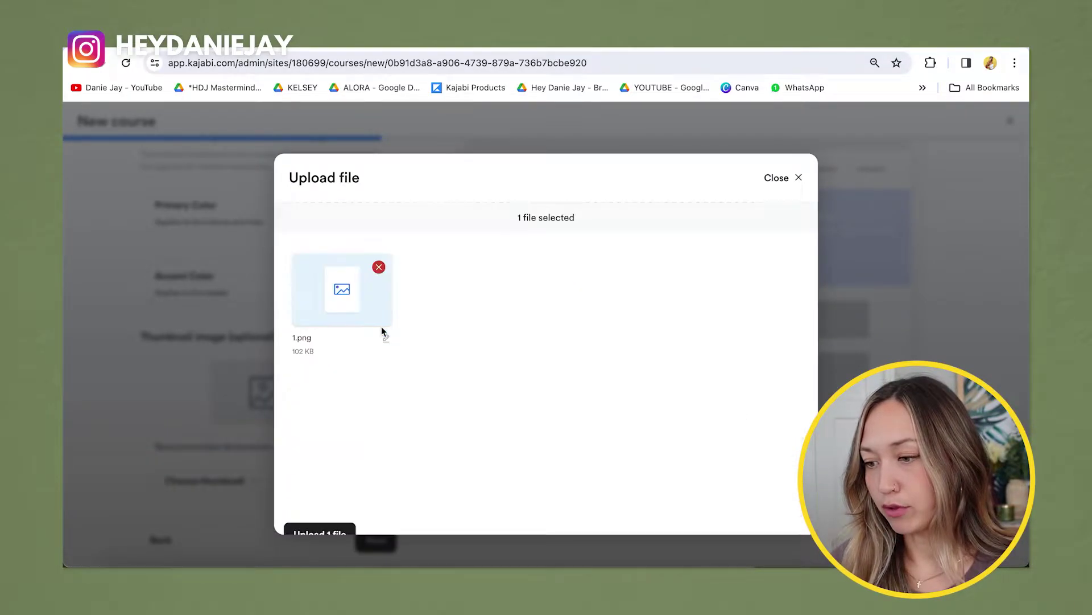
{"action": "left_click", "coordinate": [382, 326]}
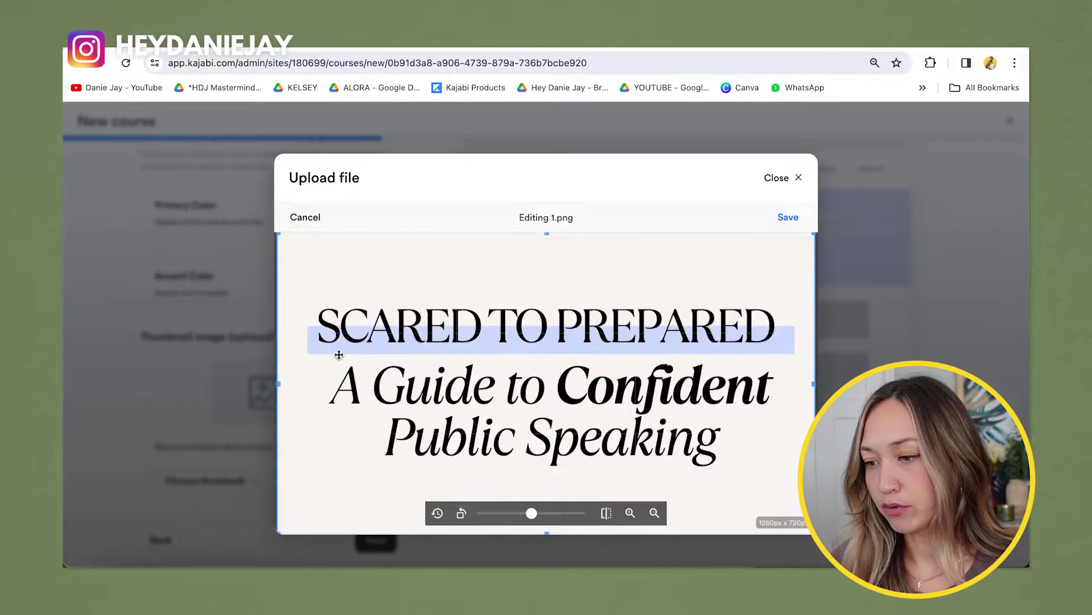
{"action": "left_click", "coordinate": [788, 217]}
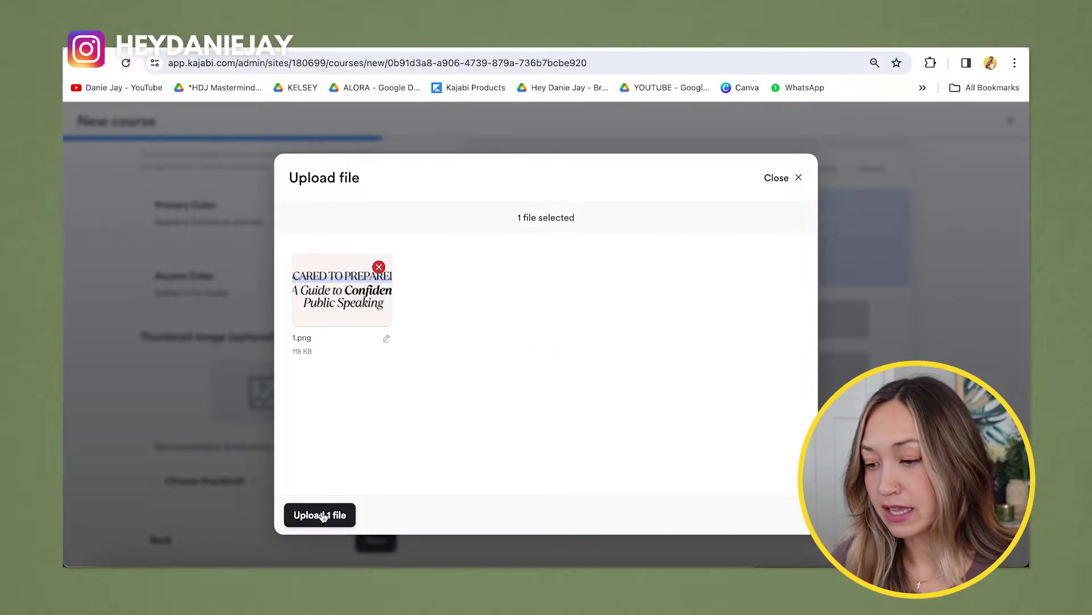
{"action": "left_click", "coordinate": [321, 515]}
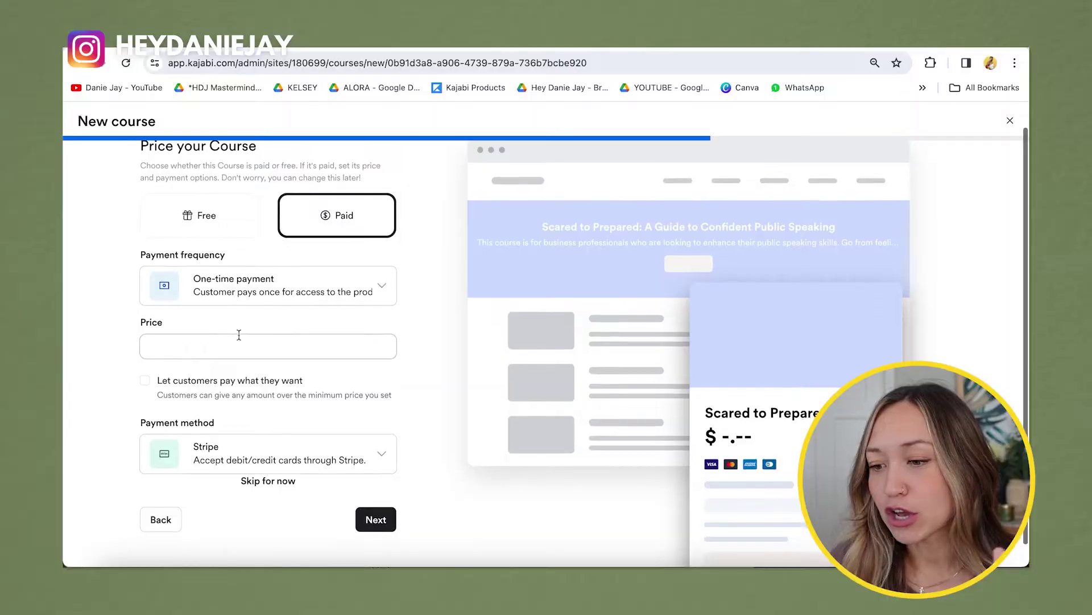
- Set the course's one-time payment price to 997
{"action": "left_click", "coordinate": [232, 351]}
{"action": "type", "text": "997"}
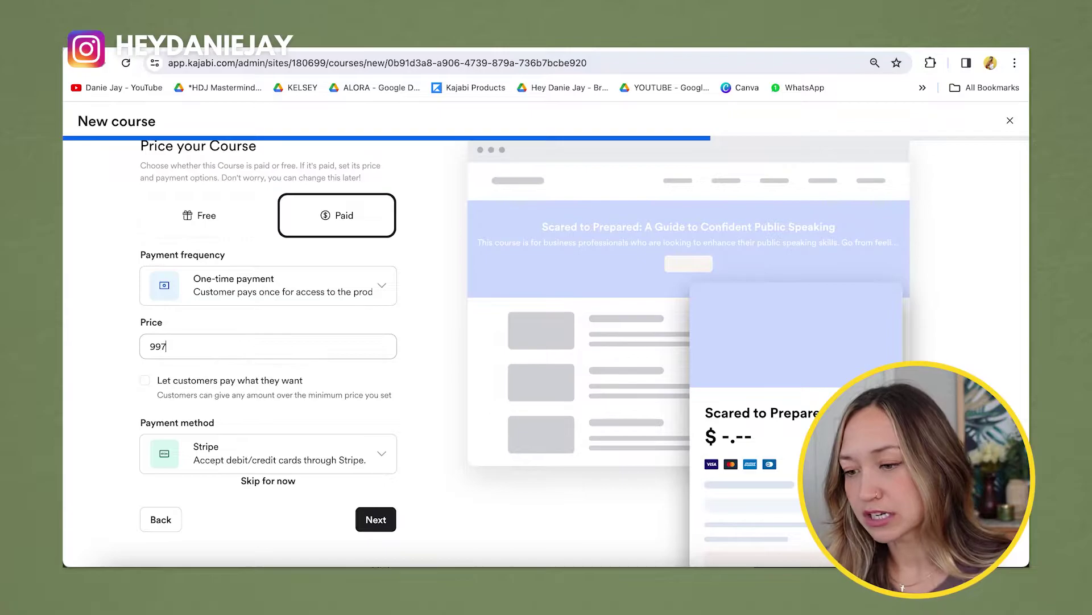
{"action": "scroll", "coordinate": [229, 361], "scroll_direction": "down", "scroll_amount": 1}
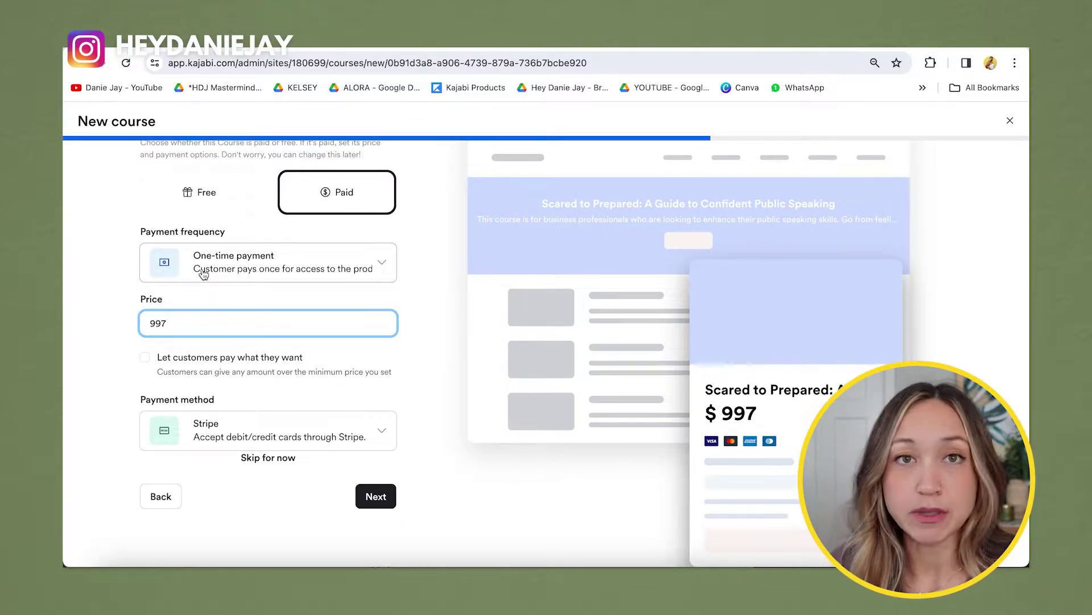
- Check the payment frequency options, keep One-time payment and Stripe, and continue through the remaining setup to create the course
{"action": "left_click", "coordinate": [352, 278]}
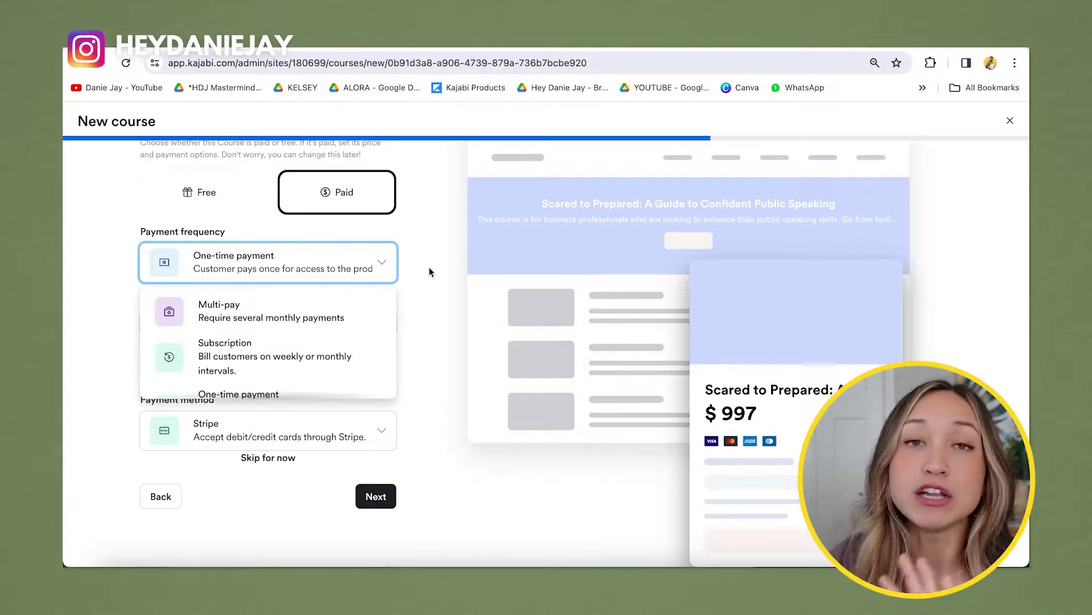
{"action": "left_click", "coordinate": [429, 268]}
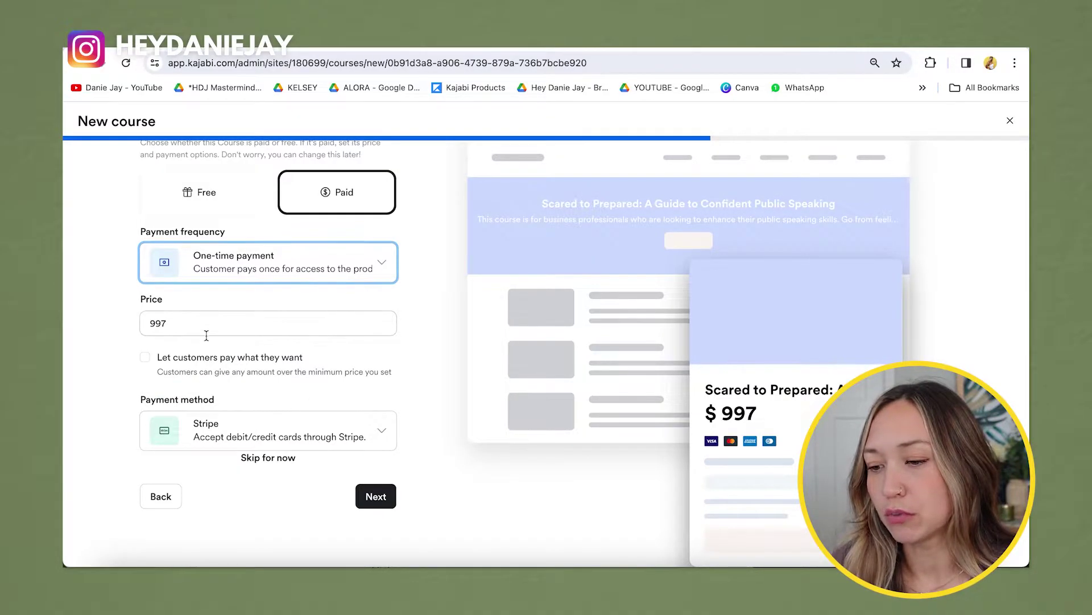
{"action": "left_click", "coordinate": [376, 501]}
{"action": "left_click", "coordinate": [375, 497]}
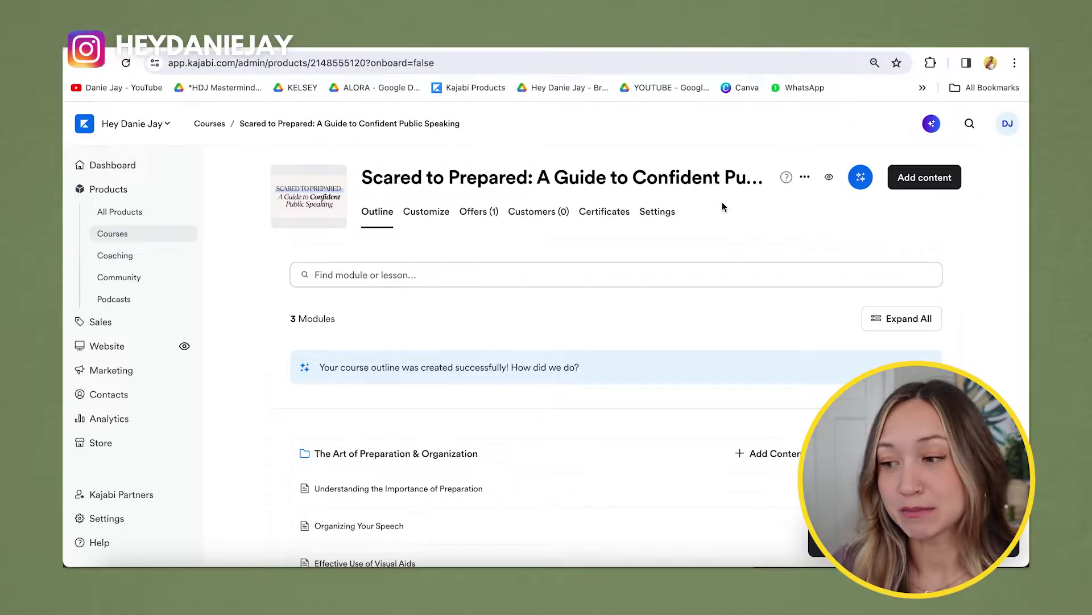
- Review the new course's outline, expanding the Speaking Skills 101 module to see its lessons
{"action": "scroll", "coordinate": [722, 202], "scroll_direction": "down", "scroll_amount": 1}
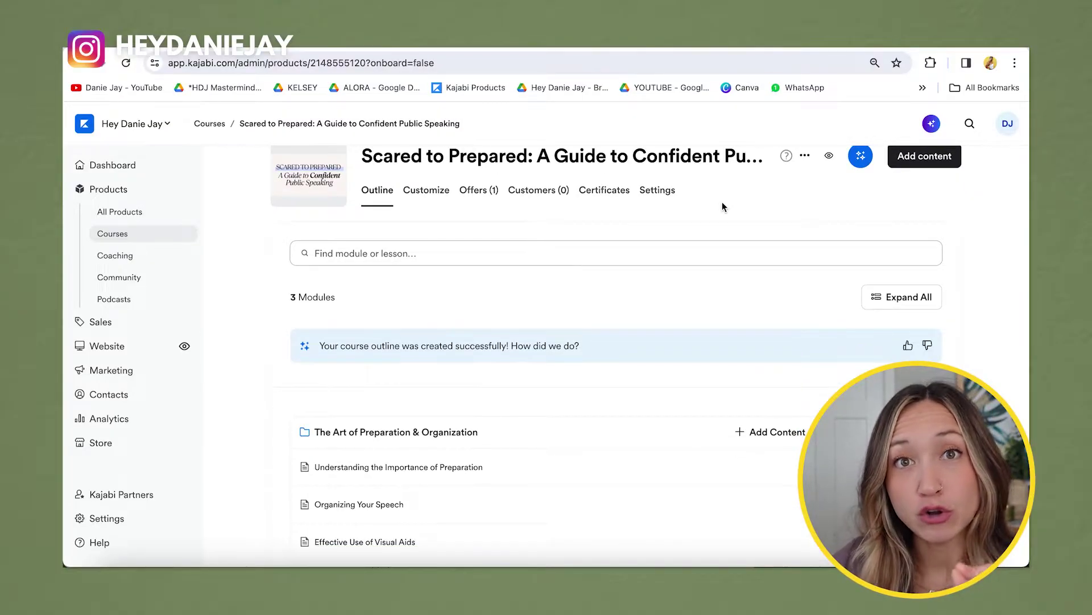
{"action": "scroll", "coordinate": [722, 205], "scroll_direction": "down", "scroll_amount": 2}
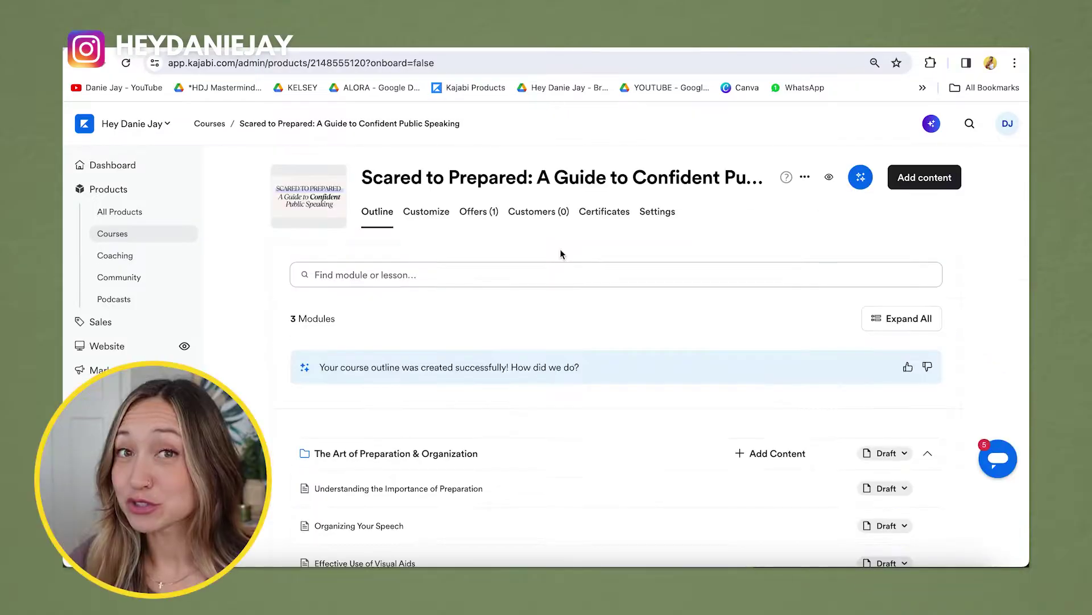
{"action": "scroll", "coordinate": [560, 253], "scroll_direction": "down", "scroll_amount": 2}
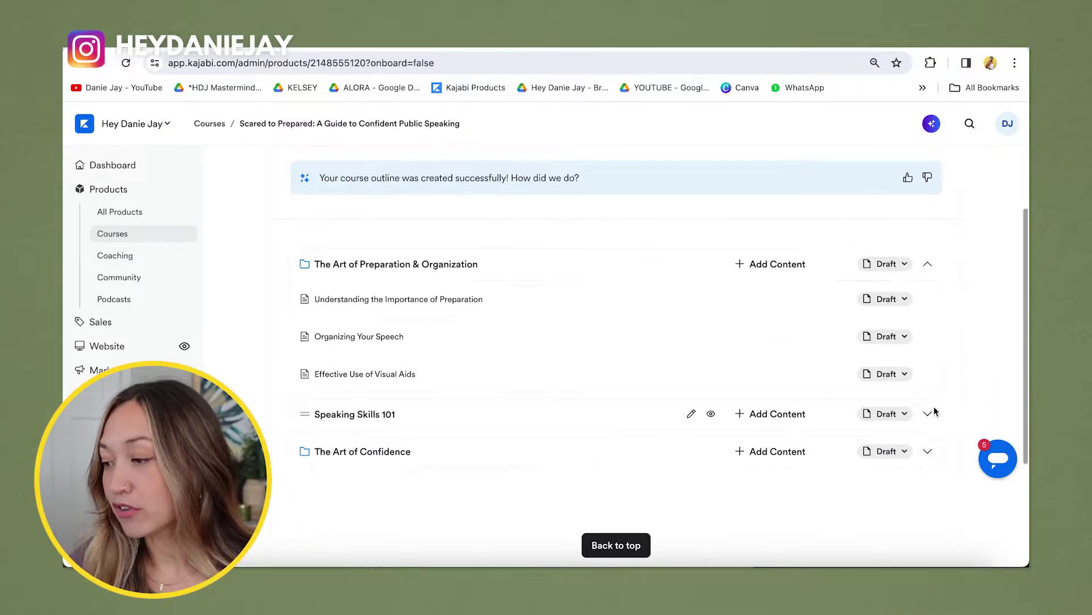
{"action": "scroll", "coordinate": [924, 419], "scroll_direction": "down", "scroll_amount": 1}
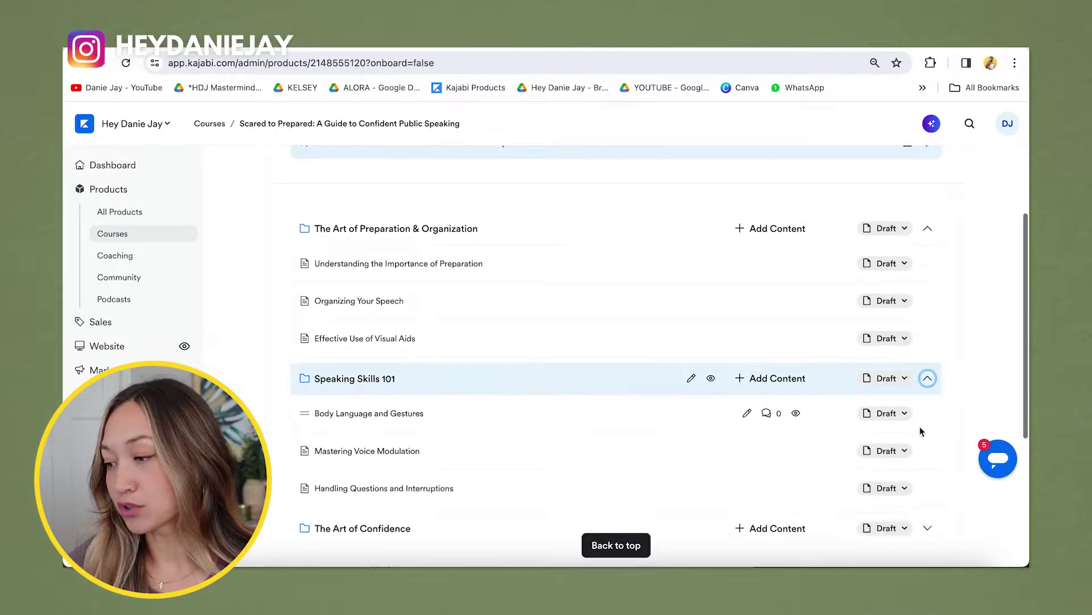
{"action": "scroll", "coordinate": [919, 438], "scroll_direction": "down", "scroll_amount": 3}
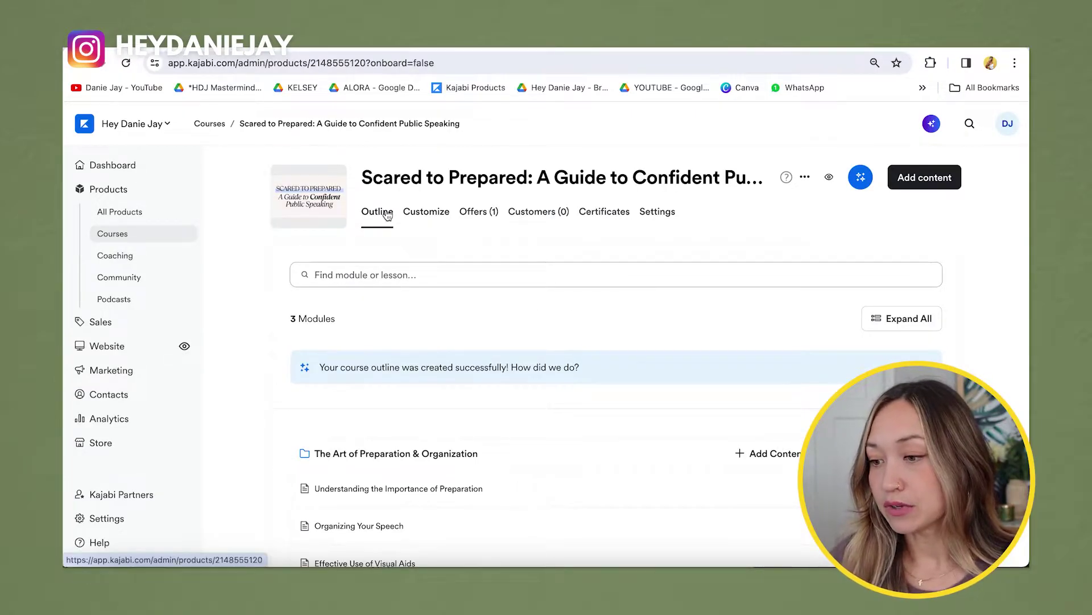
- Look through the course's Customize, Offers and Customers pages, and go back to Offers from the product progress report
{"action": "left_click", "coordinate": [439, 219]}
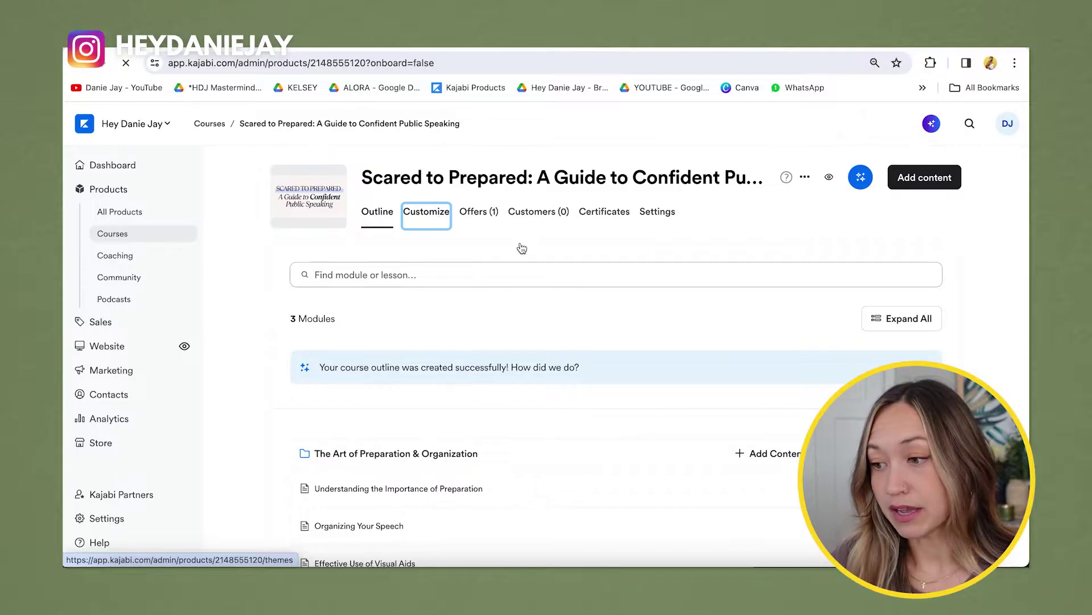
{"action": "left_click", "coordinate": [488, 214]}
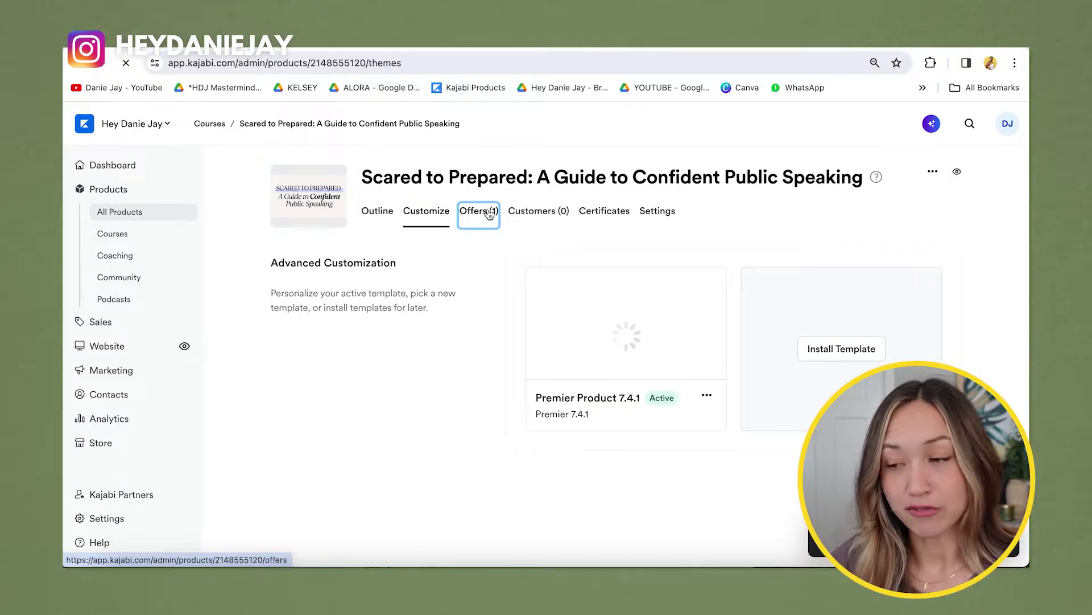
{"action": "left_click", "coordinate": [548, 219]}
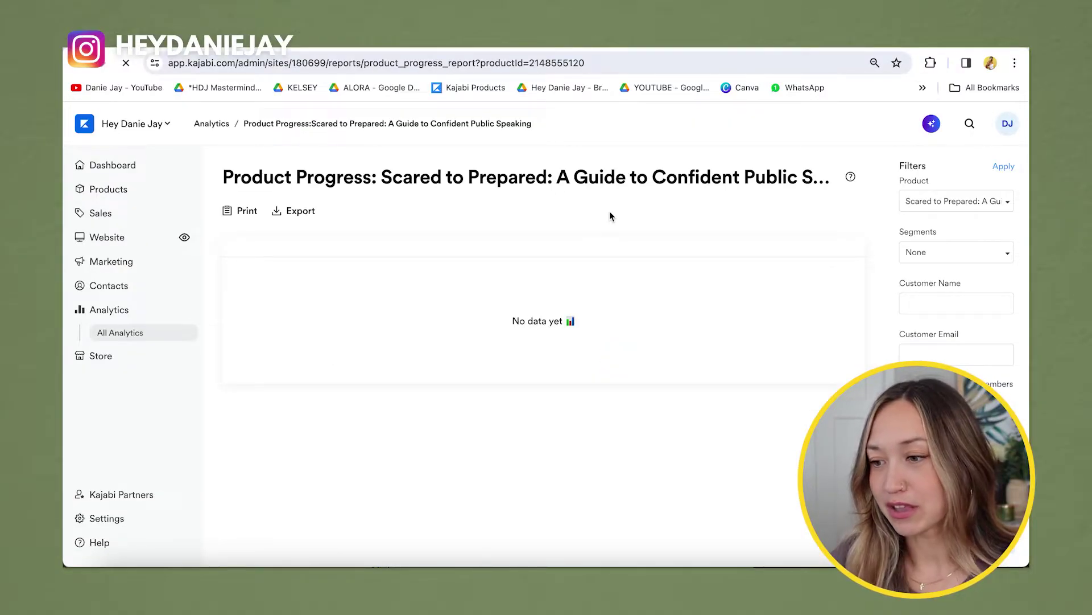
{"action": "key", "text": "alt+Left"}
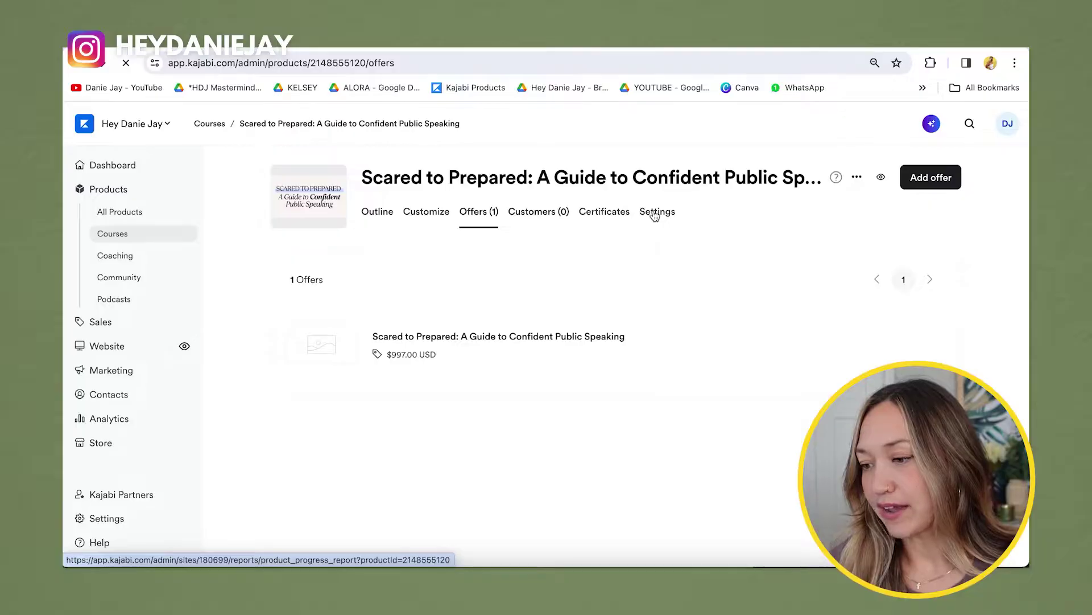
- Open the course's Settings and review its title, description, product thumbnail and remaining options
{"action": "left_click", "coordinate": [655, 214]}
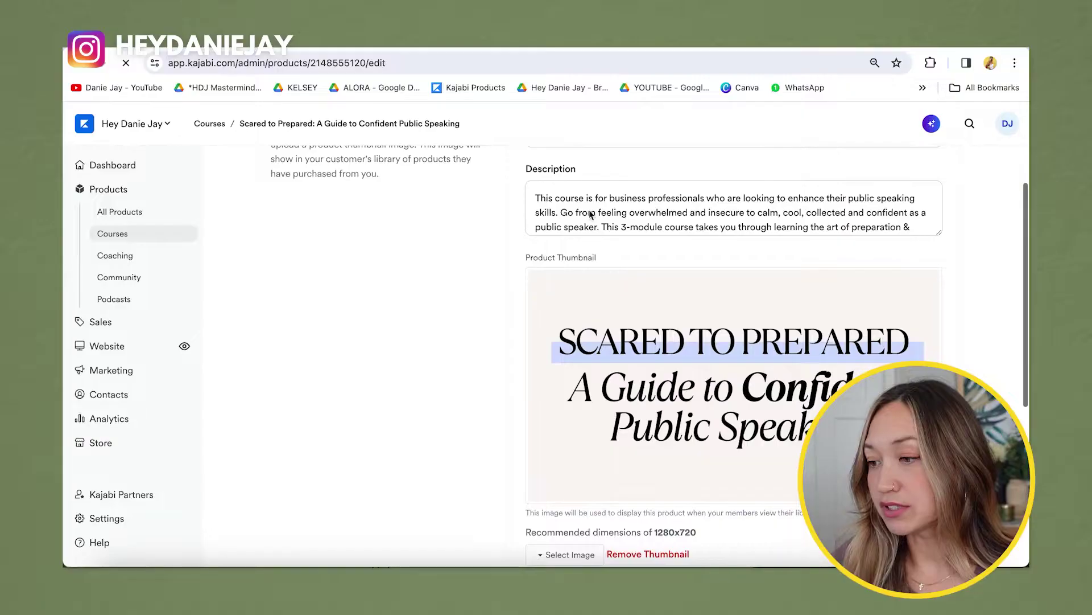
{"action": "scroll", "coordinate": [571, 243], "scroll_direction": "up", "scroll_amount": 2}
{"action": "scroll", "coordinate": [578, 260], "scroll_direction": "down", "scroll_amount": 2}
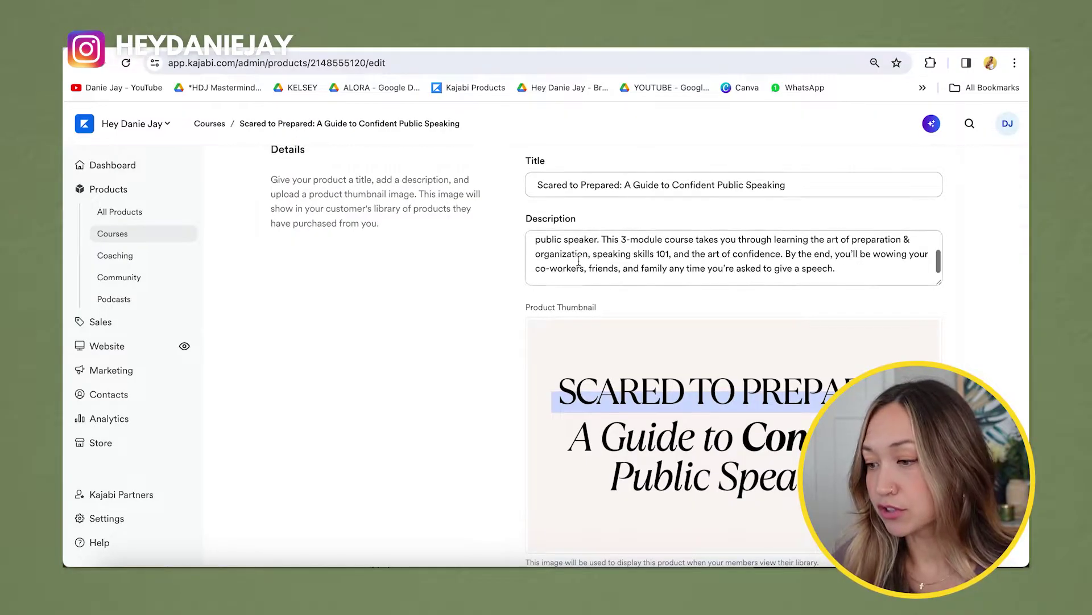
{"action": "scroll", "coordinate": [571, 395], "scroll_direction": "down", "scroll_amount": 2}
{"action": "scroll", "coordinate": [727, 364], "scroll_direction": "down", "scroll_amount": 5}
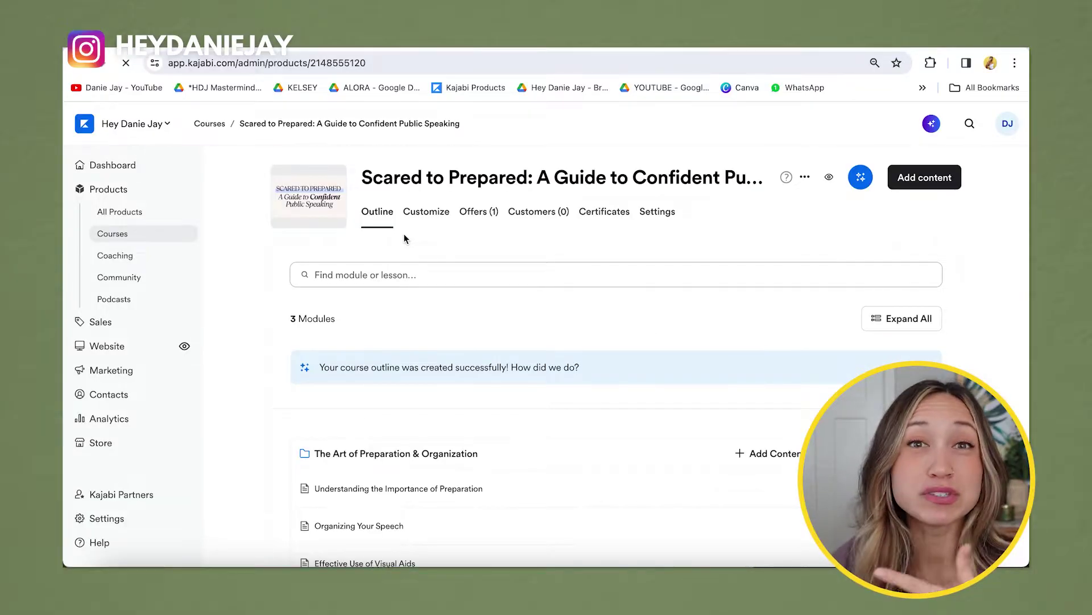
- Return to the course outline and open the options for adding content to The Art of Preparation & Organization module
{"action": "scroll", "coordinate": [404, 237], "scroll_direction": "down", "scroll_amount": 4}
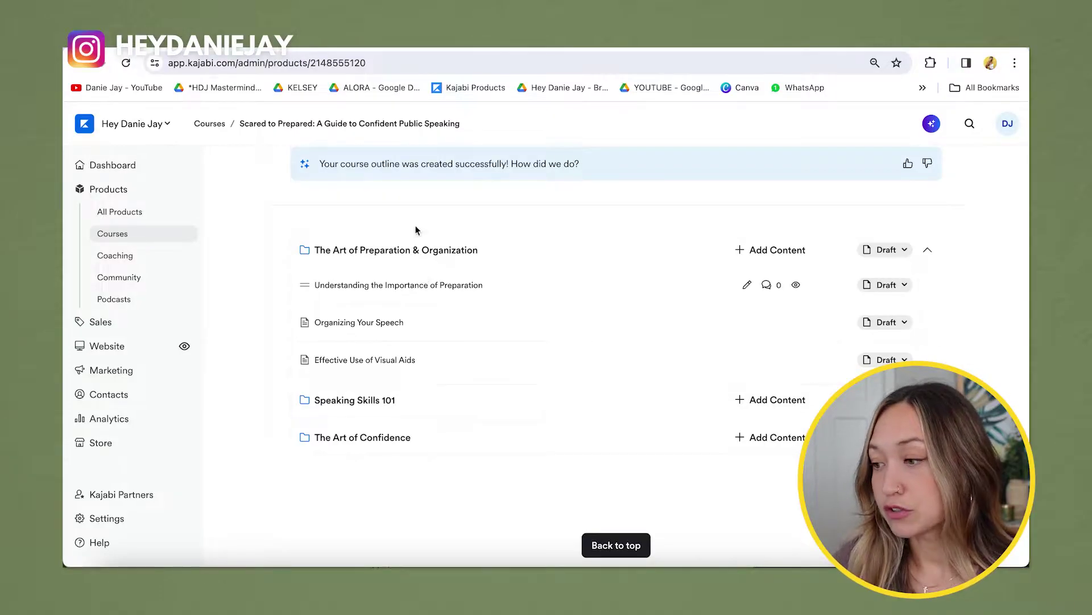
{"action": "left_click", "coordinate": [757, 251]}
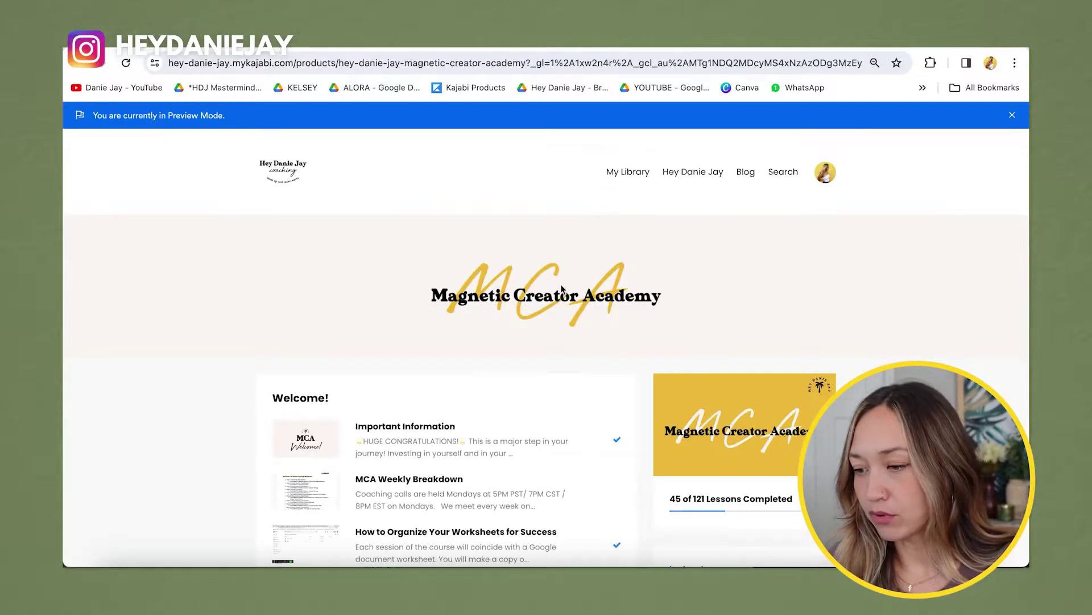
- Browse both pages of the Magnetic Creator Academy course preview to see how modules and lessons are arranged
{"action": "scroll", "coordinate": [561, 287], "scroll_direction": "down", "scroll_amount": 15}
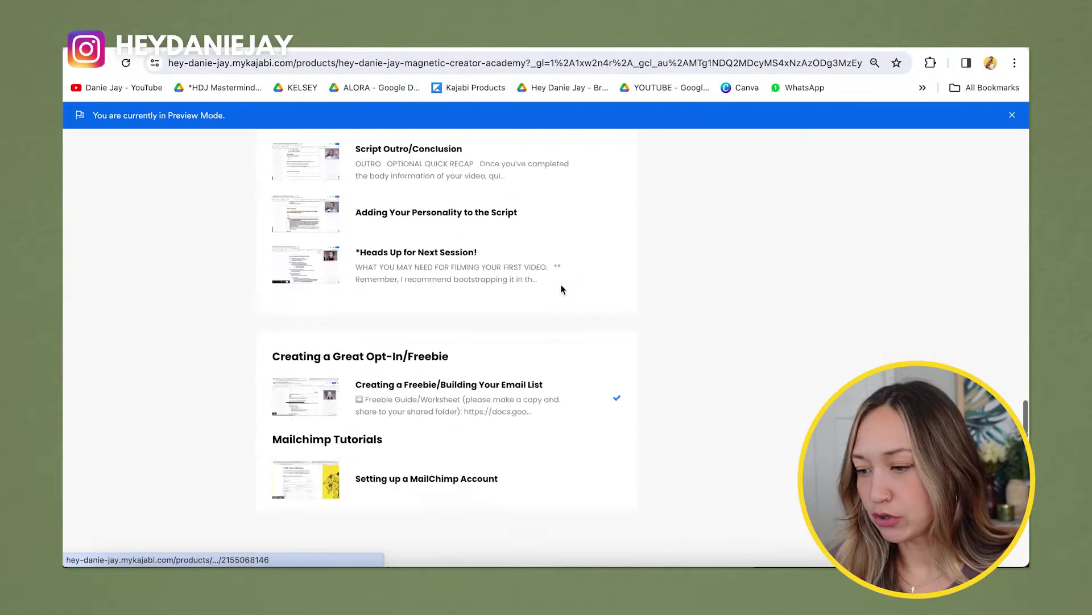
{"action": "left_click", "coordinate": [456, 447]}
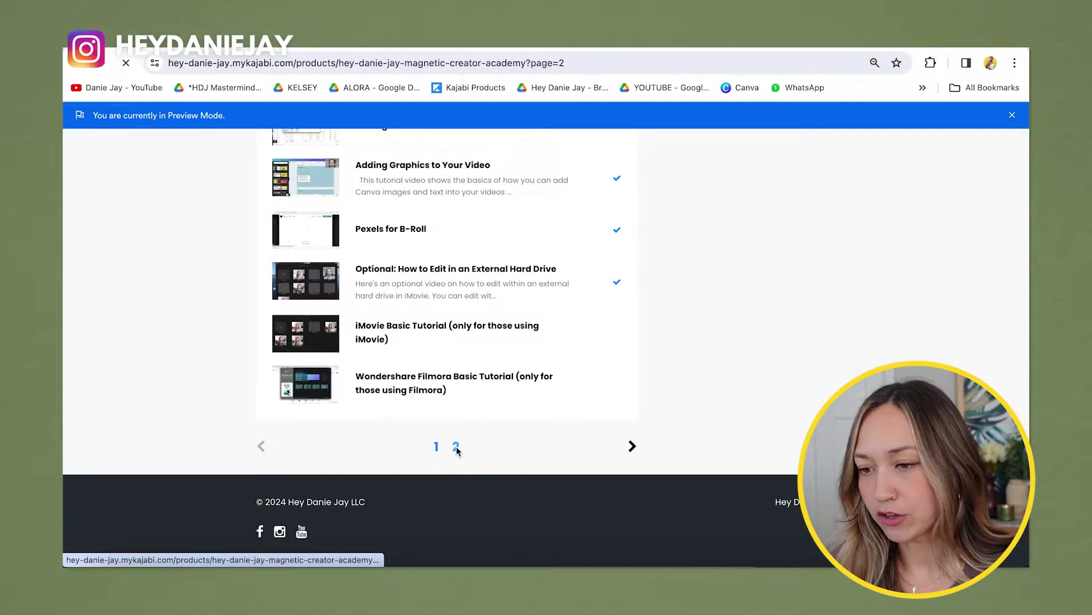
{"action": "scroll", "coordinate": [457, 451], "scroll_direction": "down", "scroll_amount": 7}
{"action": "scroll", "coordinate": [457, 450], "scroll_direction": "down", "scroll_amount": 15}
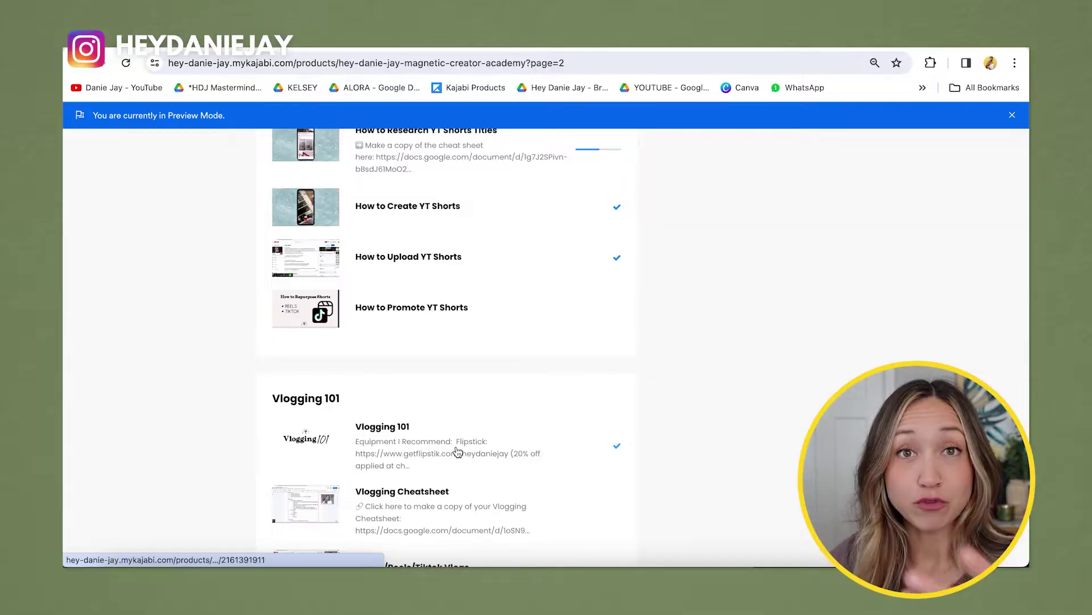
{"action": "scroll", "coordinate": [458, 451], "scroll_direction": "down", "scroll_amount": 3}
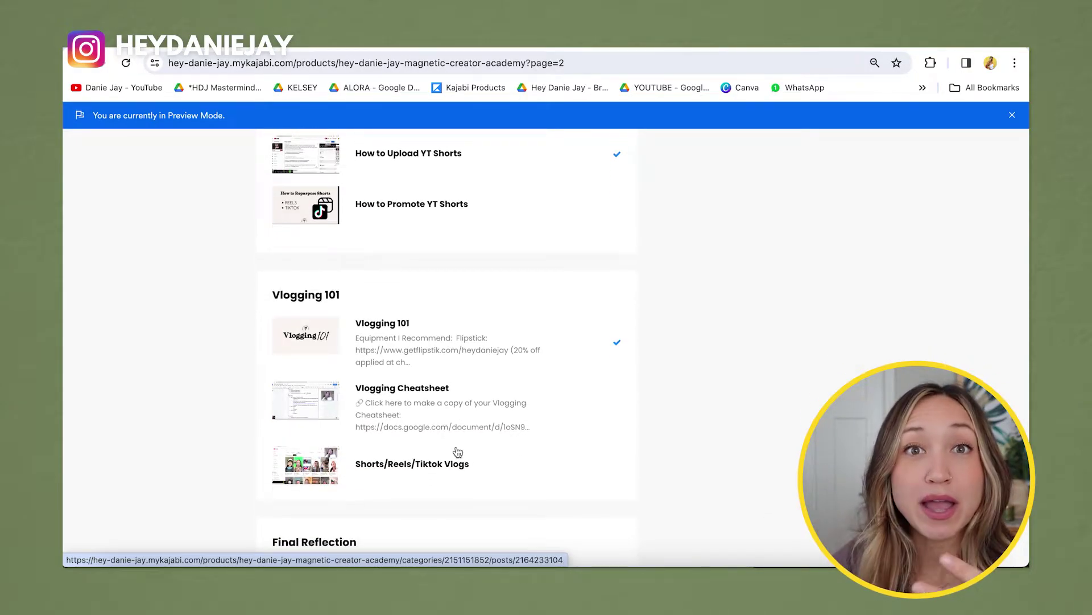
{"action": "scroll", "coordinate": [458, 451], "scroll_direction": "down", "scroll_amount": 12}
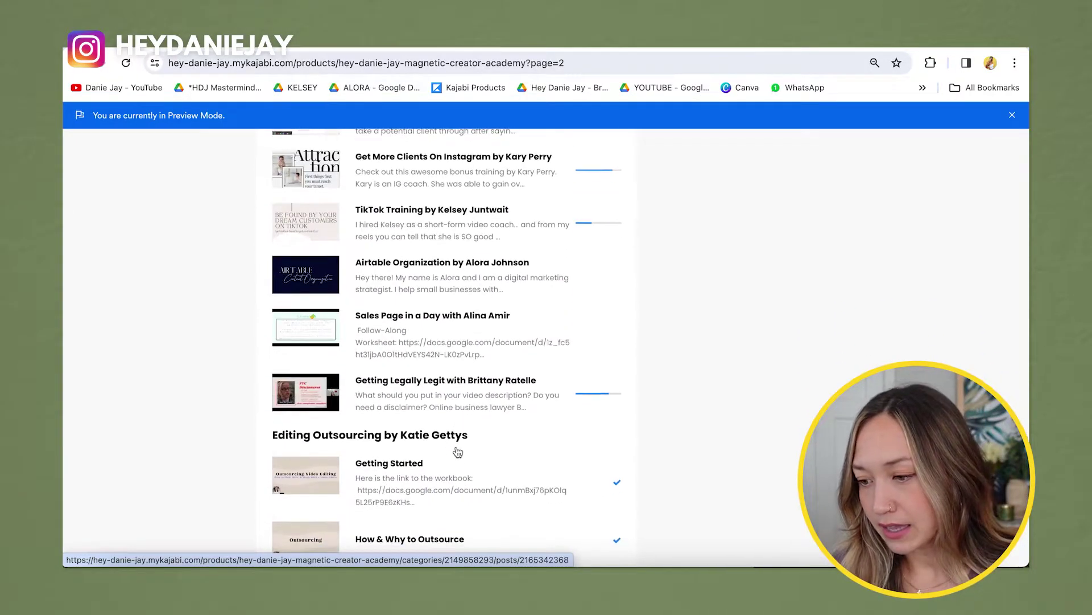
- Examine the submodules and lessons grouped under Bonus Trainings in the Magnetic Creator Academy preview
{"action": "scroll", "coordinate": [458, 451], "scroll_direction": "down", "scroll_amount": 6}
{"action": "scroll", "coordinate": [459, 449], "scroll_direction": "up", "scroll_amount": 4}
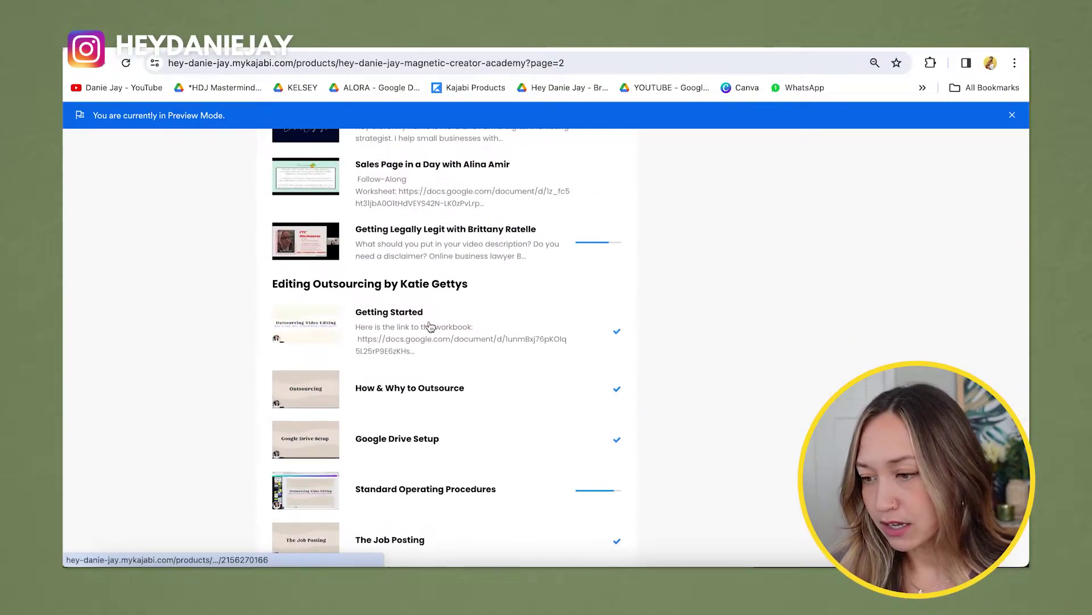
{"action": "scroll", "coordinate": [361, 385], "scroll_direction": "down", "scroll_amount": 1}
{"action": "scroll", "coordinate": [361, 384], "scroll_direction": "down", "scroll_amount": 3}
{"action": "scroll", "coordinate": [456, 524], "scroll_direction": "down", "scroll_amount": 2}
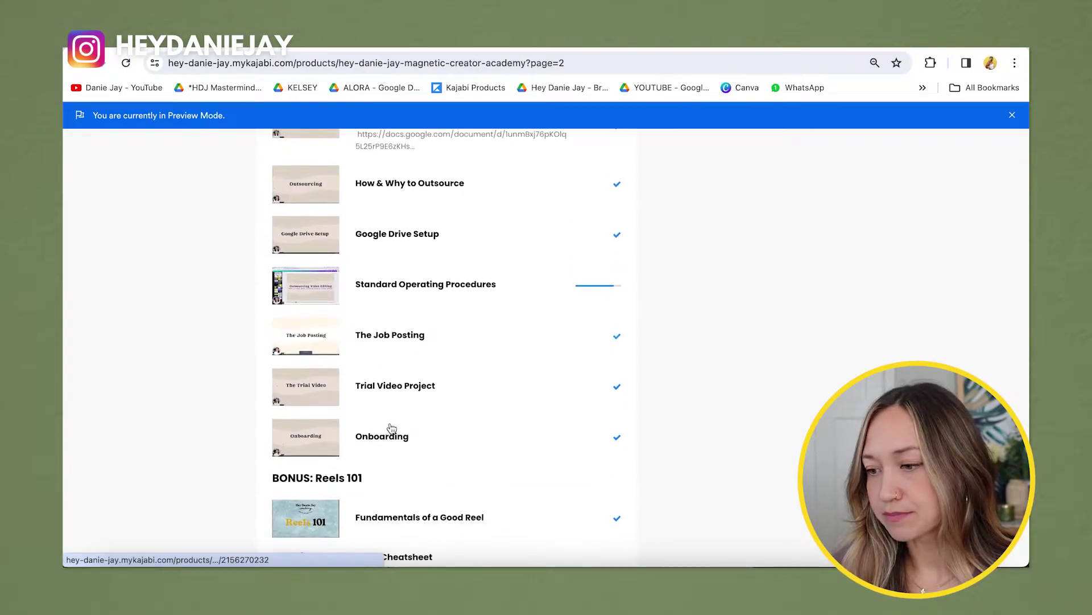
{"action": "scroll", "coordinate": [456, 434], "scroll_direction": "up", "scroll_amount": 9}
{"action": "scroll", "coordinate": [355, 282], "scroll_direction": "up", "scroll_amount": 4}
{"action": "scroll", "coordinate": [354, 278], "scroll_direction": "down", "scroll_amount": 6}
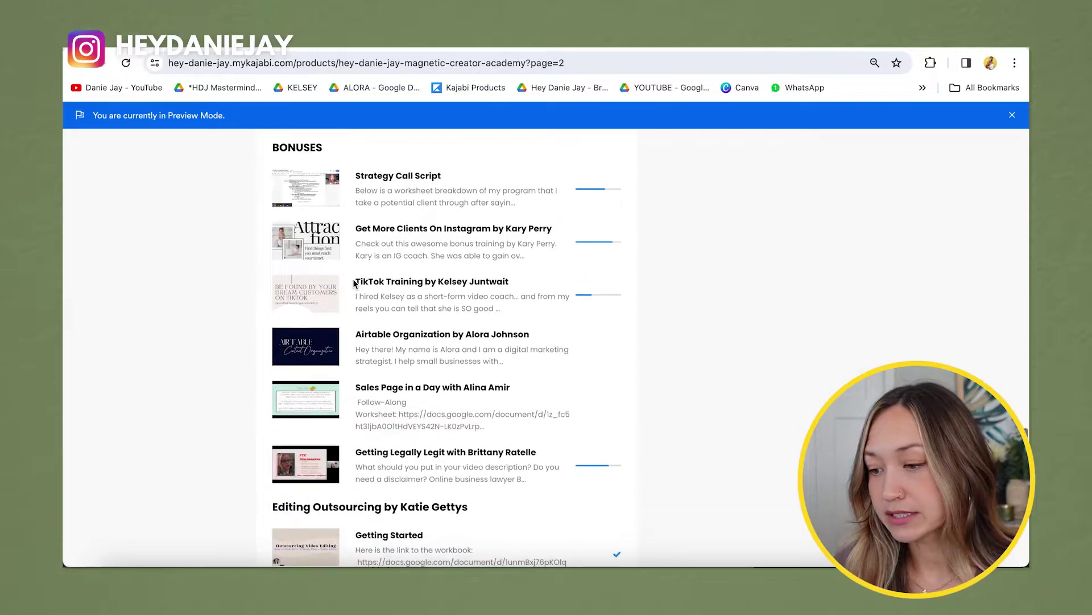
- Highlight the Editing Outsourcing submodule heading and examine how its lessons are nested within Bonus Trainings
{"action": "left_click_drag", "start_coordinate": [273, 382], "coordinate": [513, 384]}
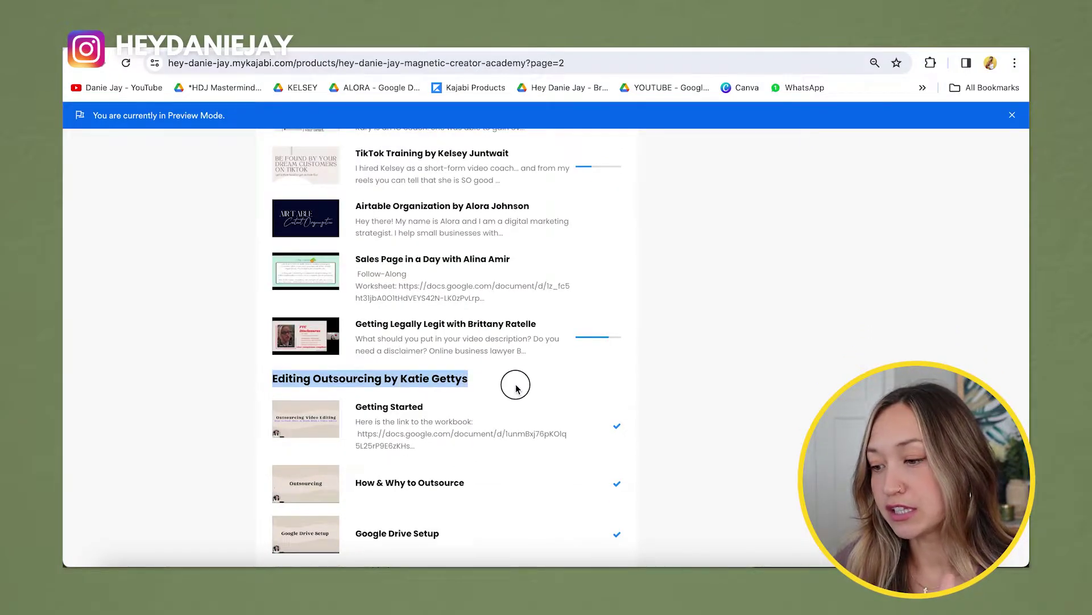
{"action": "scroll", "coordinate": [514, 384], "scroll_direction": "down", "scroll_amount": 1}
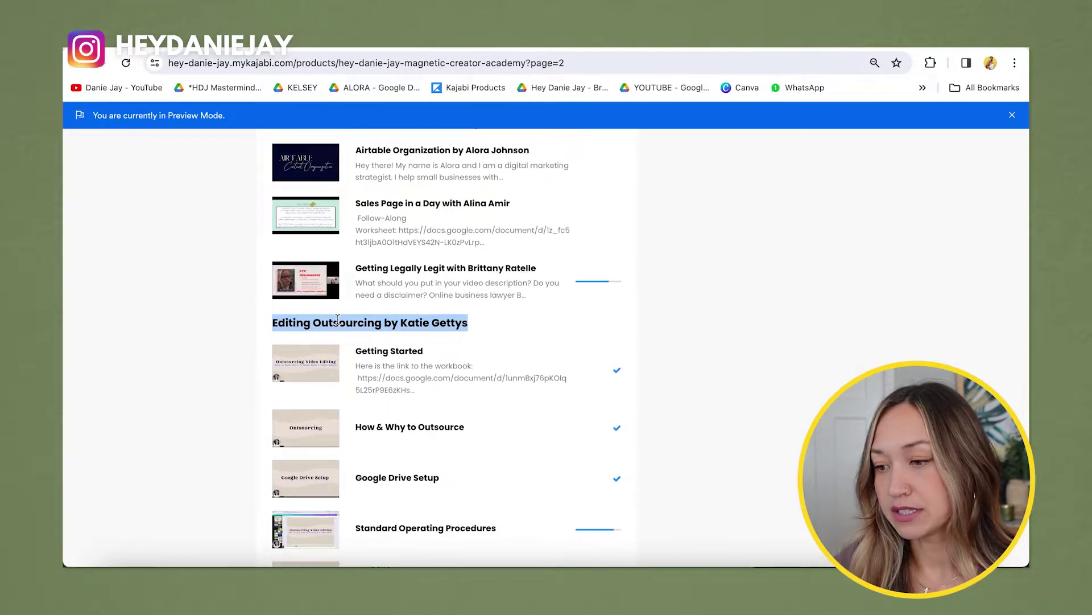
{"action": "scroll", "coordinate": [338, 319], "scroll_direction": "up", "scroll_amount": 7}
{"action": "scroll", "coordinate": [356, 168], "scroll_direction": "down", "scroll_amount": 3}
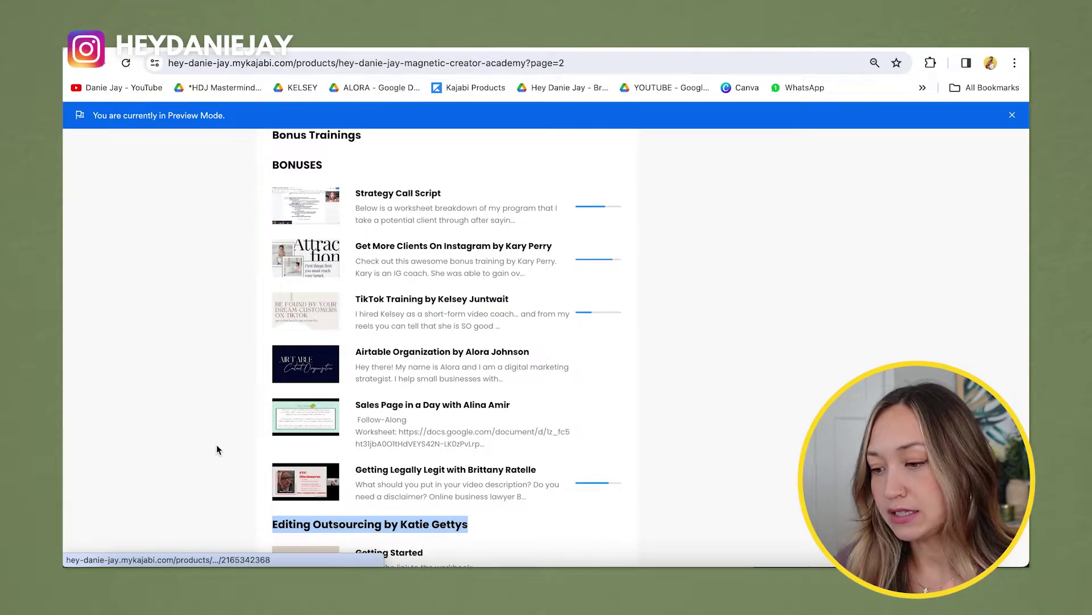
{"action": "scroll", "coordinate": [220, 448], "scroll_direction": "down", "scroll_amount": 5}
{"action": "left_click_drag", "start_coordinate": [277, 270], "coordinate": [454, 273]}
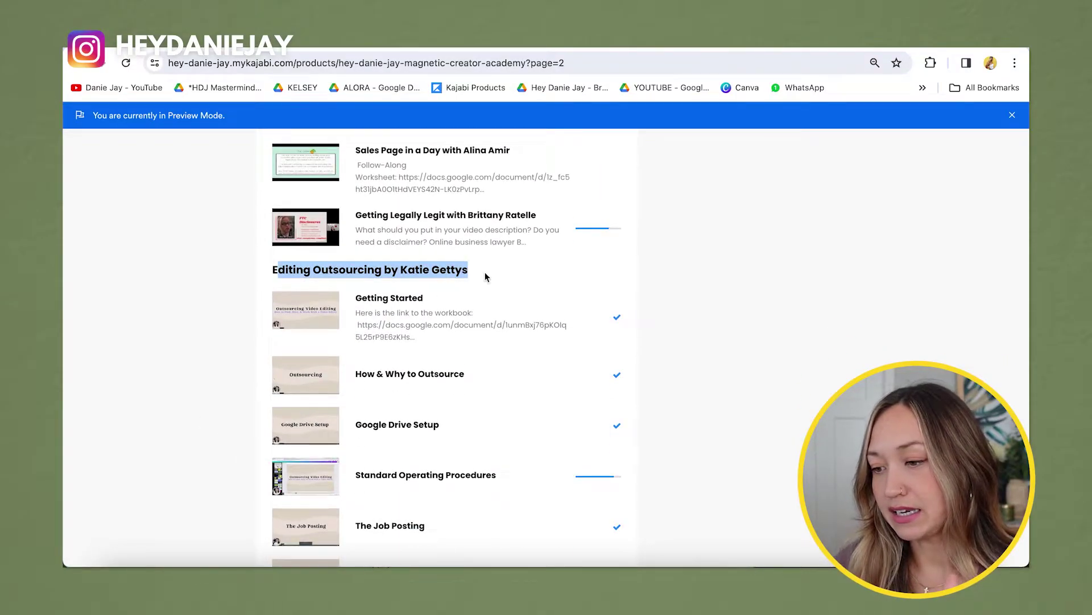
{"action": "scroll", "coordinate": [487, 276], "scroll_direction": "down", "scroll_amount": 2}
{"action": "left_click", "coordinate": [504, 169]}
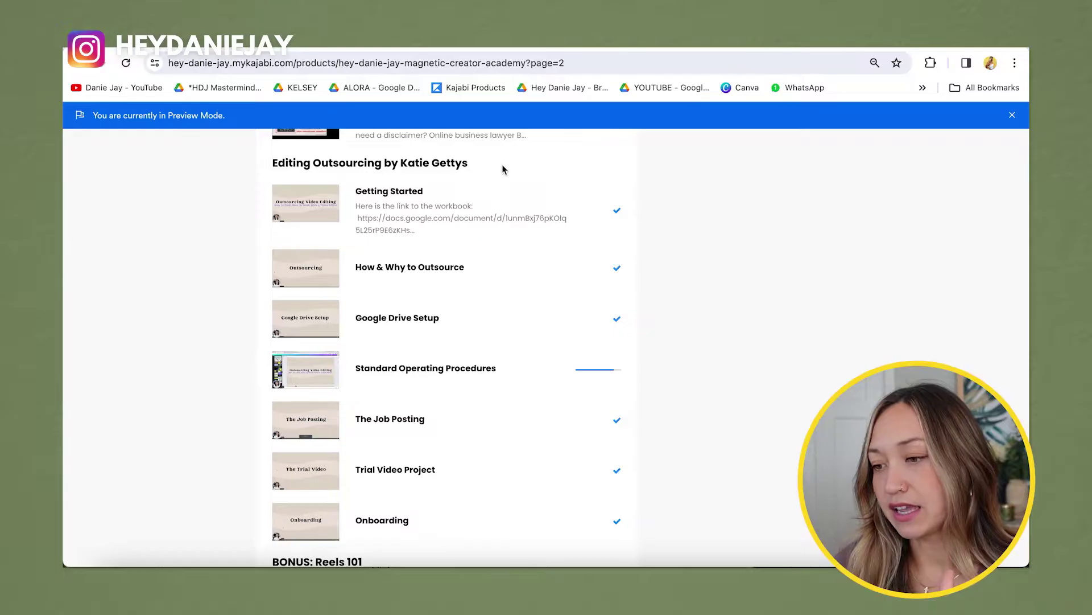
{"action": "scroll", "coordinate": [256, 378], "scroll_direction": "down", "scroll_amount": 2}
{"action": "scroll", "coordinate": [388, 458], "scroll_direction": "up", "scroll_amount": 2}
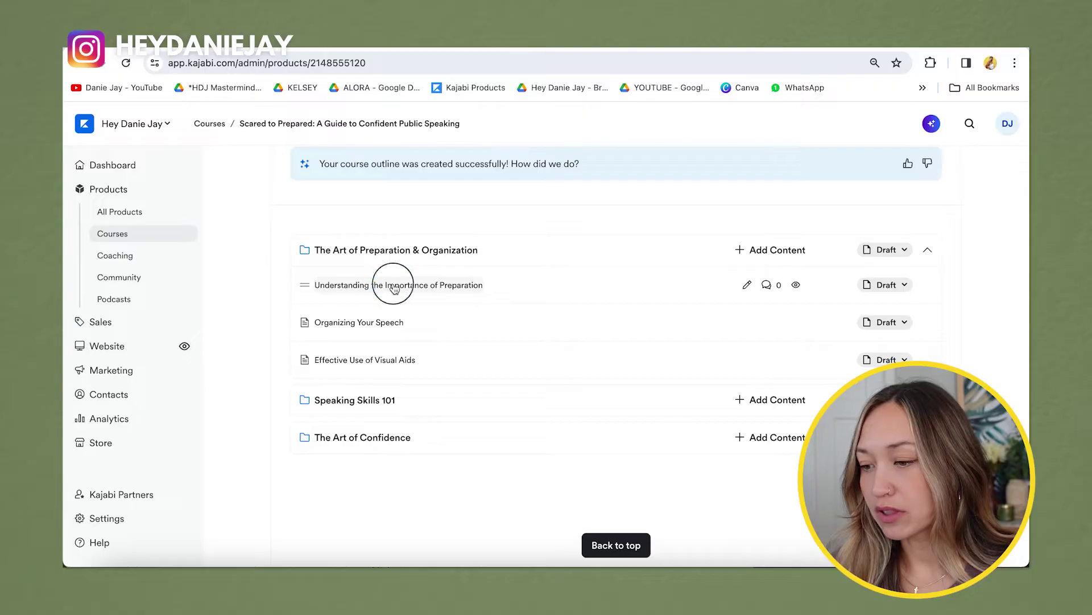
- From the Scared to Prepared outline, open the lesson Understanding the Importance of Preparation and review its media options and body text
{"action": "left_click", "coordinate": [393, 287]}
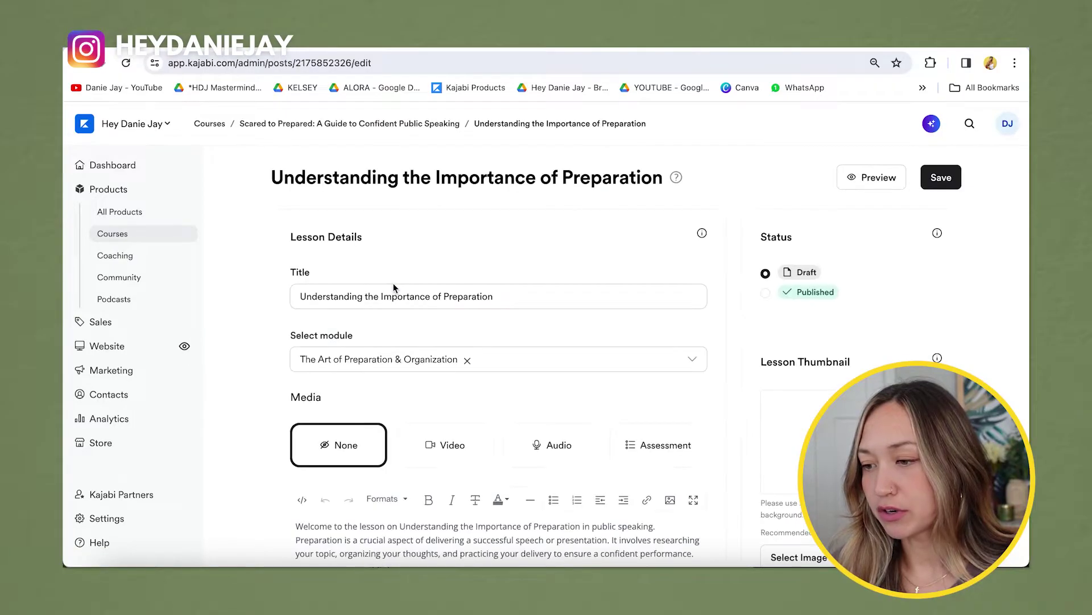
{"action": "scroll", "coordinate": [399, 296], "scroll_direction": "down", "scroll_amount": 5}
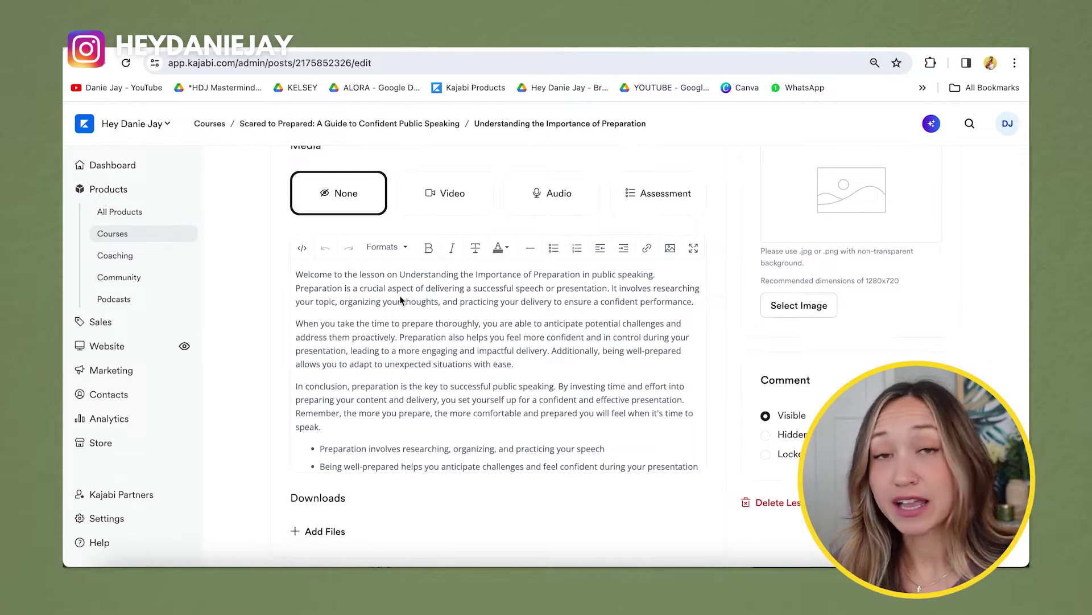
{"action": "scroll", "coordinate": [399, 296], "scroll_direction": "down", "scroll_amount": 1}
{"action": "scroll", "coordinate": [395, 308], "scroll_direction": "up", "scroll_amount": 2}
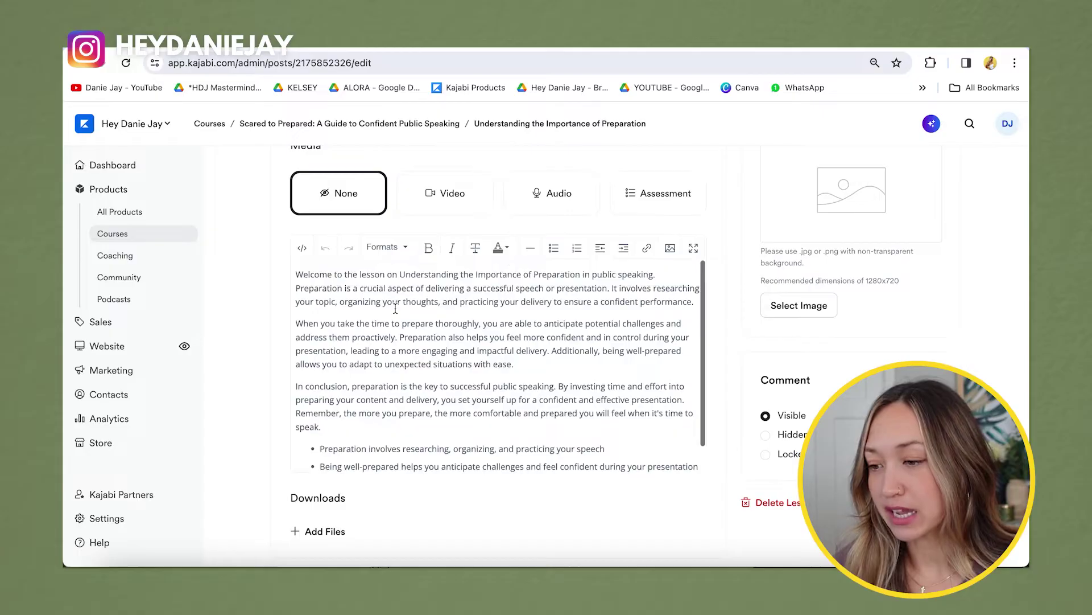
{"action": "scroll", "coordinate": [330, 308], "scroll_direction": "down", "scroll_amount": 1}
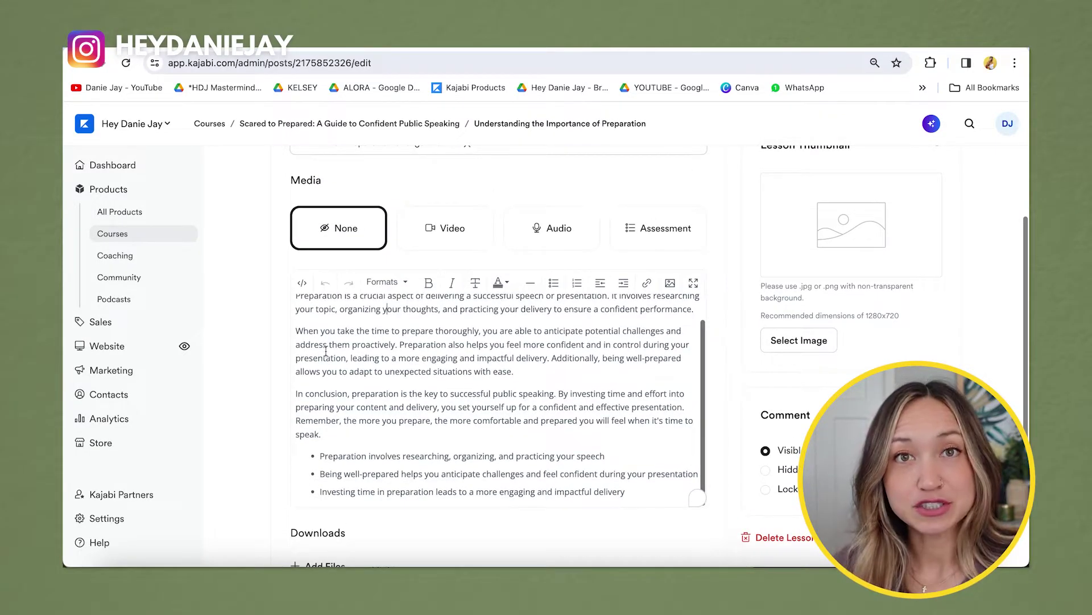
- Set the lesson's media to Video and start uploading a new file from Google Drive
{"action": "scroll", "coordinate": [329, 364], "scroll_direction": "down", "scroll_amount": 2}
{"action": "scroll", "coordinate": [415, 420], "scroll_direction": "down", "scroll_amount": 1}
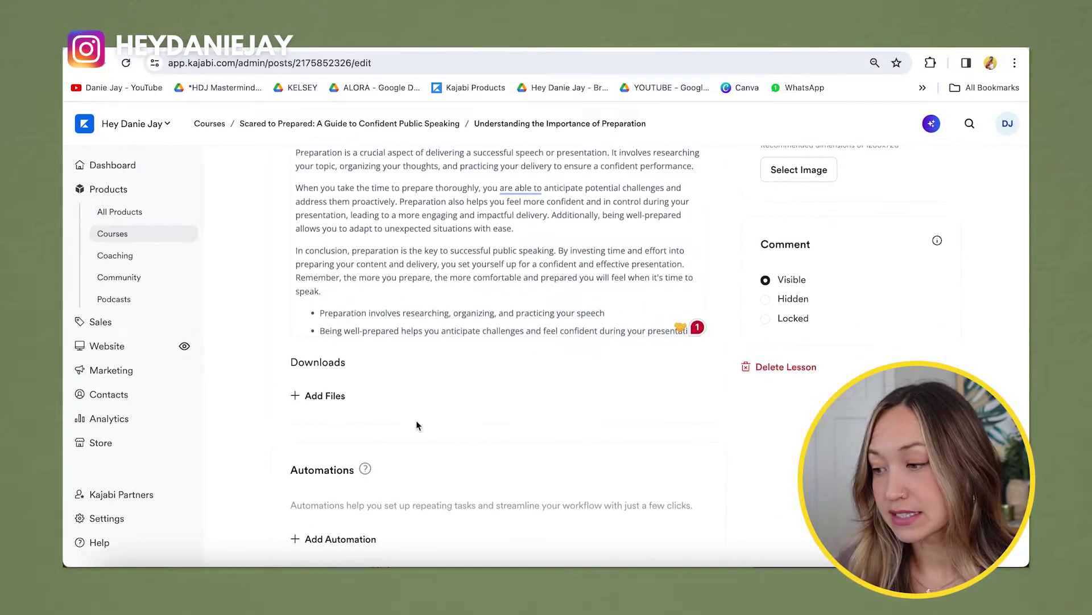
{"action": "scroll", "coordinate": [416, 420], "scroll_direction": "up", "scroll_amount": 5}
{"action": "scroll", "coordinate": [417, 417], "scroll_direction": "down", "scroll_amount": 1}
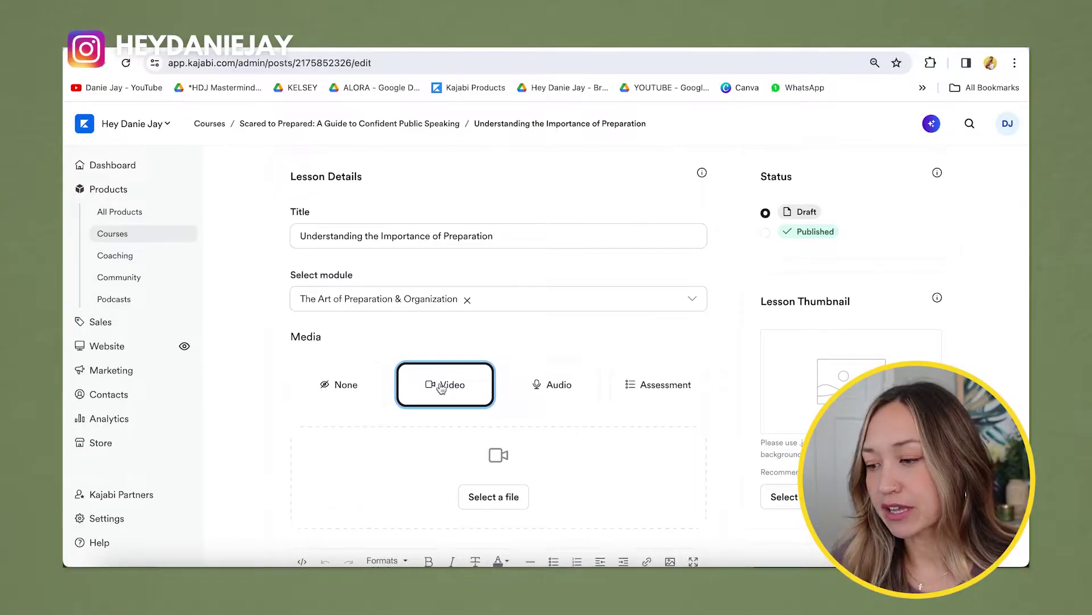
{"action": "scroll", "coordinate": [442, 388], "scroll_direction": "down", "scroll_amount": 1}
{"action": "left_click", "coordinate": [493, 433]}
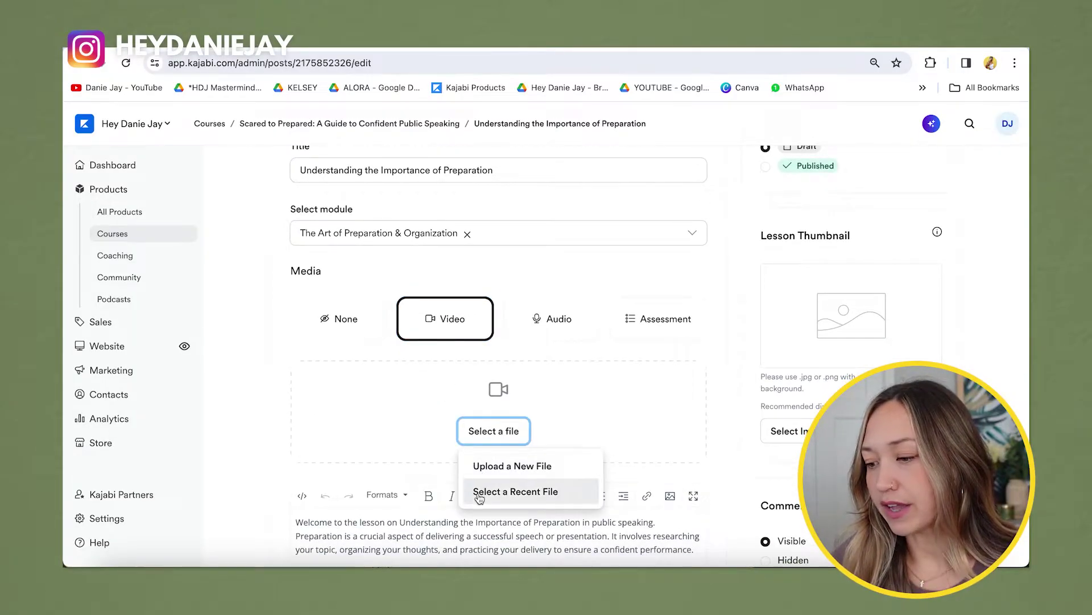
{"action": "left_click", "coordinate": [491, 468]}
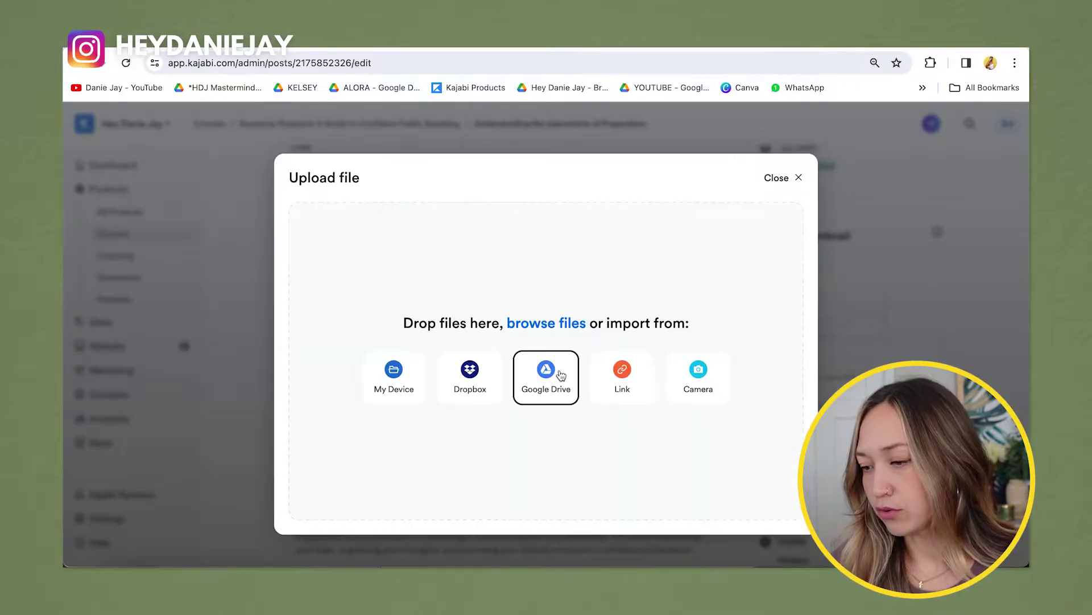
{"action": "left_click", "coordinate": [560, 374]}
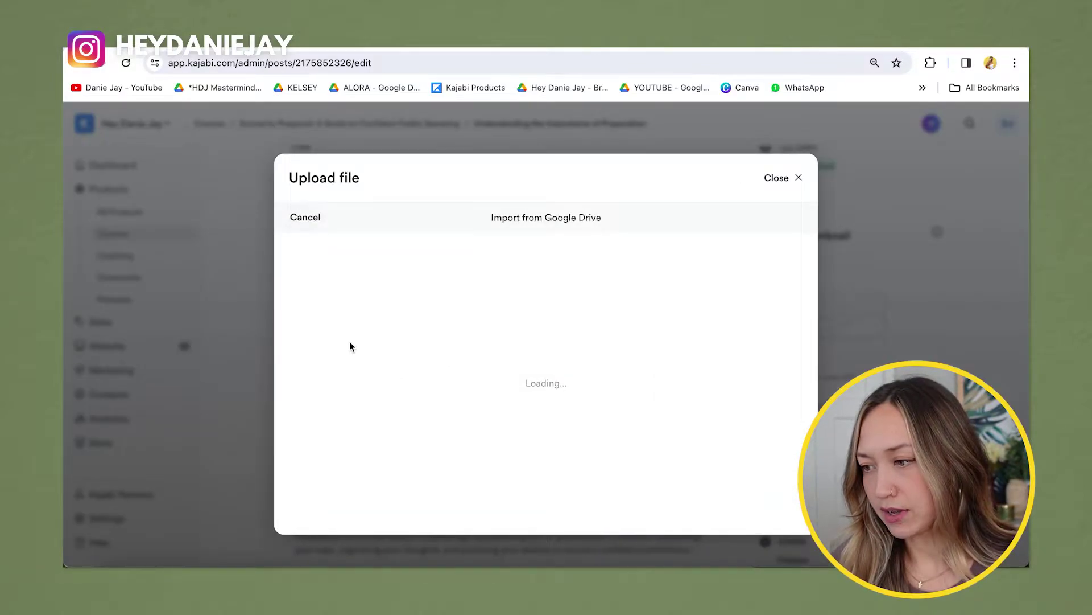
- Pick a recording from the Screencastify folder in Google Drive and import it as the lesson video
{"action": "scroll", "coordinate": [349, 346], "scroll_direction": "down", "scroll_amount": 5}
{"action": "scroll", "coordinate": [540, 398], "scroll_direction": "down", "scroll_amount": 2}
{"action": "scroll", "coordinate": [540, 398], "scroll_direction": "down", "scroll_amount": 4}
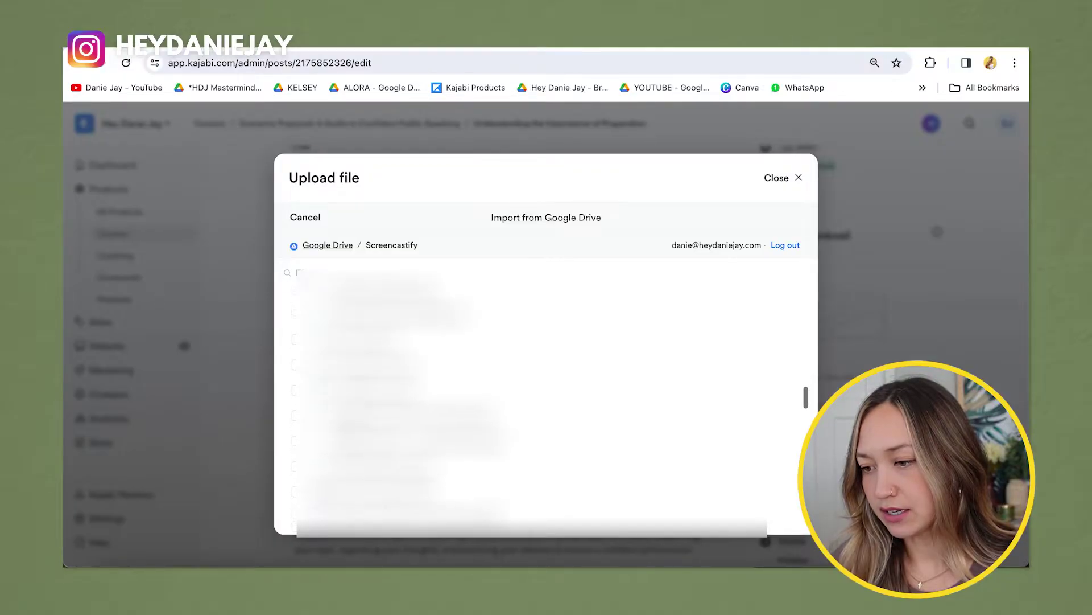
{"action": "left_click", "coordinate": [297, 413]}
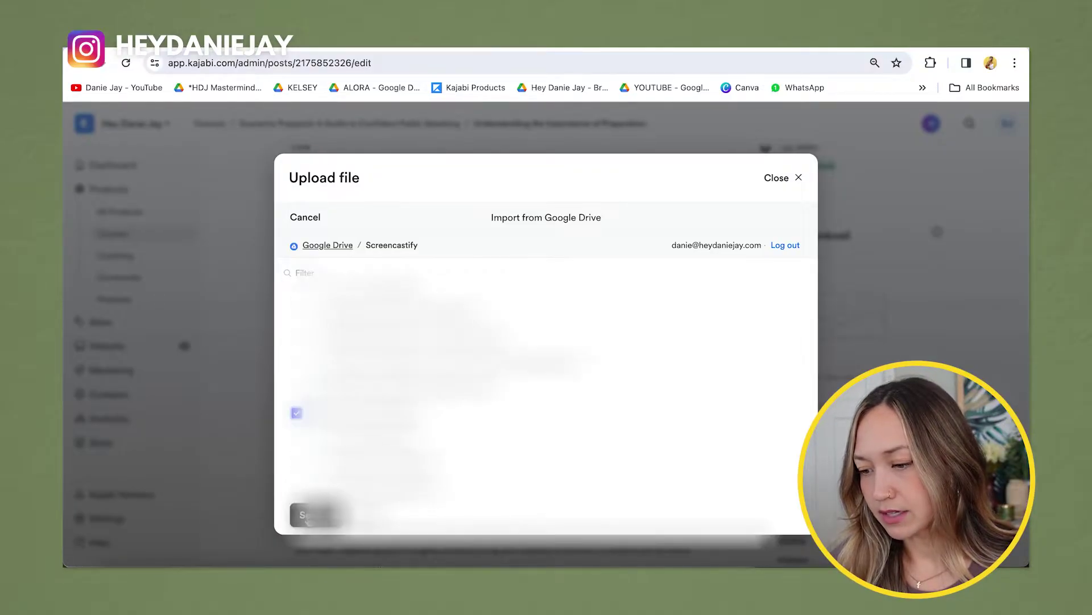
{"action": "left_click", "coordinate": [309, 515]}
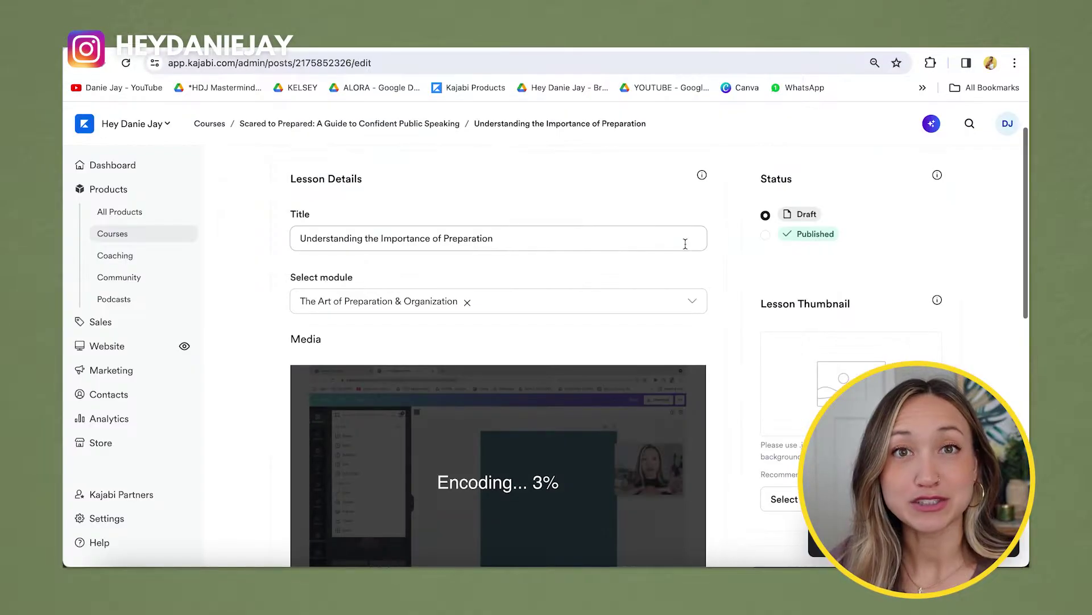
- Check the lesson's thumbnail settings, and open the home page of the Roadmap to Confident Public Speaking preview to examine its lesson thumbnails
{"action": "scroll", "coordinate": [618, 385], "scroll_direction": "down", "scroll_amount": 2}
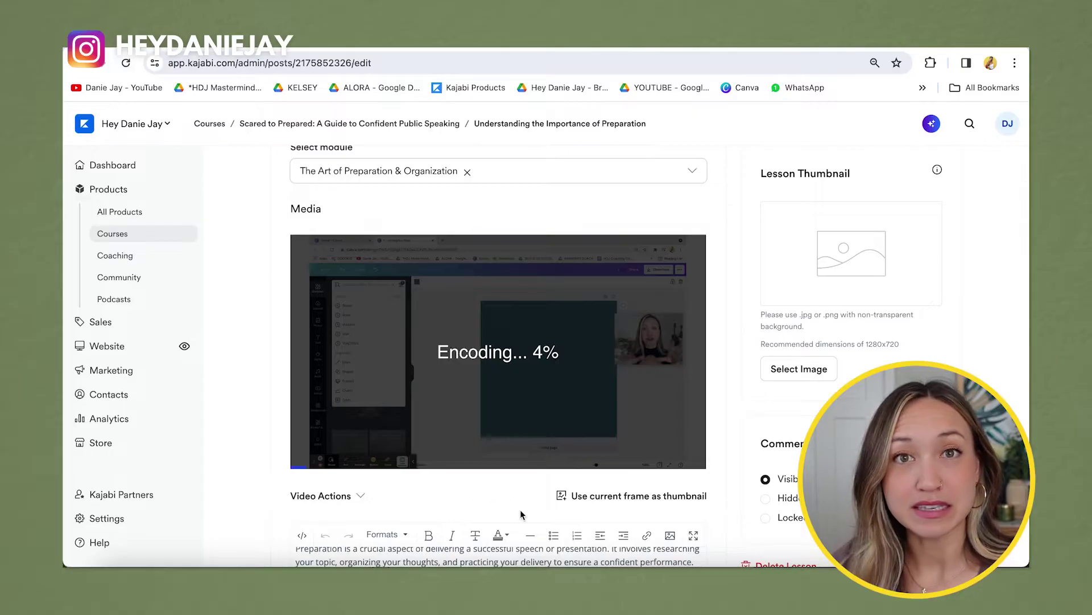
{"action": "scroll", "coordinate": [520, 515], "scroll_direction": "down", "scroll_amount": 1}
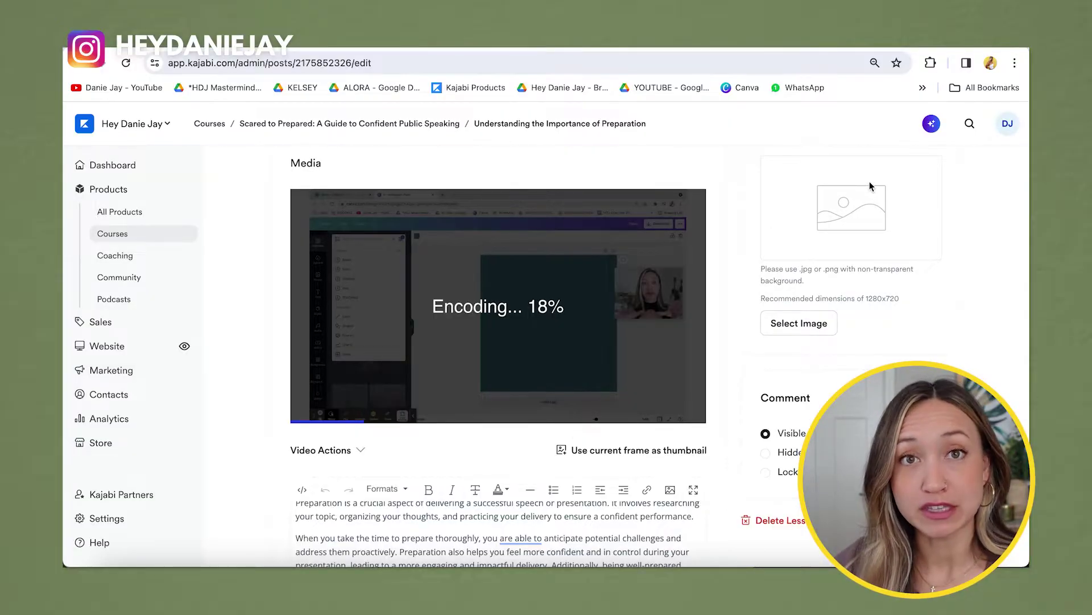
{"action": "left_click", "coordinate": [624, 48]}
{"action": "scroll", "coordinate": [468, 279], "scroll_direction": "up", "scroll_amount": 10}
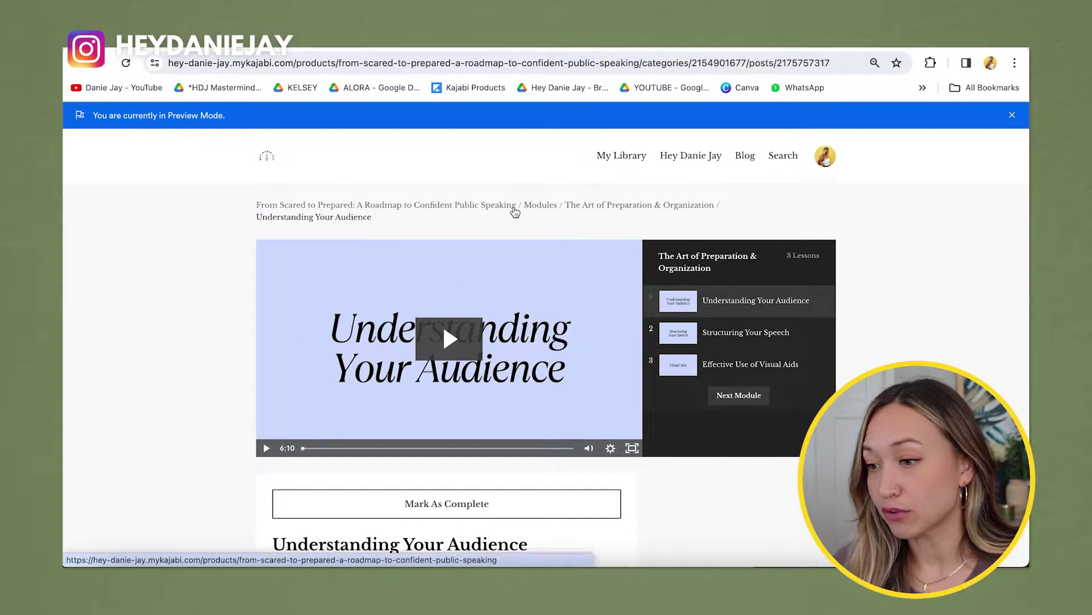
{"action": "left_click", "coordinate": [435, 209]}
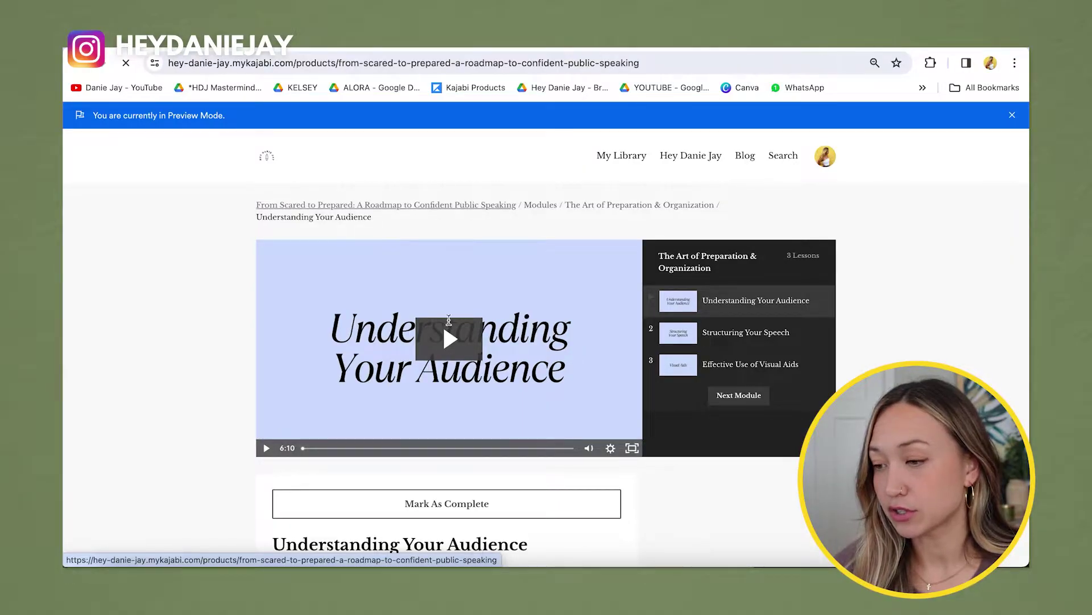
{"action": "scroll", "coordinate": [317, 260], "scroll_direction": "down", "scroll_amount": 5}
{"action": "scroll", "coordinate": [307, 343], "scroll_direction": "down", "scroll_amount": 5}
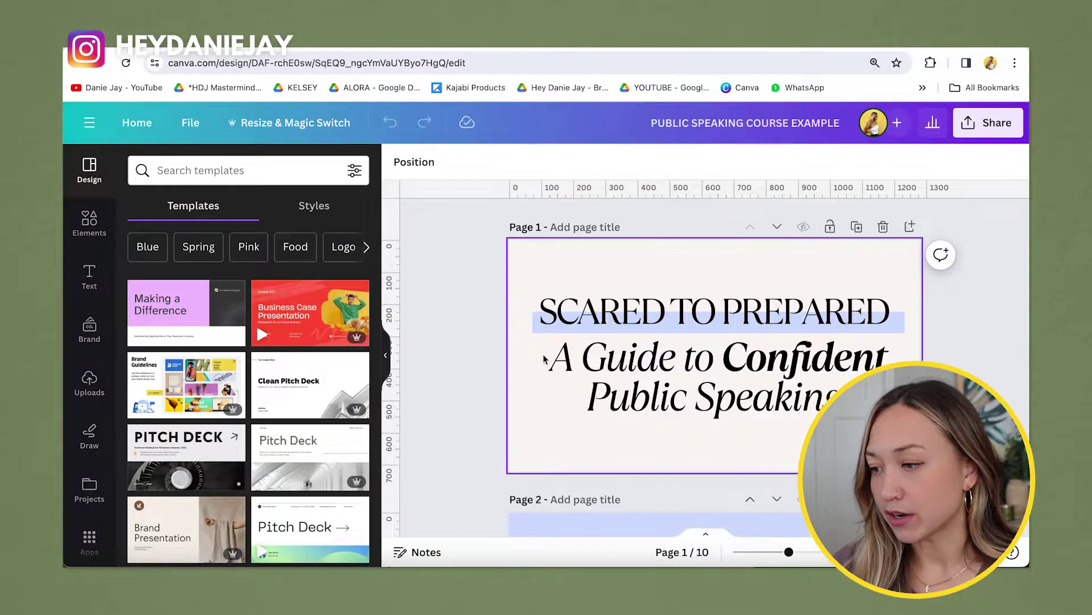
- Browse the title and lesson thumbnail pages of the PUBLIC SPEAKING COURSE EXAMPLE design in Canva
{"action": "scroll", "coordinate": [568, 356], "scroll_direction": "down", "scroll_amount": 5}
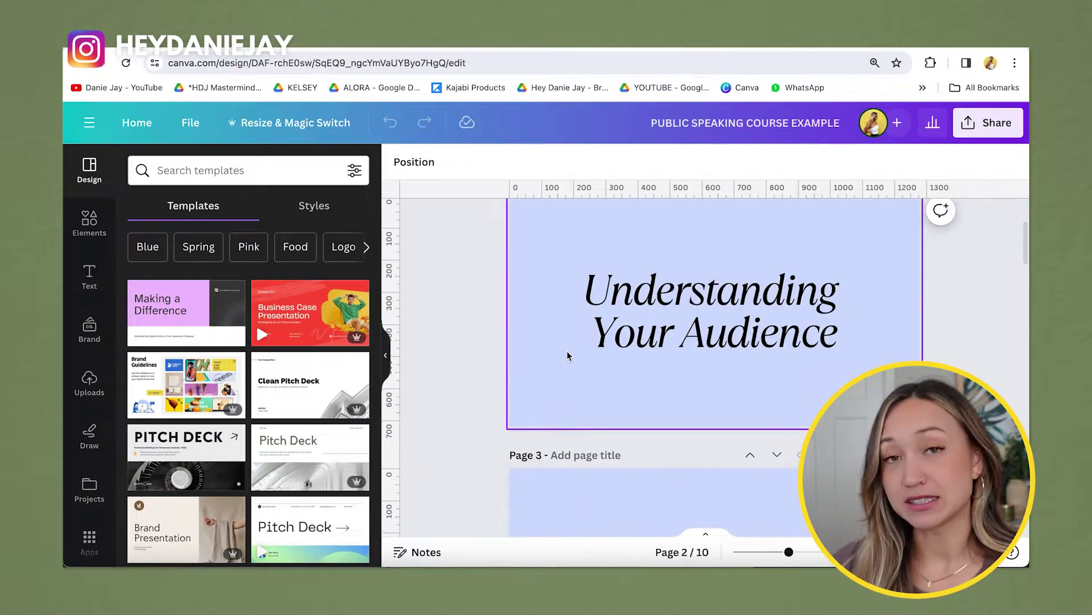
{"action": "scroll", "coordinate": [567, 356], "scroll_direction": "down", "scroll_amount": 7}
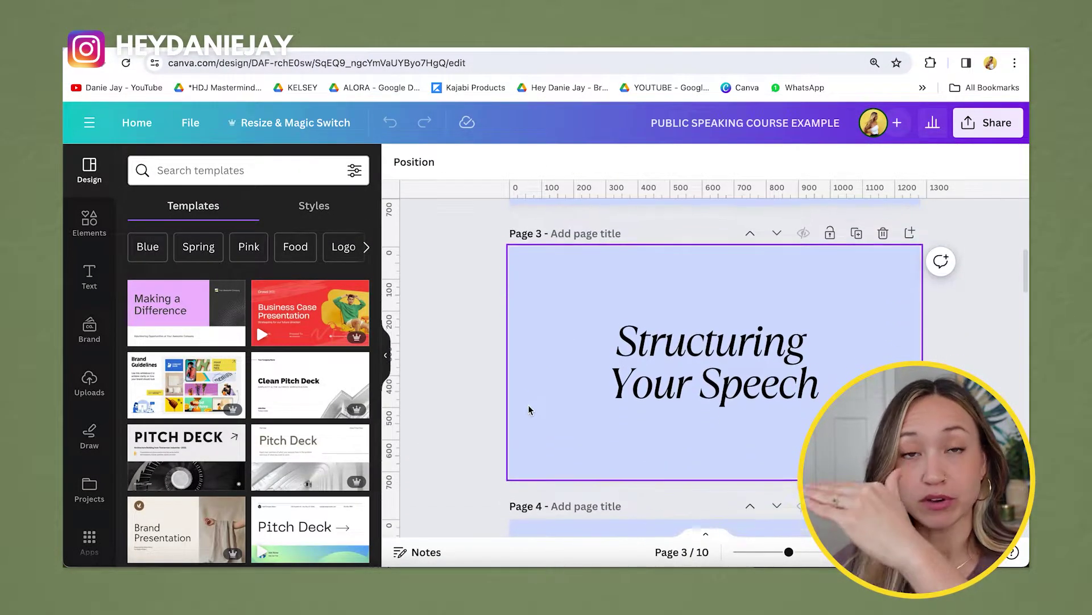
{"action": "scroll", "coordinate": [529, 410], "scroll_direction": "down", "scroll_amount": 10}
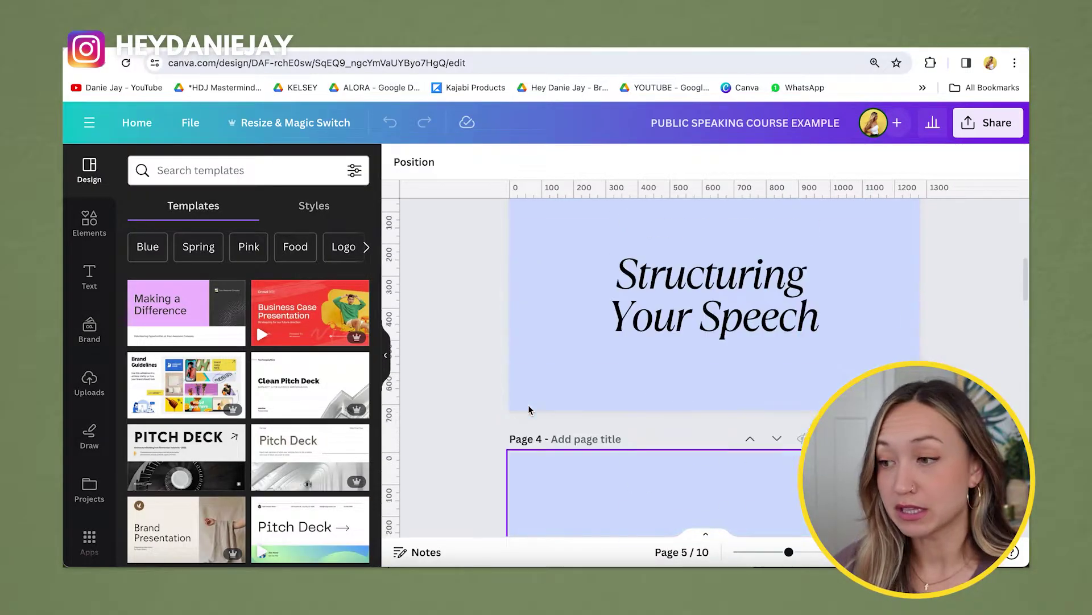
{"action": "scroll", "coordinate": [528, 409], "scroll_direction": "up", "scroll_amount": 10}
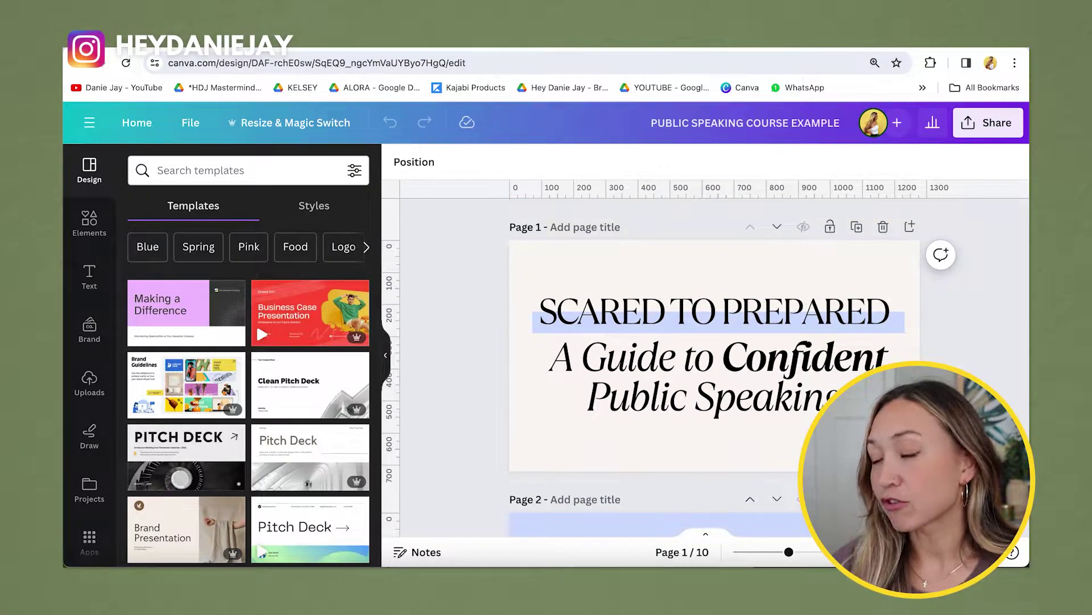
- Switch to the Magnetic Creator Academy preview and compare the lesson thumbnails in Session 7: Uploading + Descriptions
{"action": "left_click", "coordinate": [939, 41]}
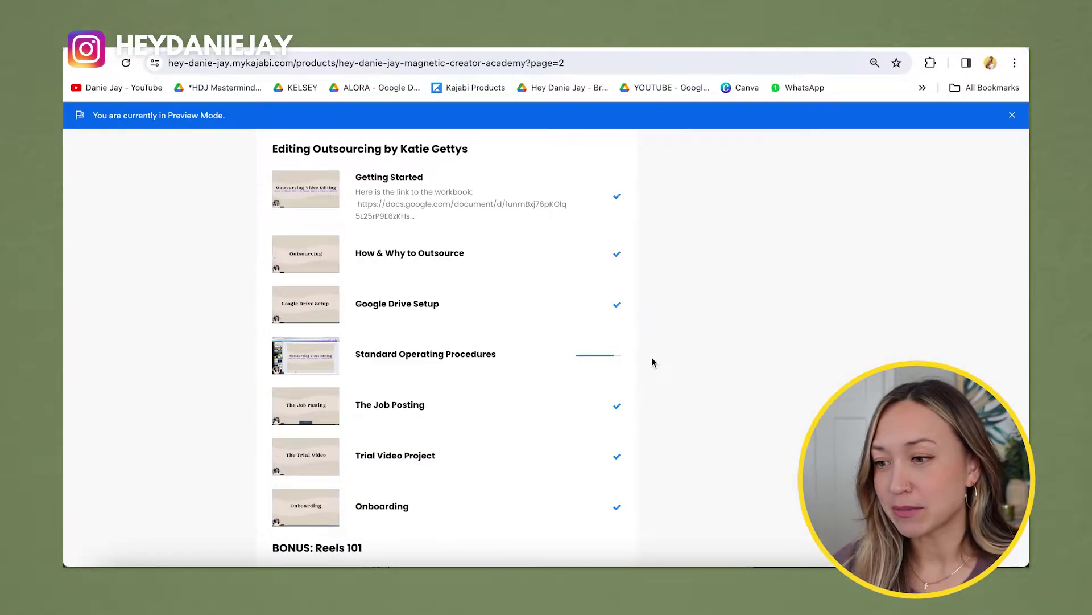
{"action": "scroll", "coordinate": [652, 362], "scroll_direction": "up", "scroll_amount": 20}
{"action": "scroll", "coordinate": [652, 362], "scroll_direction": "down", "scroll_amount": 5}
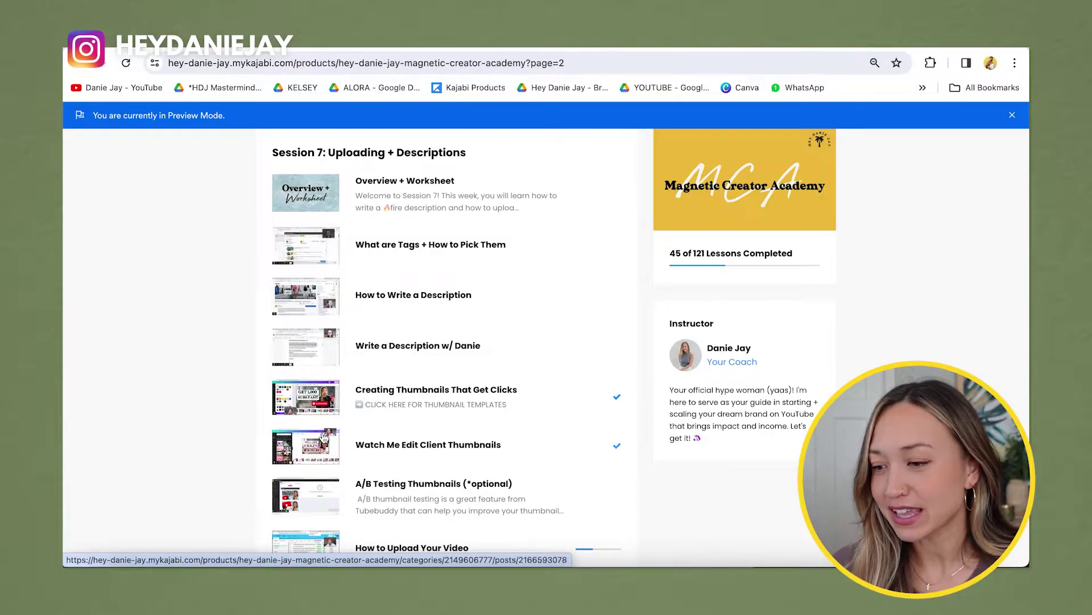
{"action": "scroll", "coordinate": [325, 438], "scroll_direction": "down", "scroll_amount": 1}
{"action": "scroll", "coordinate": [316, 230], "scroll_direction": "up", "scroll_amount": 1}
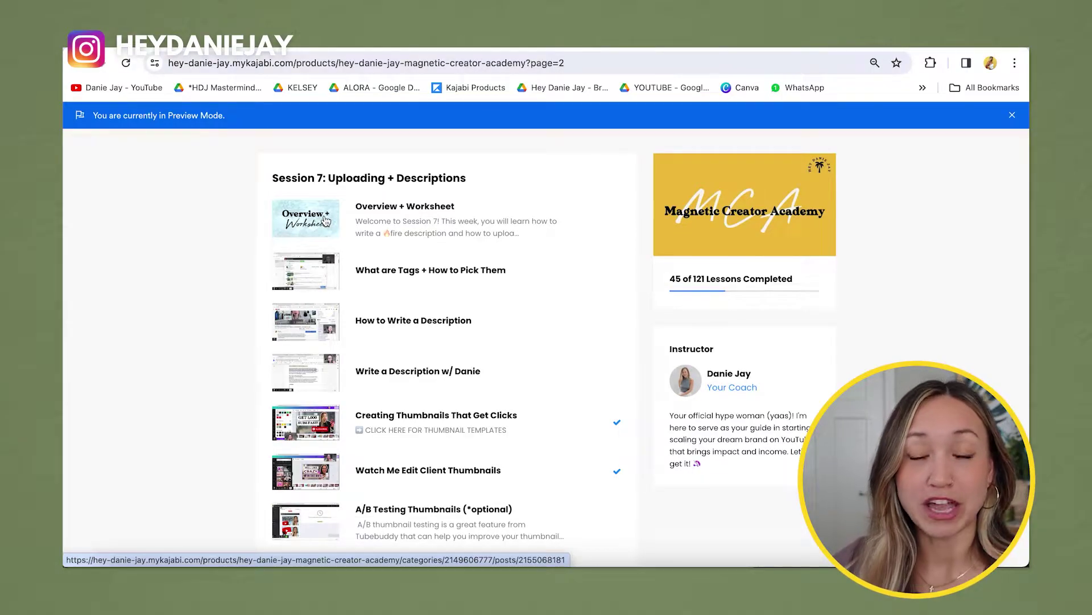
{"action": "scroll", "coordinate": [326, 239], "scroll_direction": "down", "scroll_amount": 1}
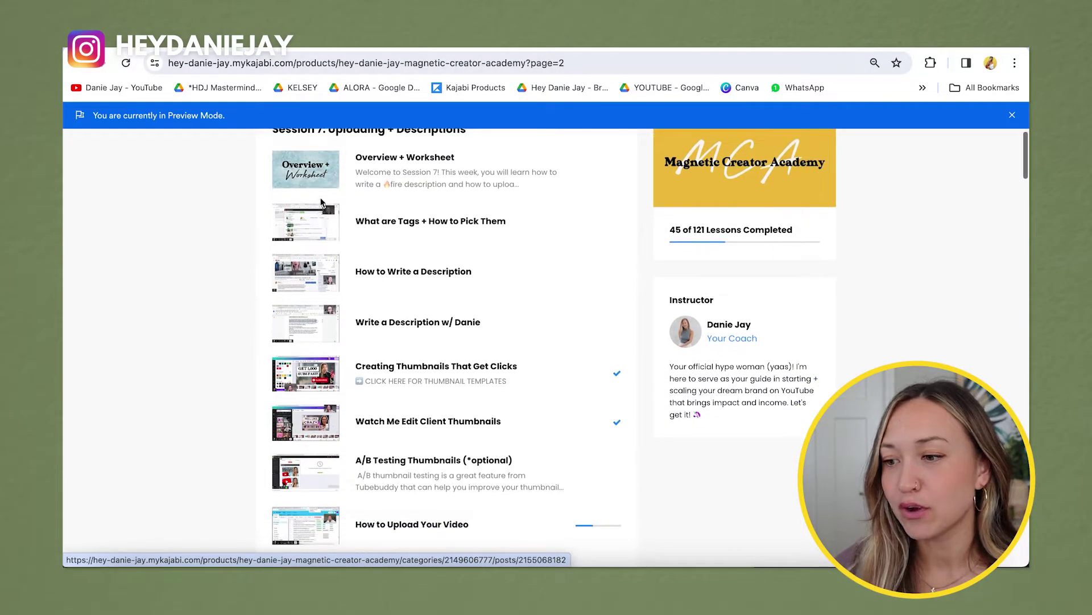
{"action": "scroll", "coordinate": [327, 364], "scroll_direction": "down", "scroll_amount": 1}
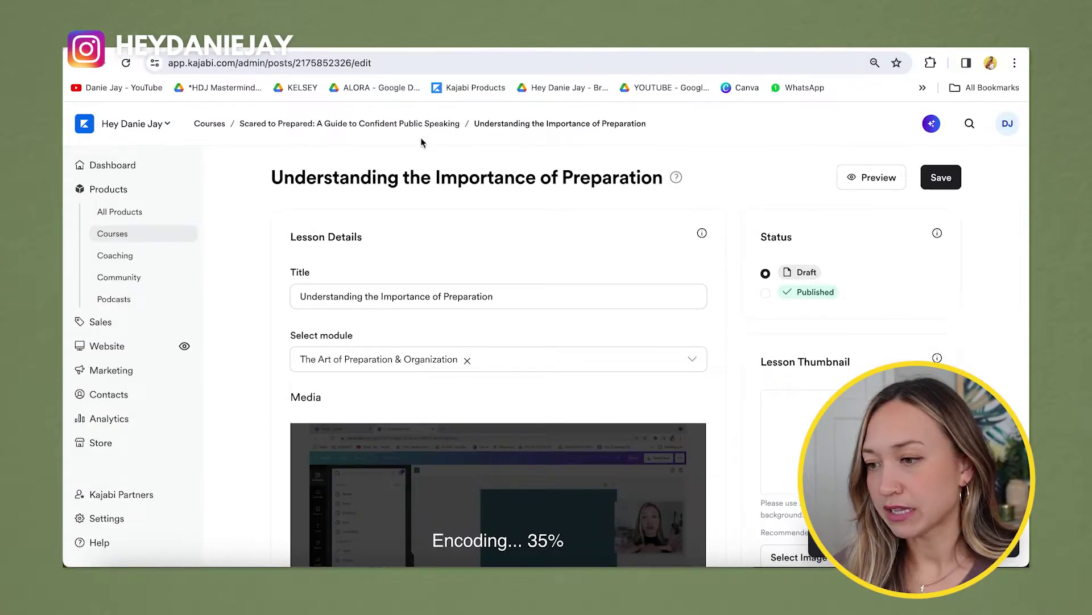
- From the Scared to Prepared course outline, open the lesson Organizing Your Speech and set its media to Audio
{"action": "left_click", "coordinate": [430, 126]}
{"action": "scroll", "coordinate": [430, 125], "scroll_direction": "down", "scroll_amount": 3}
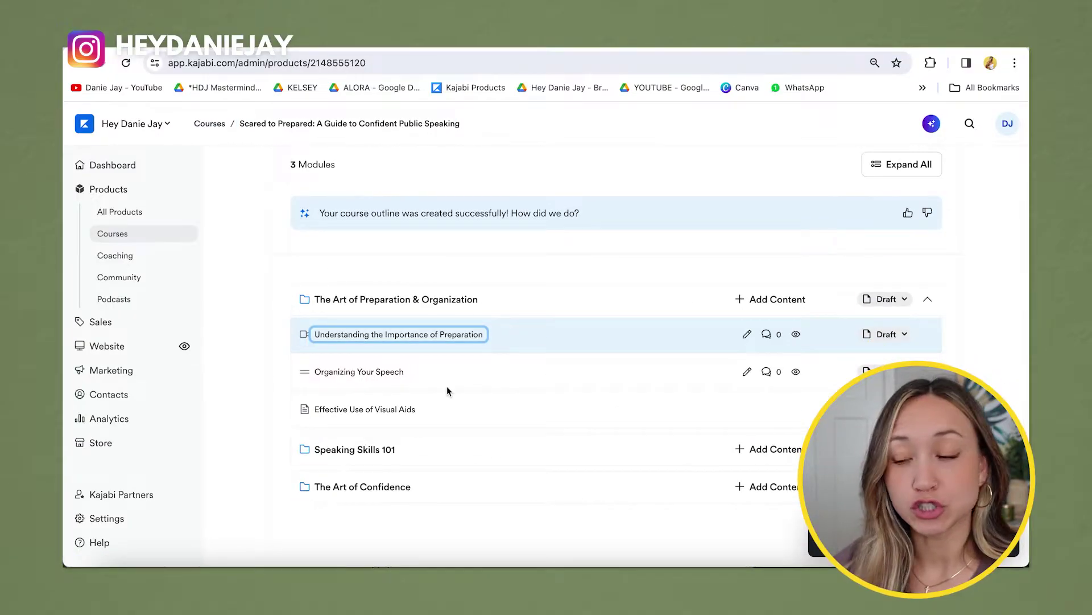
{"action": "scroll", "coordinate": [439, 376], "scroll_direction": "down", "scroll_amount": 1}
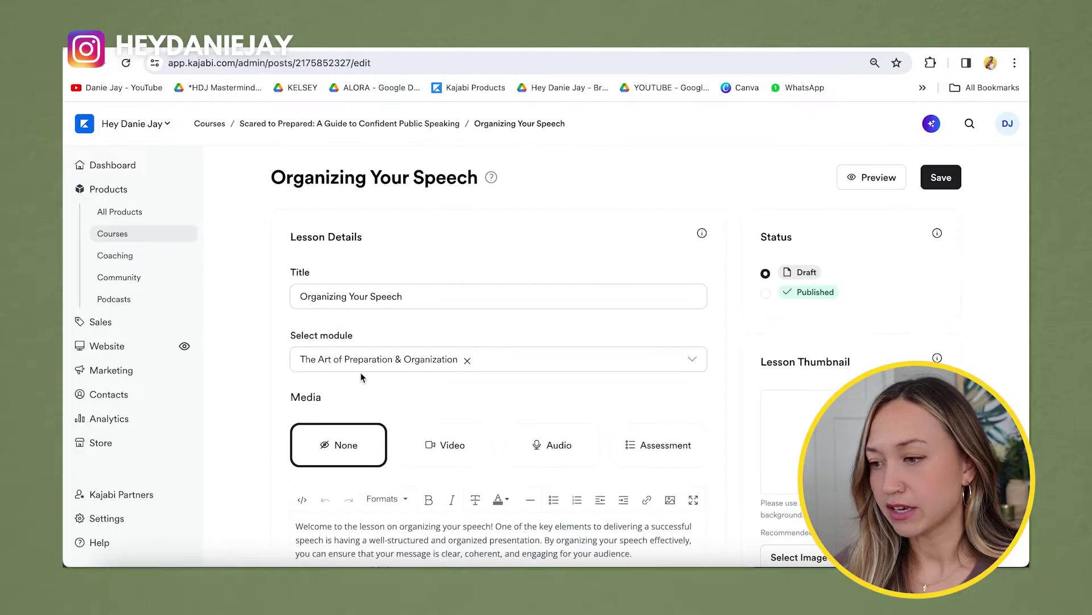
{"action": "scroll", "coordinate": [360, 372], "scroll_direction": "down", "scroll_amount": 3}
{"action": "left_click", "coordinate": [558, 319]}
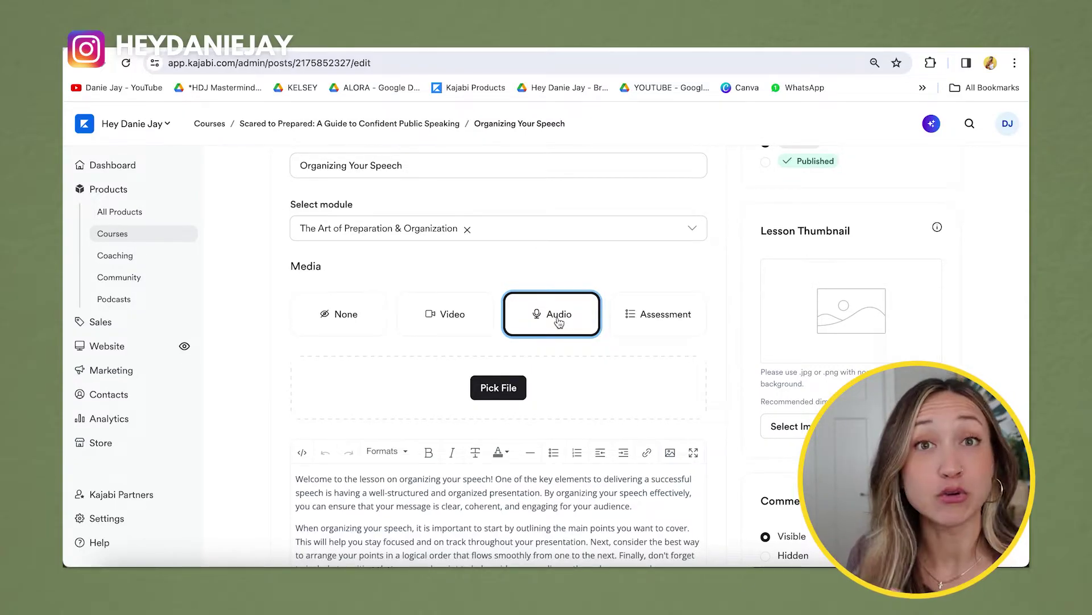
- Review which upload sources are offered for the Organizing Your Speech lesson's downloads, and close the upload dialog
{"action": "scroll", "coordinate": [559, 322], "scroll_direction": "down", "scroll_amount": 6}
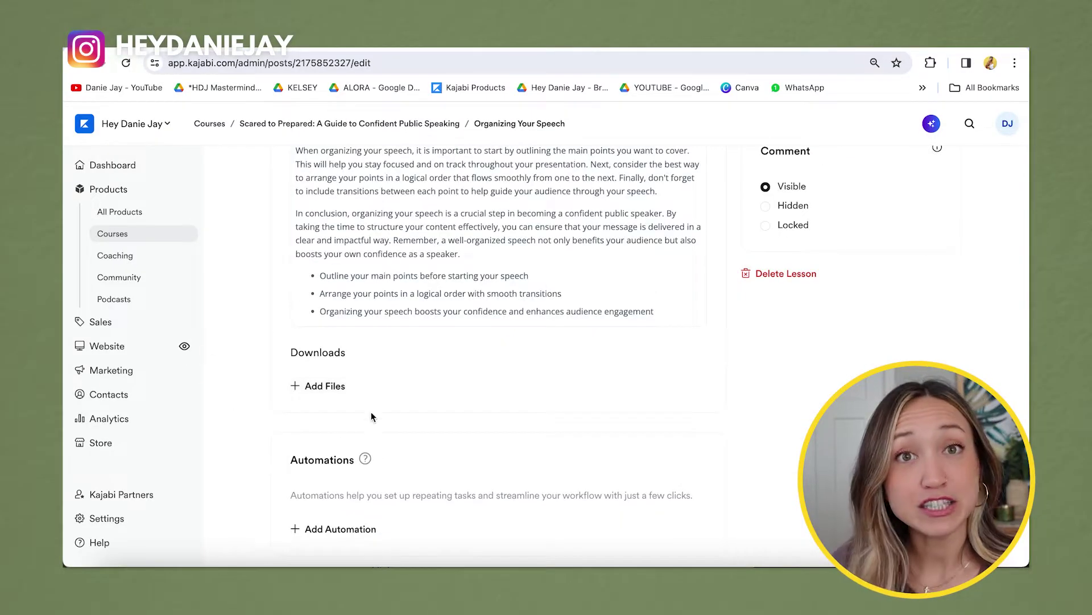
{"action": "left_click", "coordinate": [324, 387]}
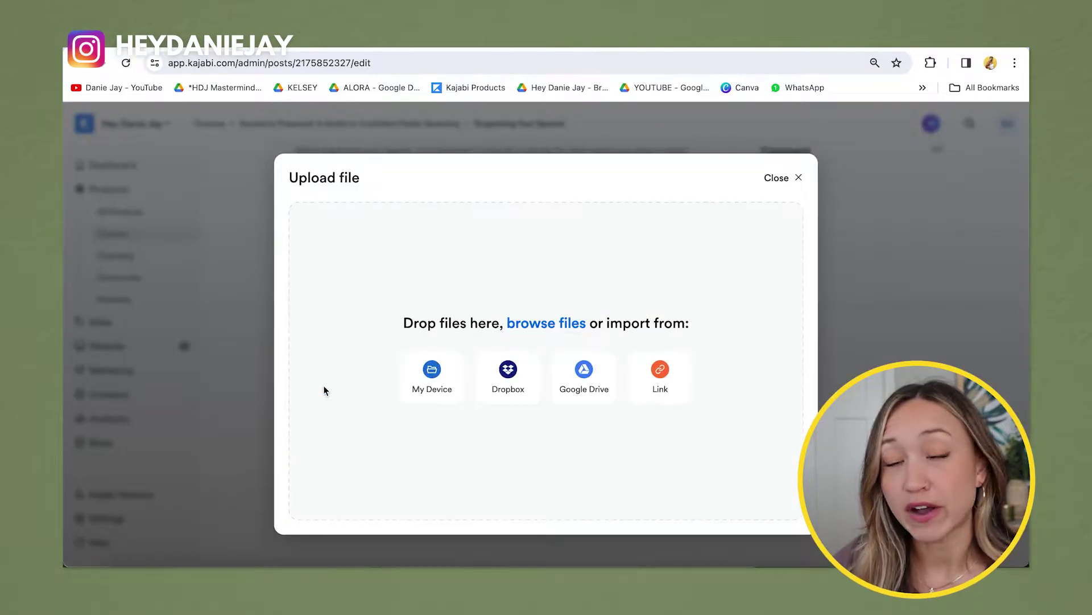
{"action": "left_click", "coordinate": [797, 179]}
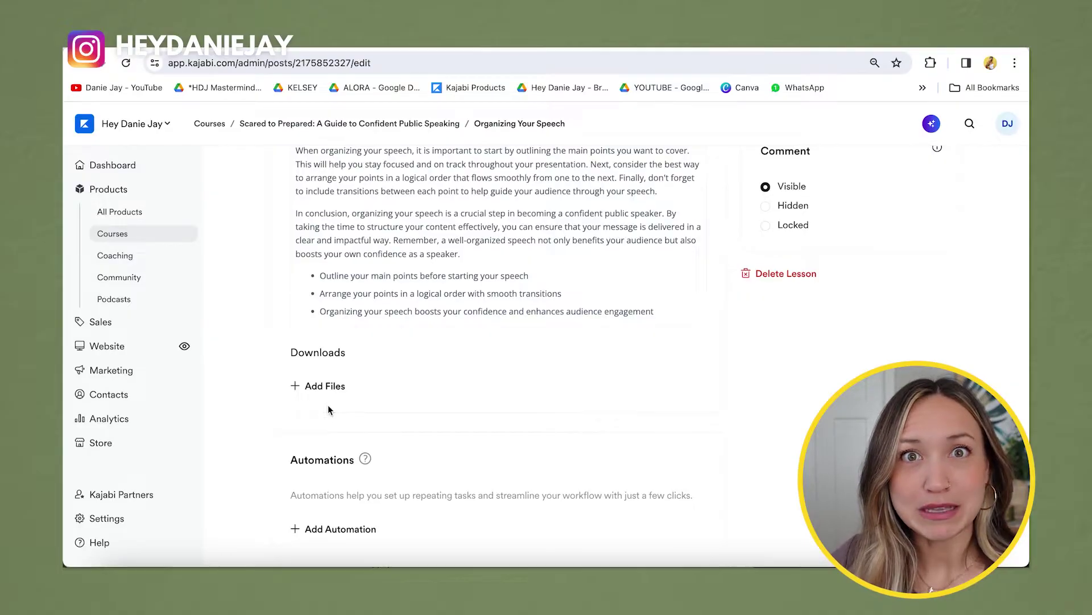
{"action": "scroll", "coordinate": [328, 405], "scroll_direction": "up", "scroll_amount": 5}
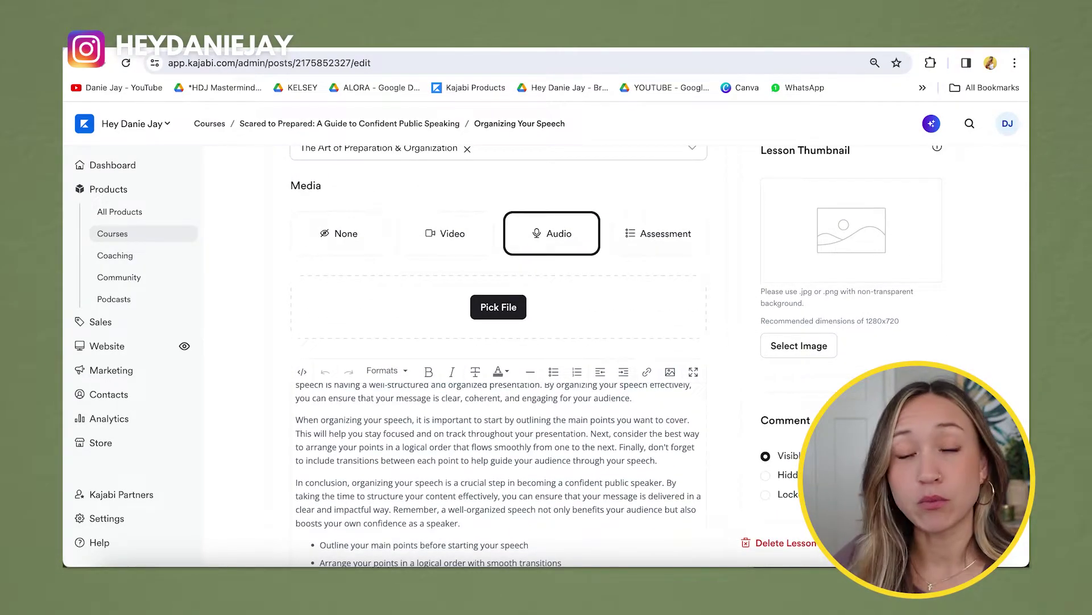
- Switch to the MCA_SESSION 1_Building a Foundation worksheet in Google Docs and review its Personality Test Reflection questions
{"action": "left_click", "coordinate": [569, 41]}
{"action": "scroll", "coordinate": [479, 280], "scroll_direction": "down", "scroll_amount": 2}
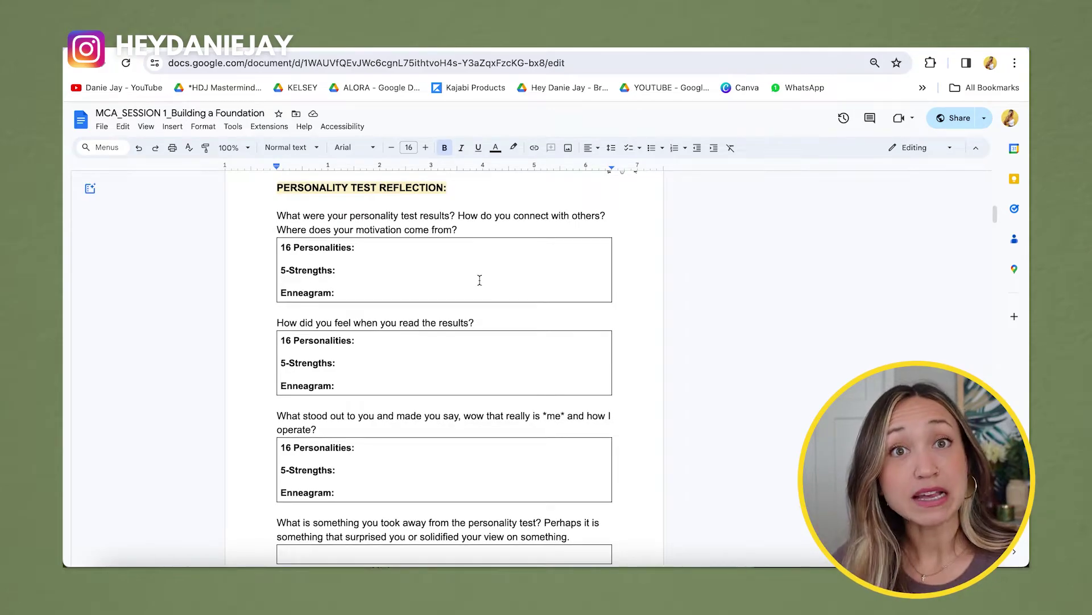
{"action": "scroll", "coordinate": [480, 280], "scroll_direction": "down", "scroll_amount": 2}
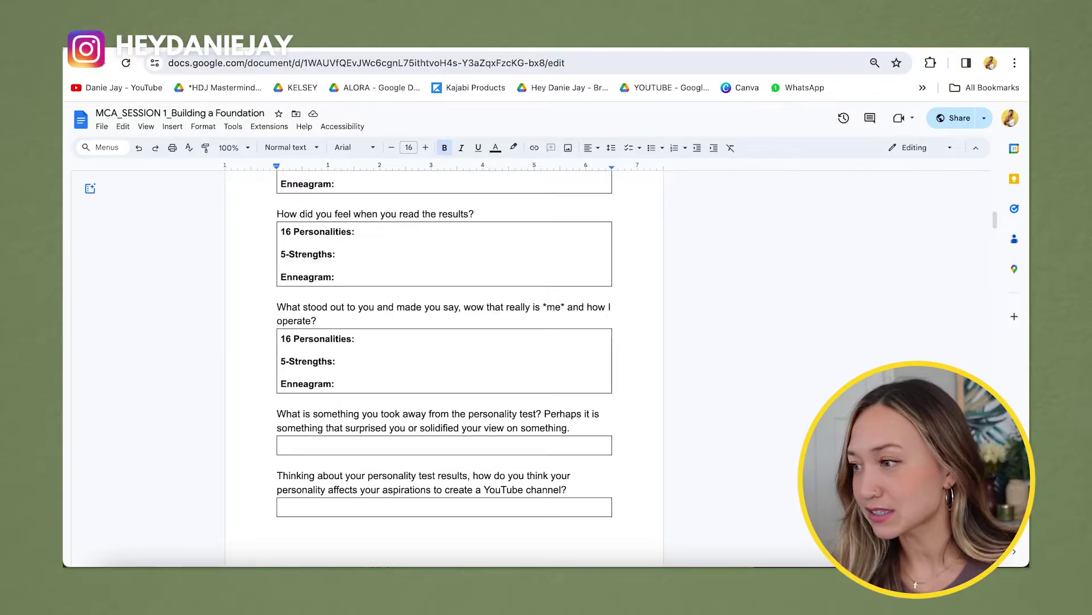
- Start a Screencastify desktop recording with the webcam embedded, and cancel it when choosing what to share
{"action": "left_click", "coordinate": [931, 62]}
{"action": "left_click", "coordinate": [789, 313]}
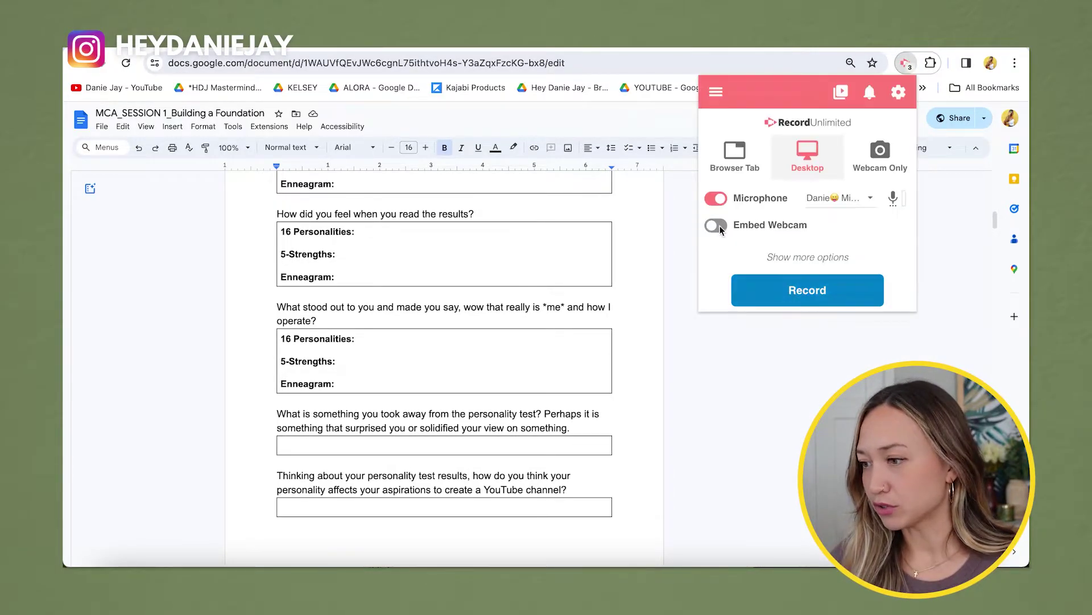
{"action": "left_click", "coordinate": [789, 291]}
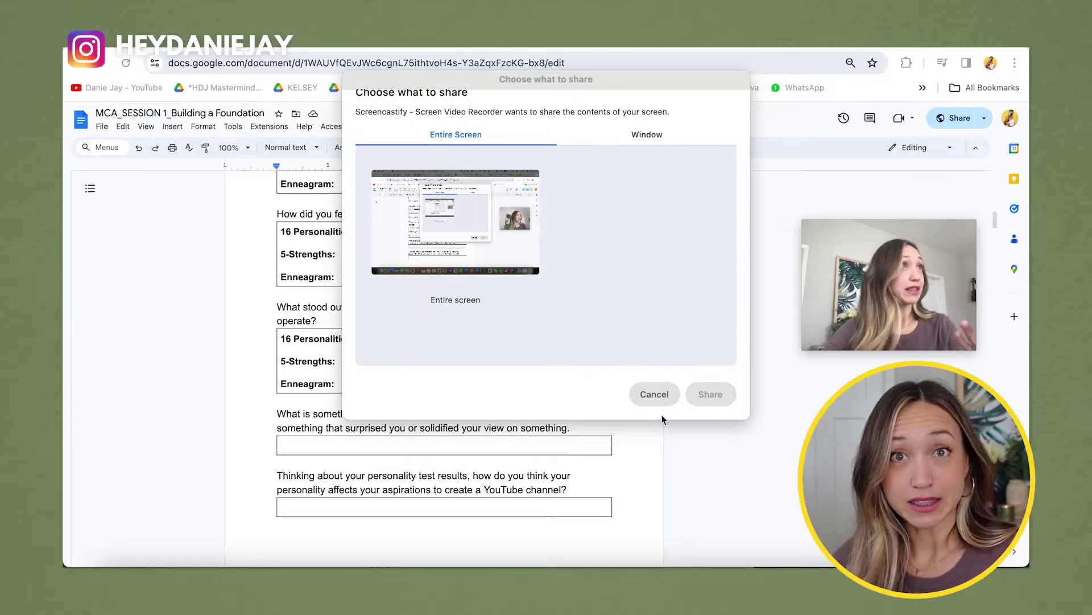
{"action": "left_click", "coordinate": [654, 394]}
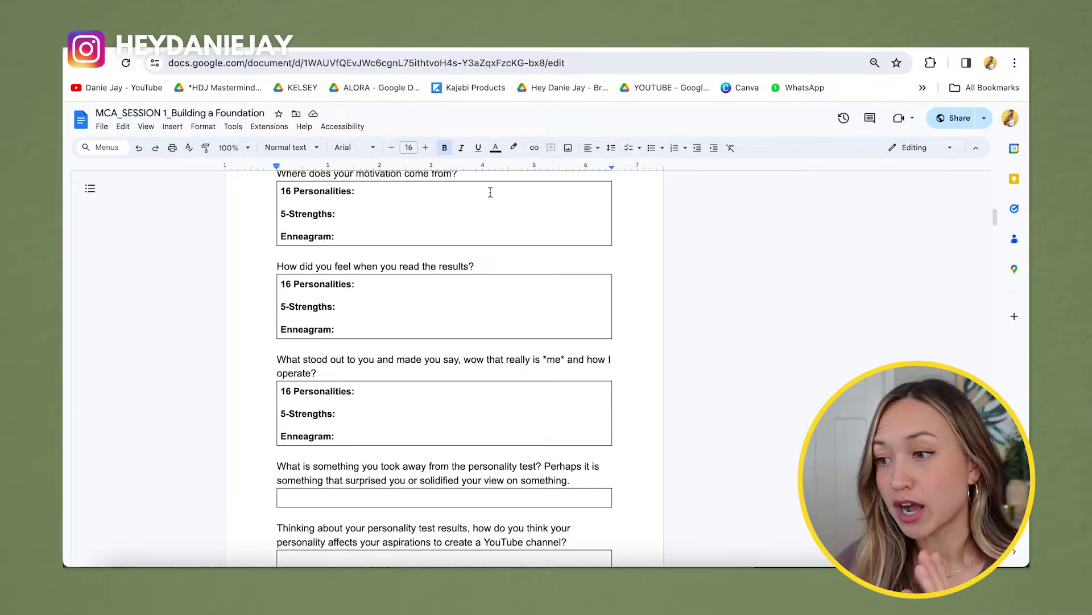
- Copy the worksheet's share link with general access at Anyone with the link as Viewer
{"action": "left_click", "coordinate": [951, 119]}
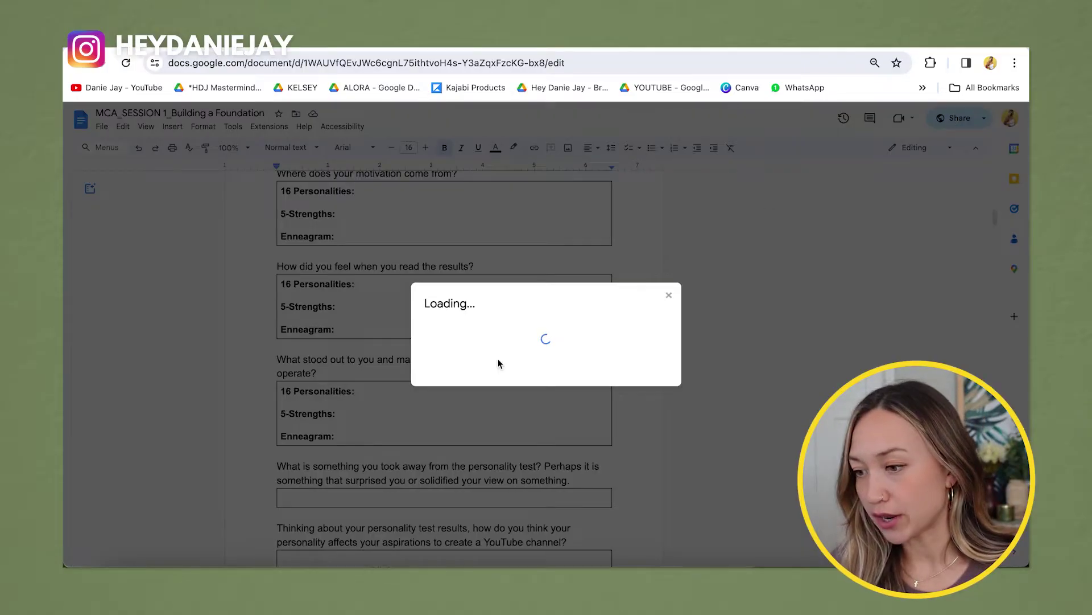
{"action": "left_click", "coordinate": [493, 388]}
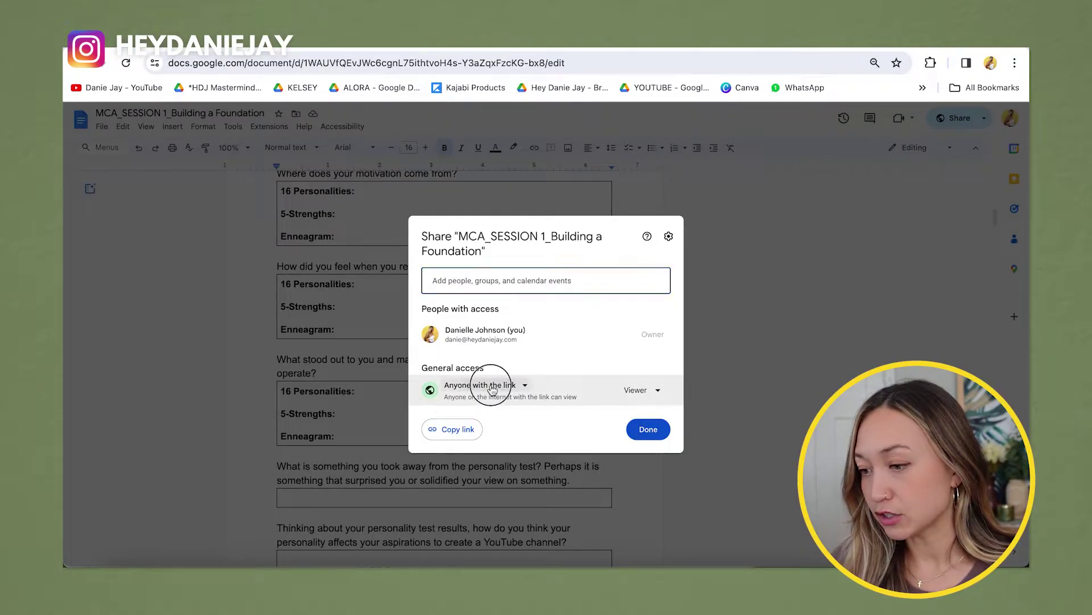
{"action": "key", "text": "Escape"}
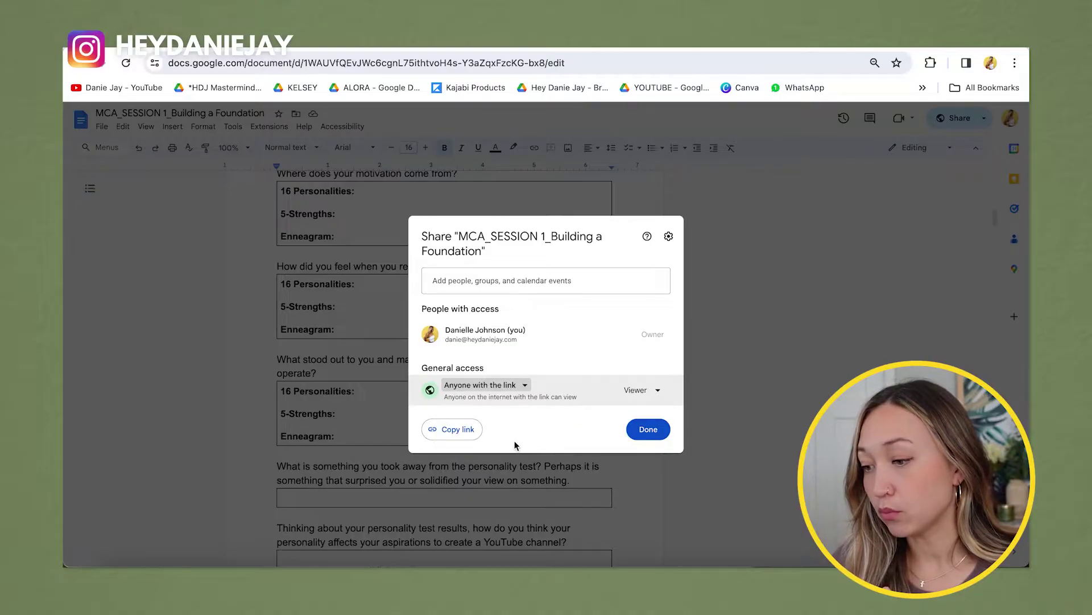
{"action": "left_click", "coordinate": [456, 435]}
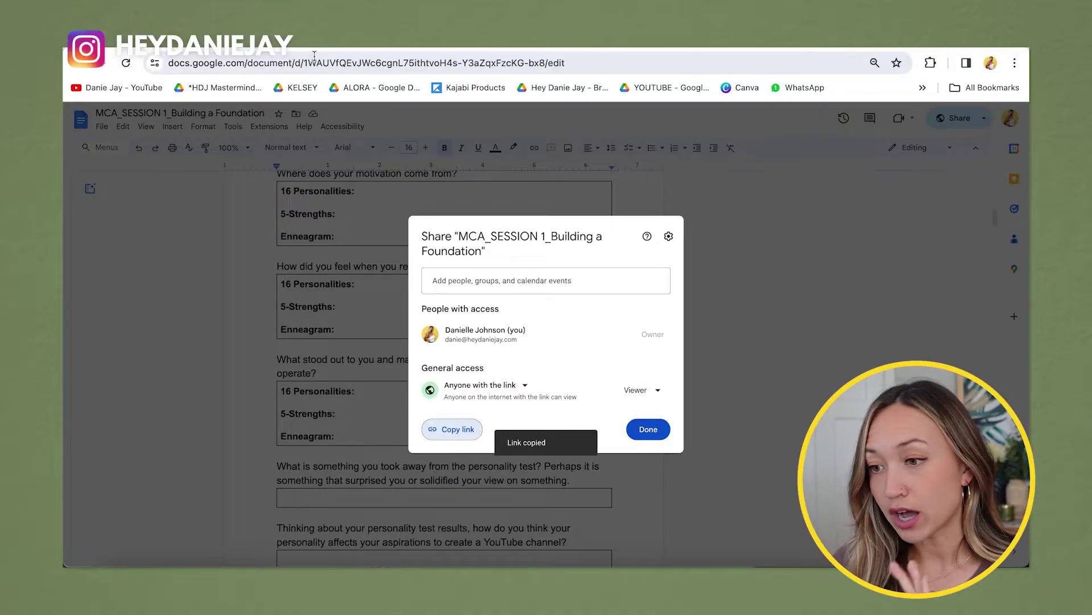
- Switch to the Organizing Your Speech lesson in Kajabi and add the line "Download the Workbook here:" below the bullet list
{"action": "mouse_move", "coordinate": [278, 46]}
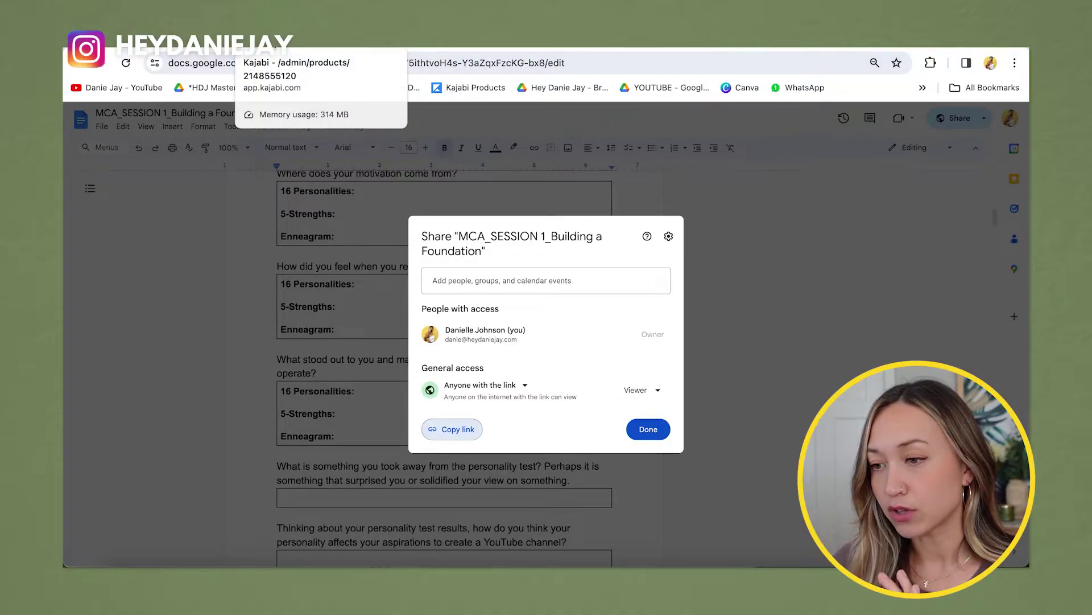
{"action": "left_click", "coordinate": [219, 47]}
{"action": "left_click", "coordinate": [662, 289]}
{"action": "key", "text": "Return"}
{"action": "key", "text": "Return"}
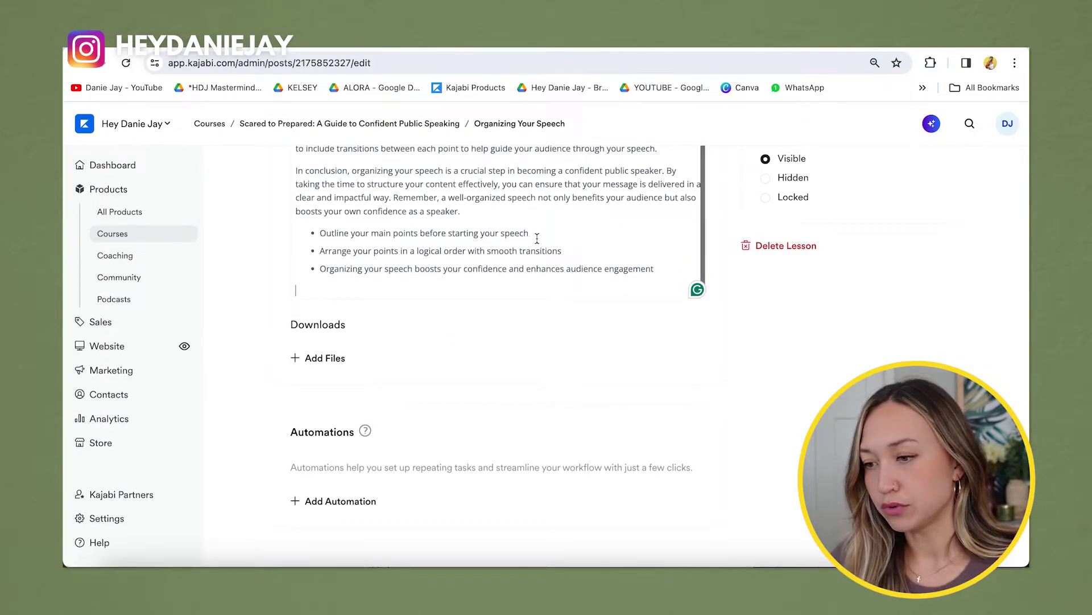
{"action": "scroll", "coordinate": [456, 251], "scroll_direction": "up", "scroll_amount": 5}
{"action": "scroll", "coordinate": [399, 302], "scroll_direction": "down", "scroll_amount": 5}
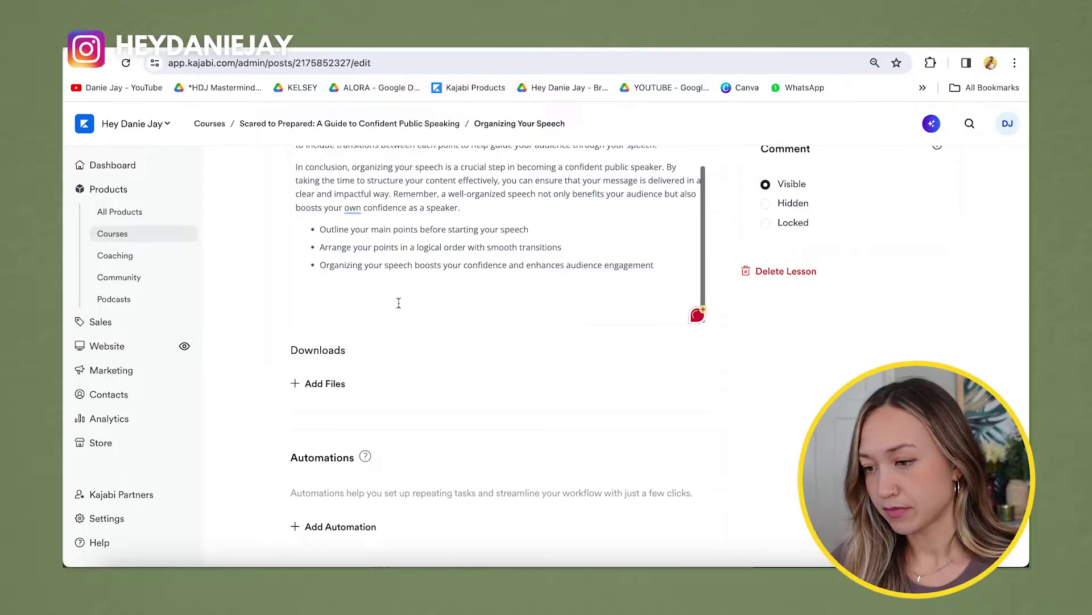
{"action": "type", "text": "Download the Workbook here:"}
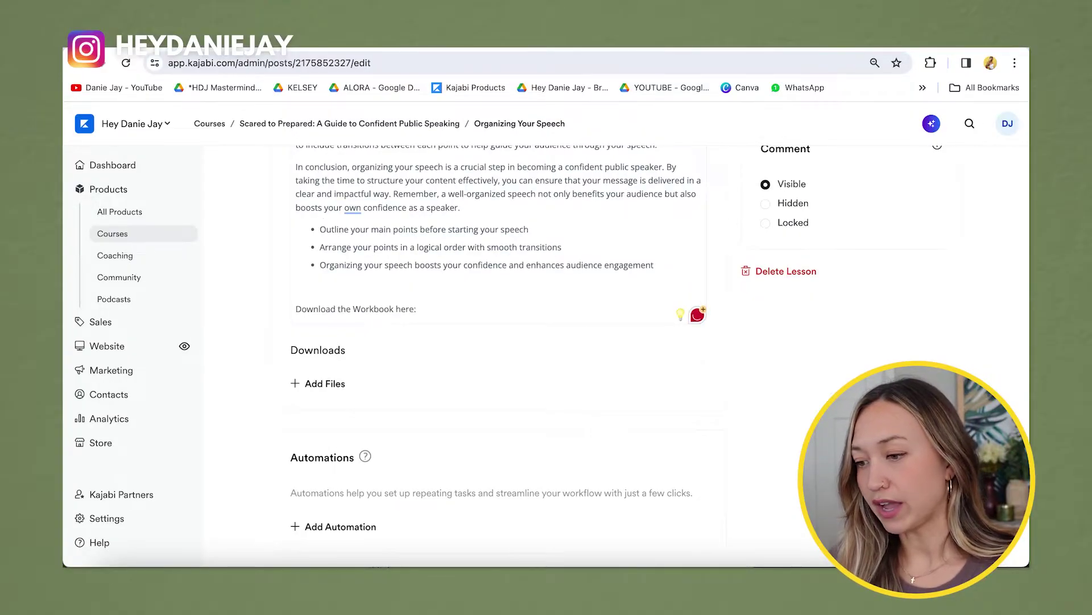
- Paste the worksheet link after the workbook line and replace its ending "edit?usp=sharing" with "copy"
{"action": "key", "text": "ctrl+v"}
{"action": "left_click_drag", "start_coordinate": [354, 317], "coordinate": [675, 301]}
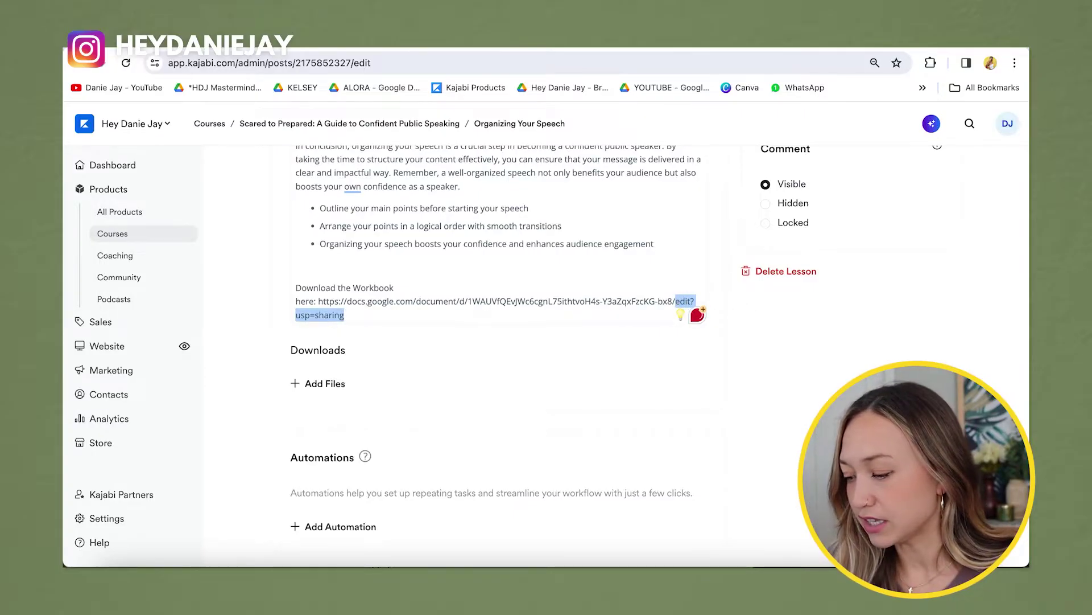
{"action": "type", "text": "copy"}
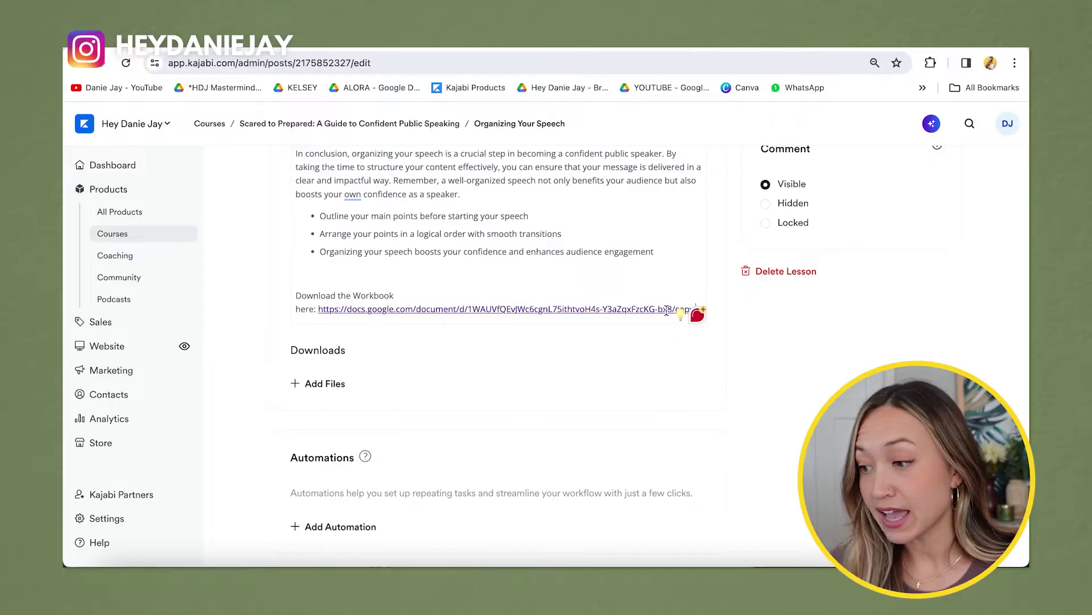
{"action": "scroll", "coordinate": [664, 310], "scroll_direction": "down", "scroll_amount": 1}
{"action": "left_click", "coordinate": [652, 285]}
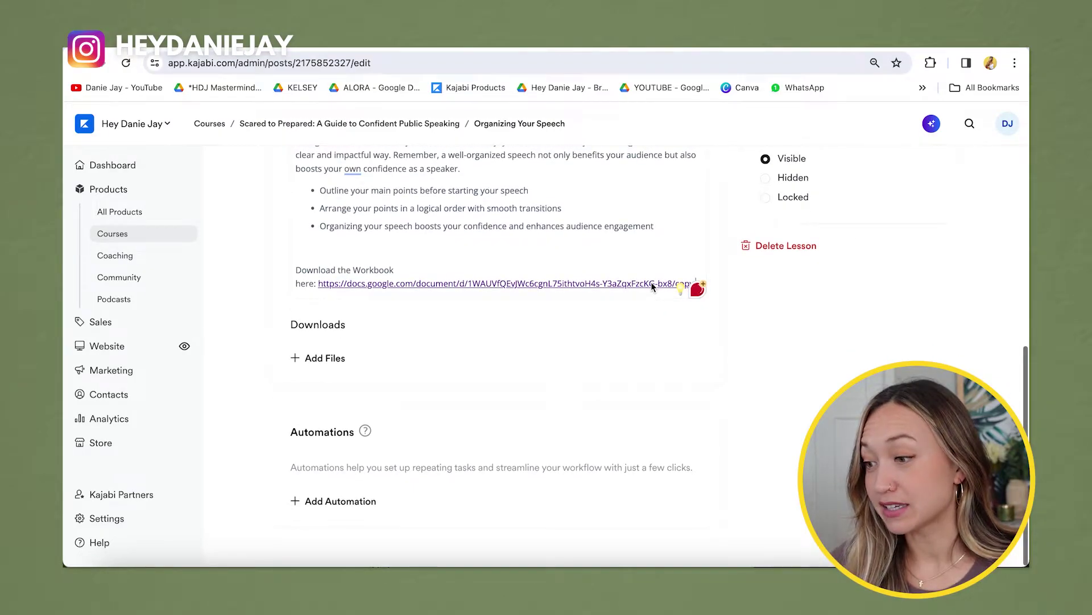
- Preview the Organizing Your Speech lesson and test the workbook link below its text
{"action": "scroll", "coordinate": [927, 273], "scroll_direction": "up", "scroll_amount": 8}
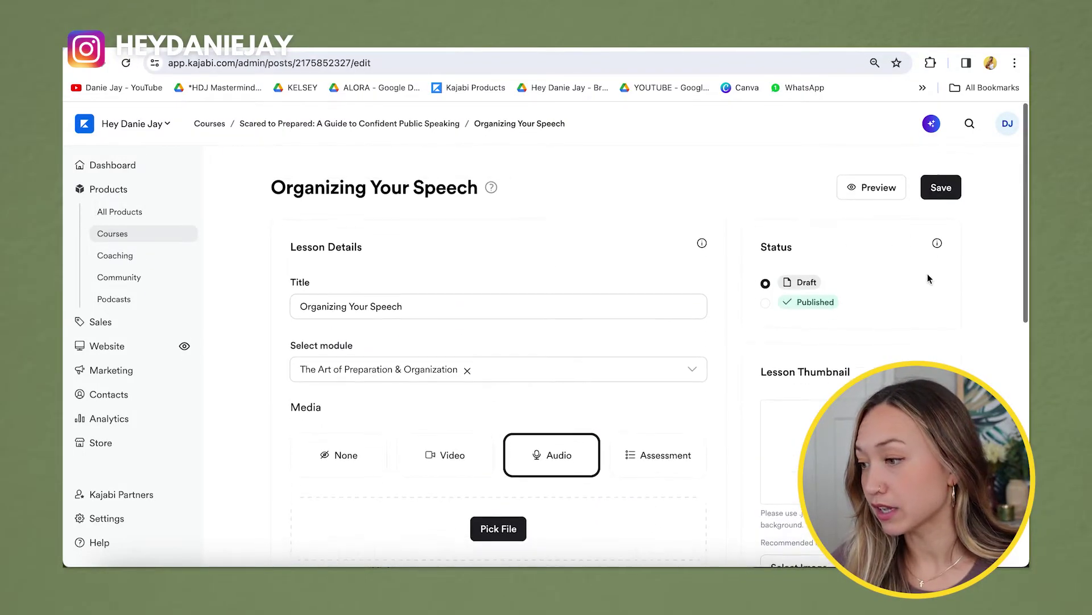
{"action": "left_click", "coordinate": [873, 178]}
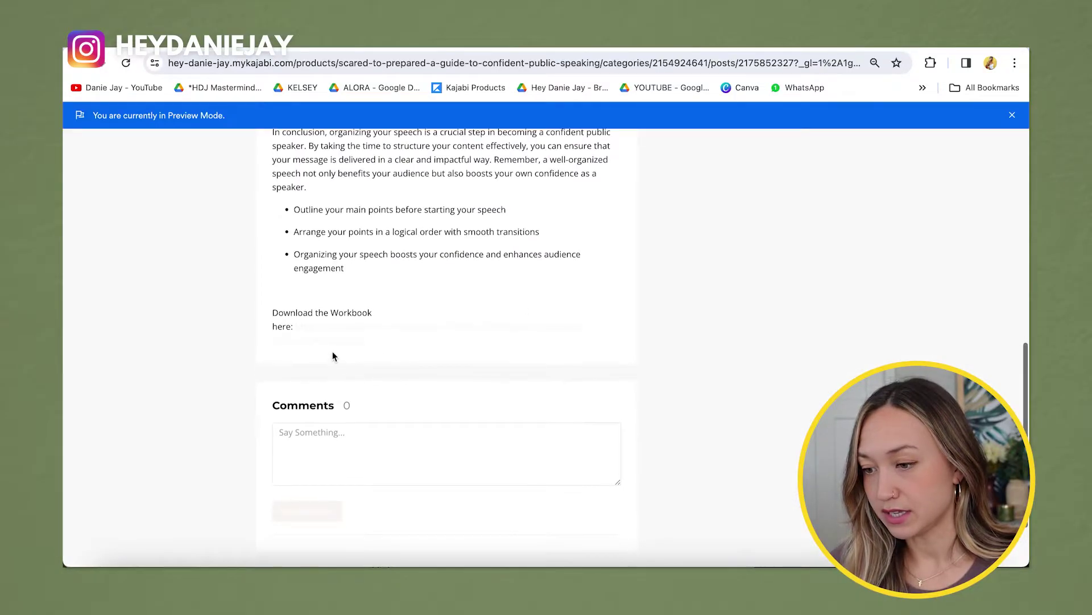
{"action": "left_click", "coordinate": [331, 332]}
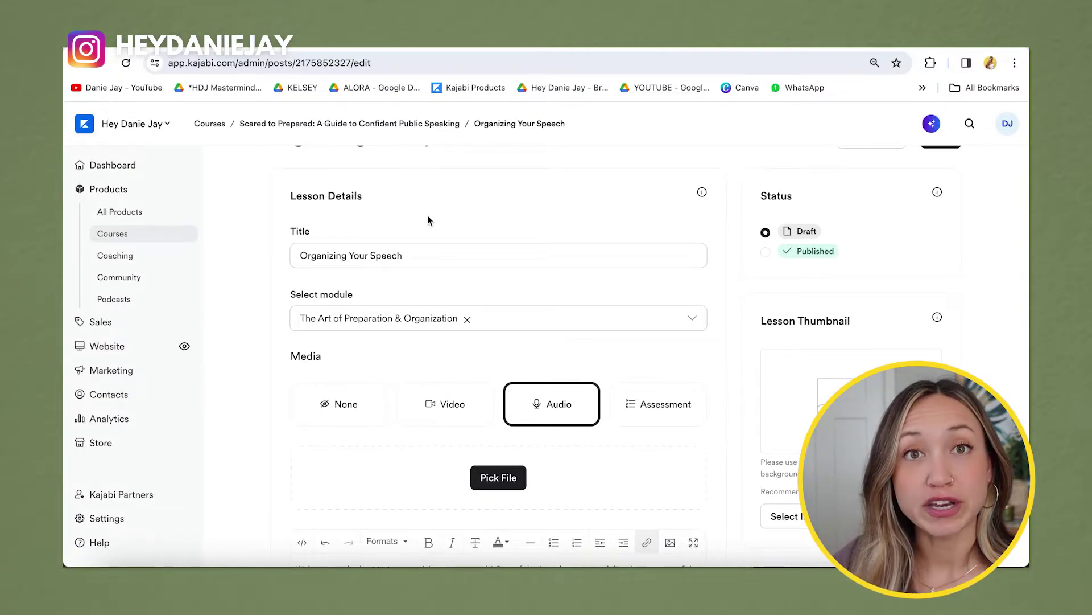
- Set the Organizing Your Speech lesson's media to Assessment and start creating a new assessment
{"action": "scroll", "coordinate": [428, 220], "scroll_direction": "down", "scroll_amount": 3}
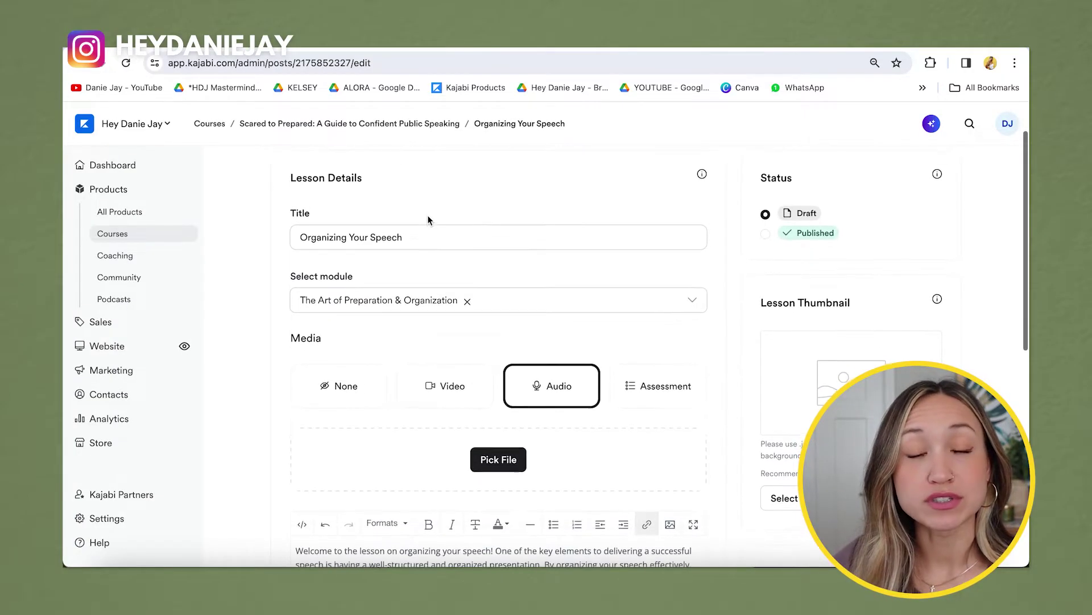
{"action": "scroll", "coordinate": [494, 280], "scroll_direction": "up", "scroll_amount": 3}
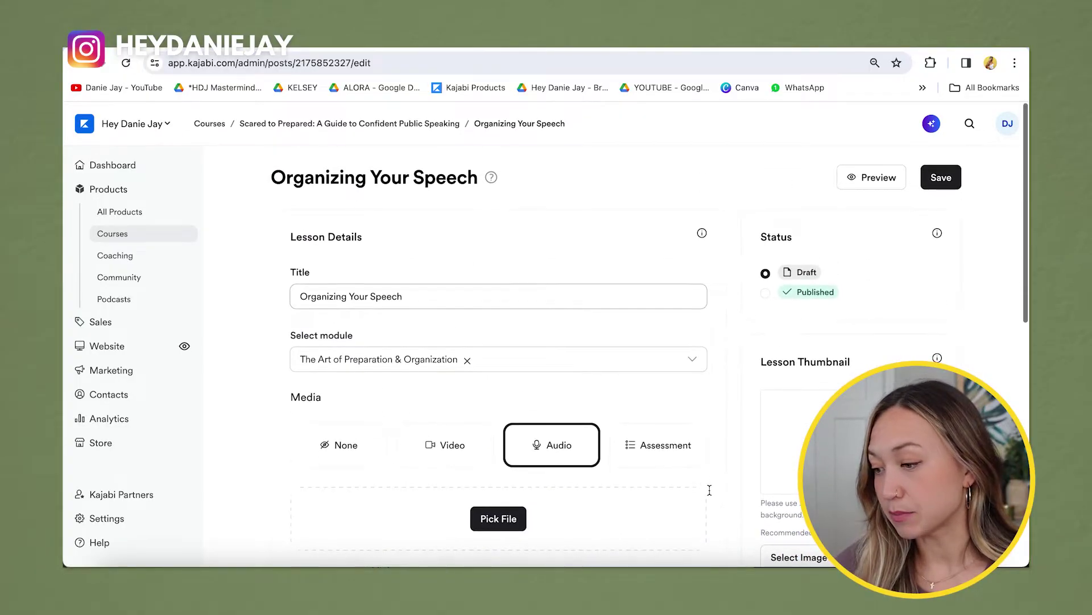
{"action": "left_click", "coordinate": [672, 443]}
{"action": "scroll", "coordinate": [654, 445], "scroll_direction": "down", "scroll_amount": 4}
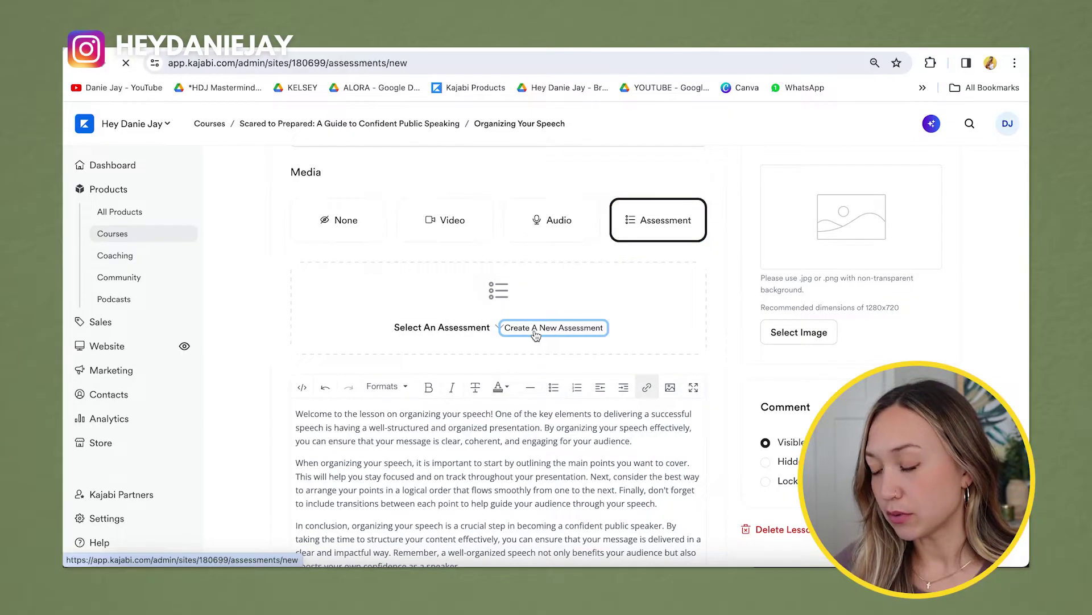
{"action": "left_click", "coordinate": [540, 325]}
- Title the assessment "Public Speaking Quiz 1", describe it as "Test your knowledge of session 1!", and save it
{"action": "left_click", "coordinate": [511, 254]}
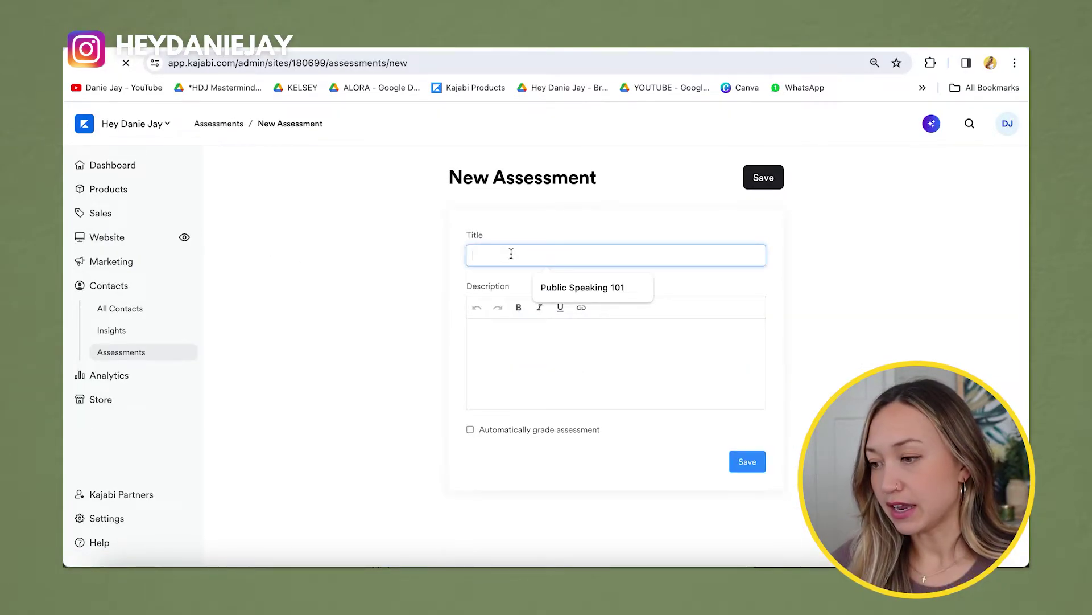
{"action": "type", "text": "Publiic"}
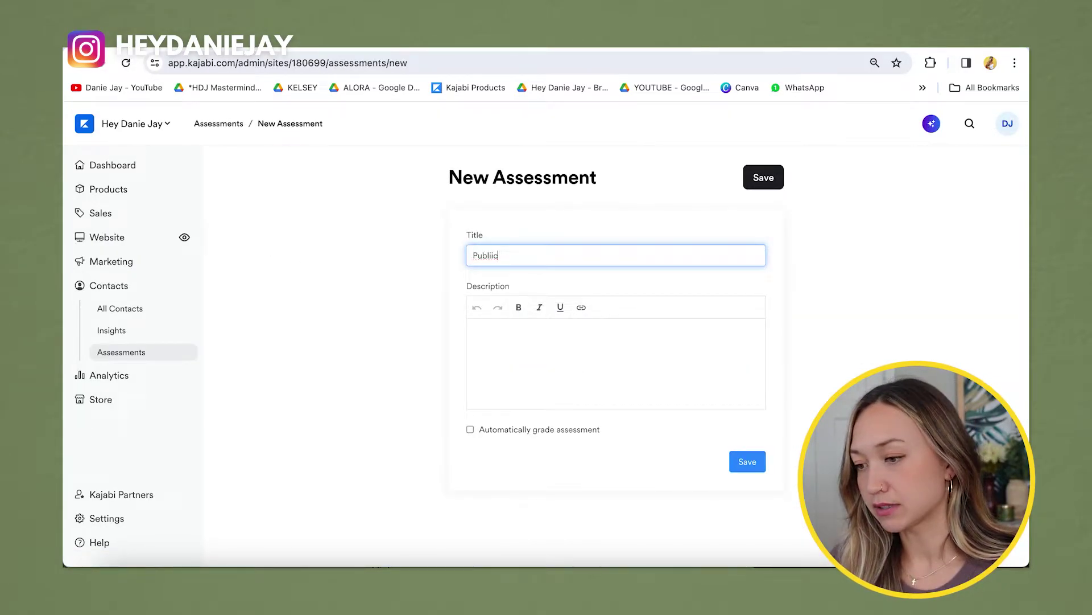
{"action": "key", "text": "BackSpace"}
{"action": "key", "text": "BackSpace"}
{"action": "type", "text": "c Speaking Quiz 1"}
{"action": "left_click", "coordinate": [501, 350]}
{"action": "type", "text": "Test your knowledge of session 1"}
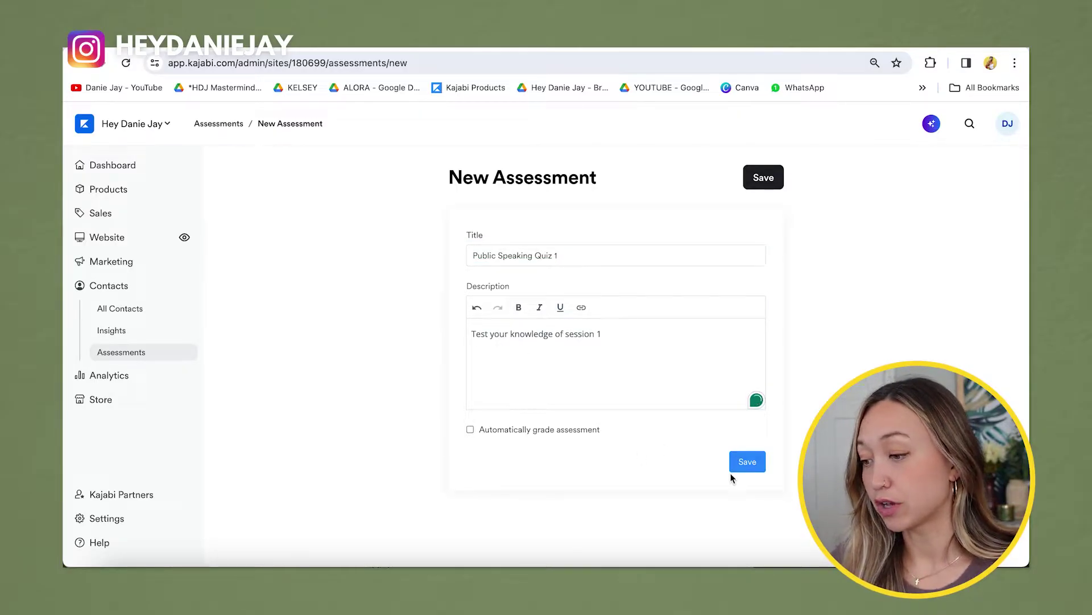
{"action": "type", "text": "!"}
{"action": "left_click", "coordinate": [748, 461]}
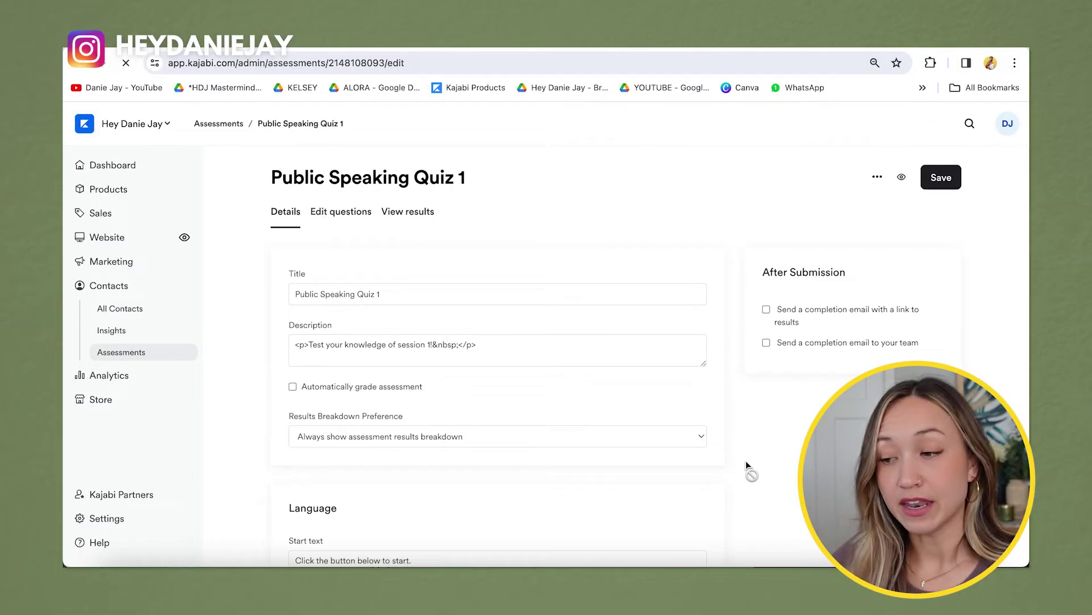
- Add a multiple choice question to the quiz reading "What is the best way to prepare for a speech?"
{"action": "scroll", "coordinate": [515, 341], "scroll_direction": "down", "scroll_amount": 3}
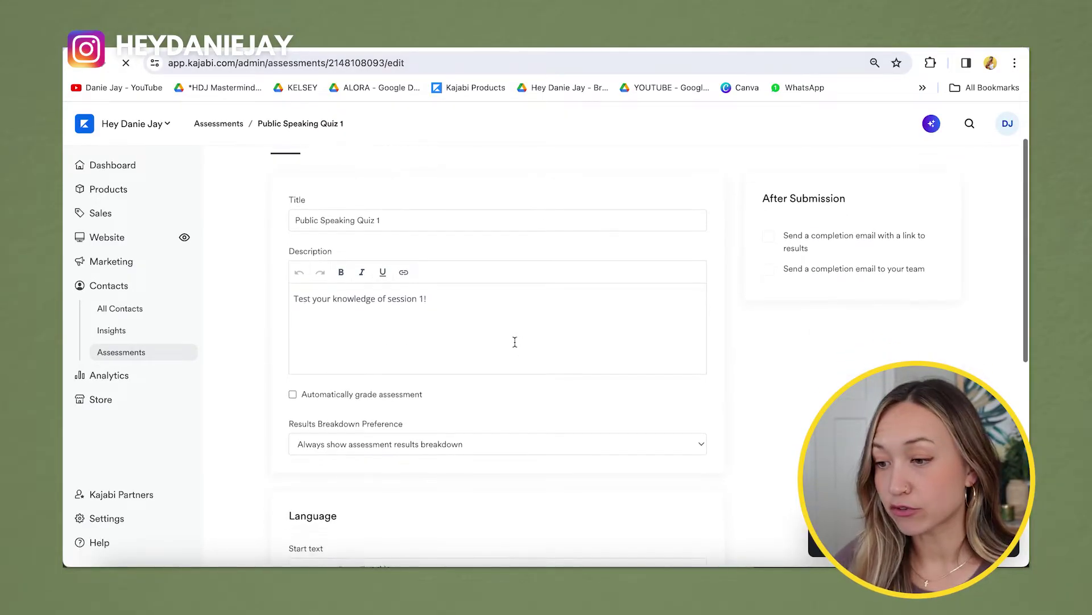
{"action": "scroll", "coordinate": [514, 341], "scroll_direction": "down", "scroll_amount": 5}
{"action": "scroll", "coordinate": [514, 341], "scroll_direction": "up", "scroll_amount": 6}
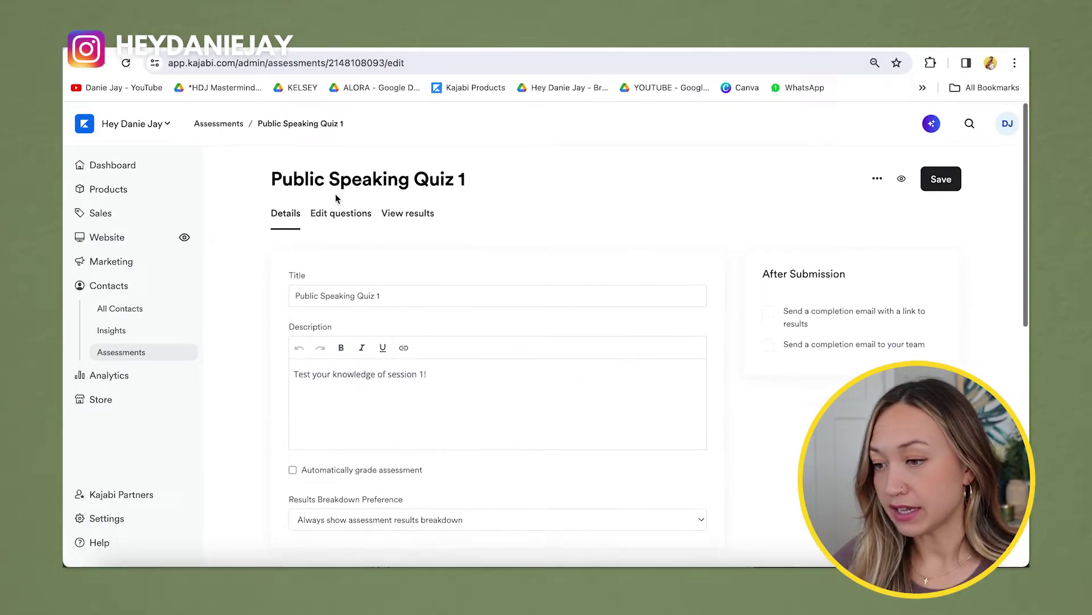
{"action": "left_click", "coordinate": [363, 218]}
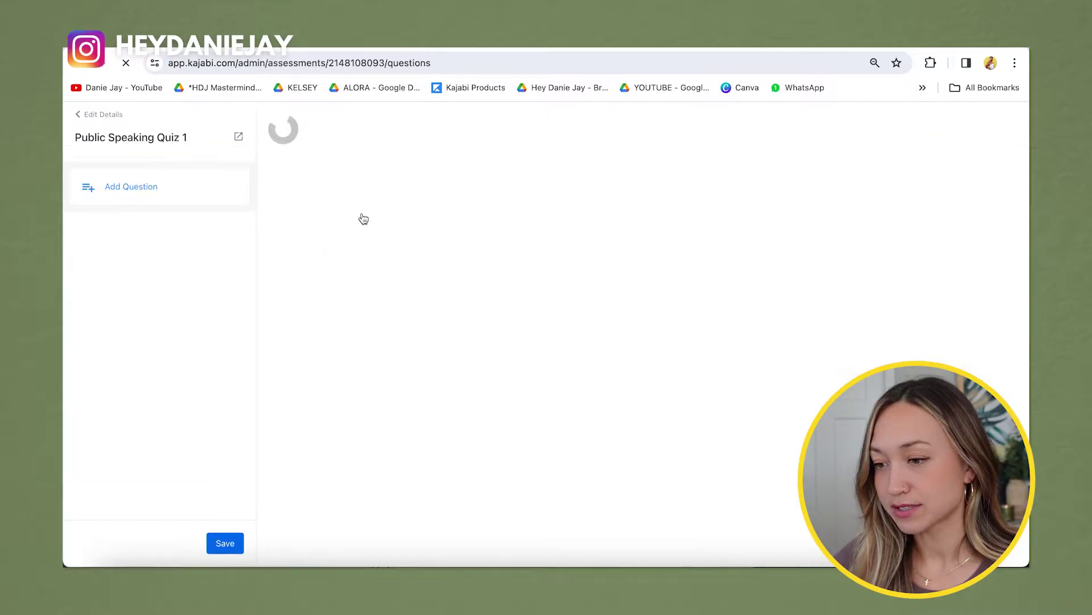
{"action": "left_click", "coordinate": [129, 196]}
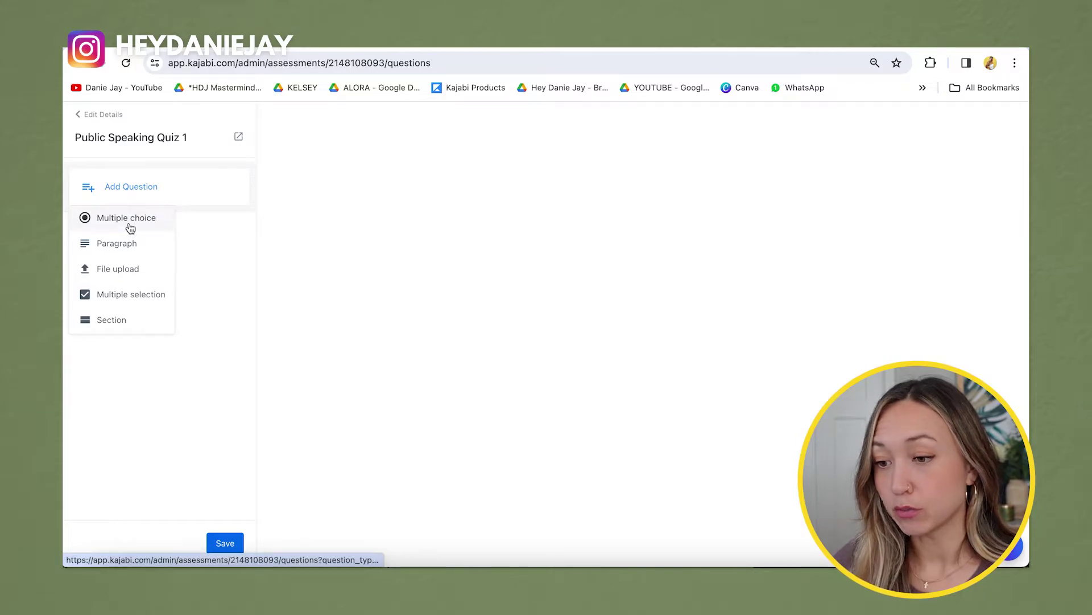
{"action": "left_click", "coordinate": [128, 222]}
{"action": "triple_click", "coordinate": [142, 277]}
{"action": "type", "text": "What is the best way to prepare for a speech?"}
- Give the question the answers "do nothing", "panic" and "take a deep breathe", and save them
{"action": "left_click", "coordinate": [128, 434]}
{"action": "triple_click", "coordinate": [149, 177]}
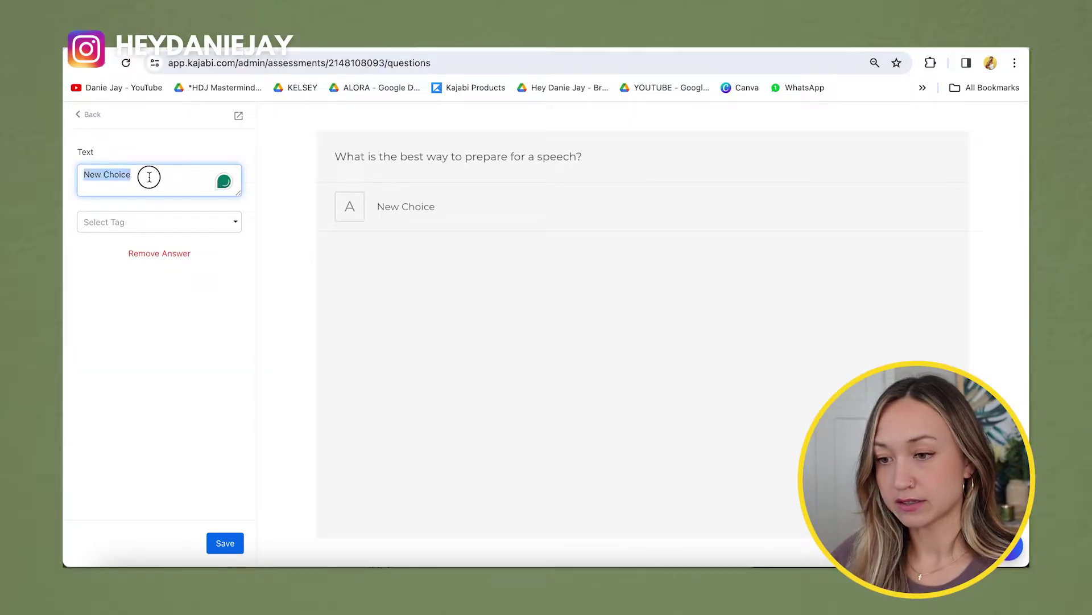
{"action": "type", "text": "do o"}
{"action": "type", "text": "othing"}
{"action": "left_click", "coordinate": [230, 222]}
{"action": "left_click", "coordinate": [130, 383]}
{"action": "left_click", "coordinate": [128, 453]}
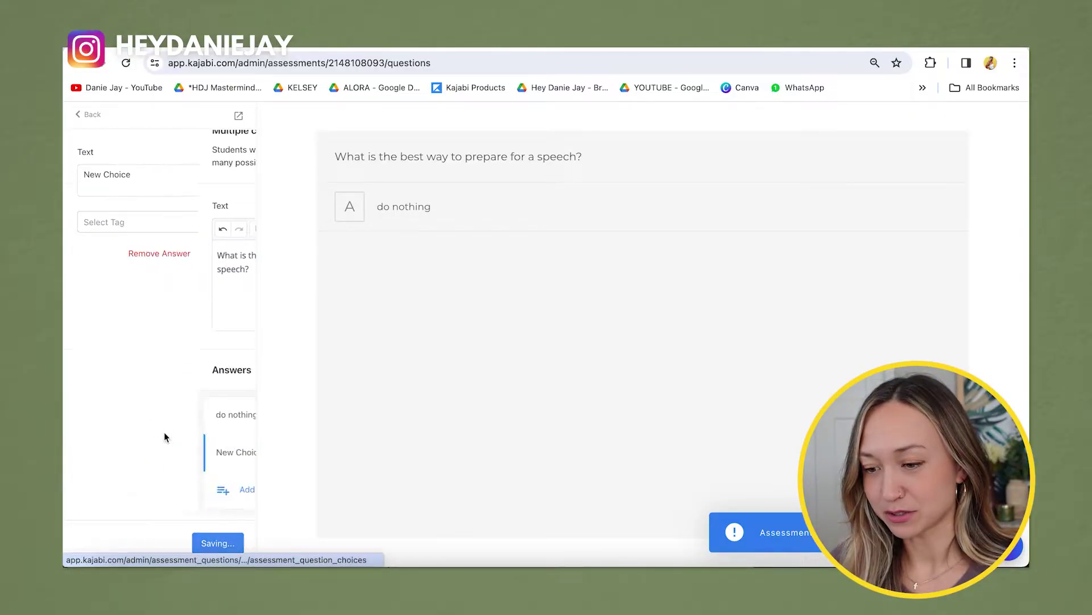
{"action": "triple_click", "coordinate": [141, 178]}
{"action": "type", "text": "panic"}
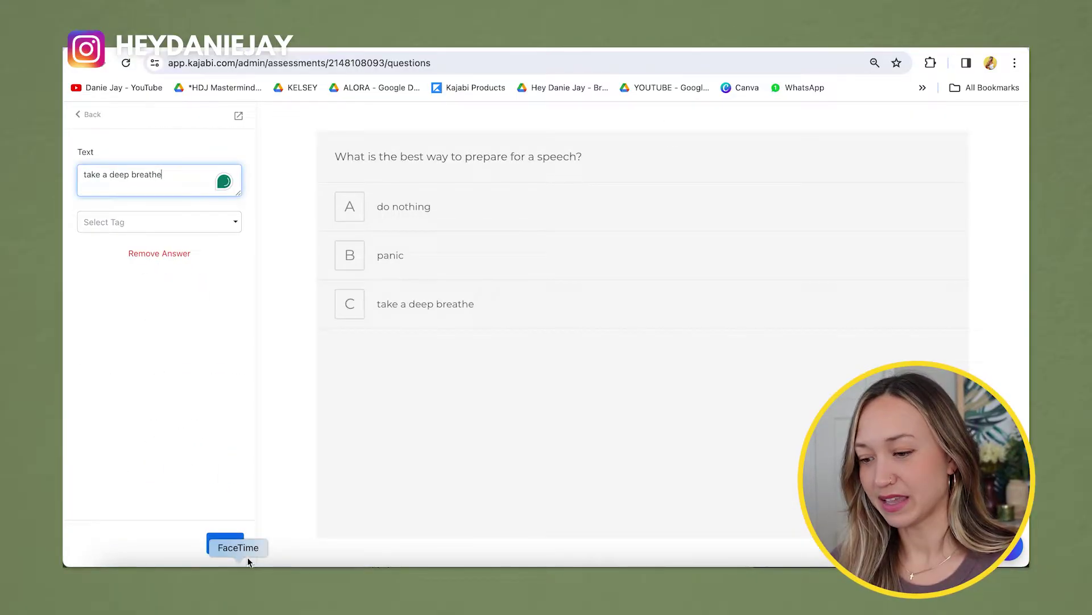
{"action": "left_click", "coordinate": [225, 543]}
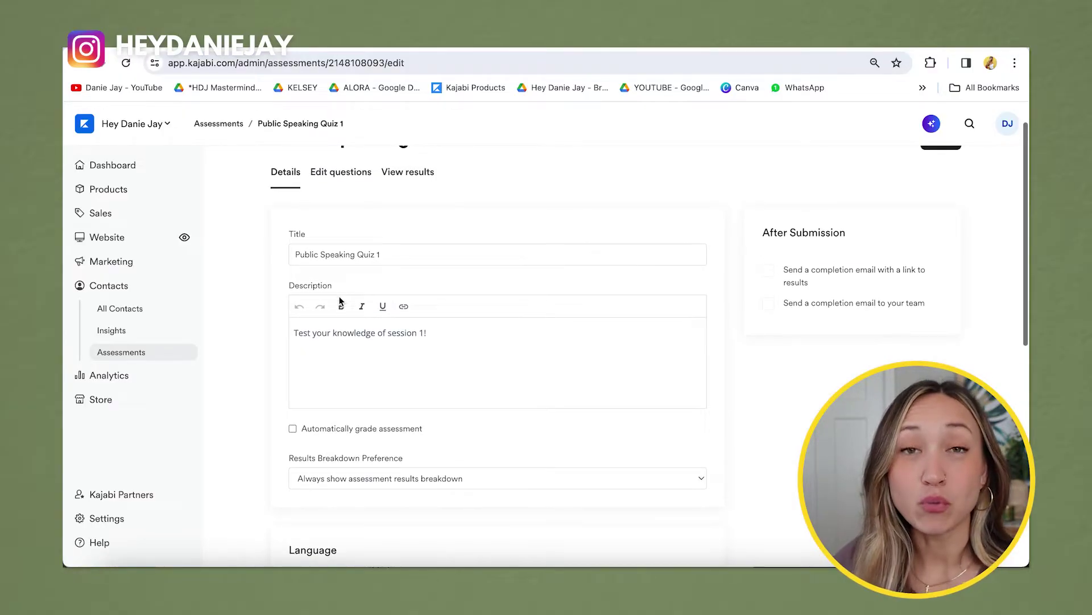
- Turn on automatic grading in the details of Public Speaking Quiz 1 and save the assessment
{"action": "scroll", "coordinate": [340, 301], "scroll_direction": "down", "scroll_amount": 1}
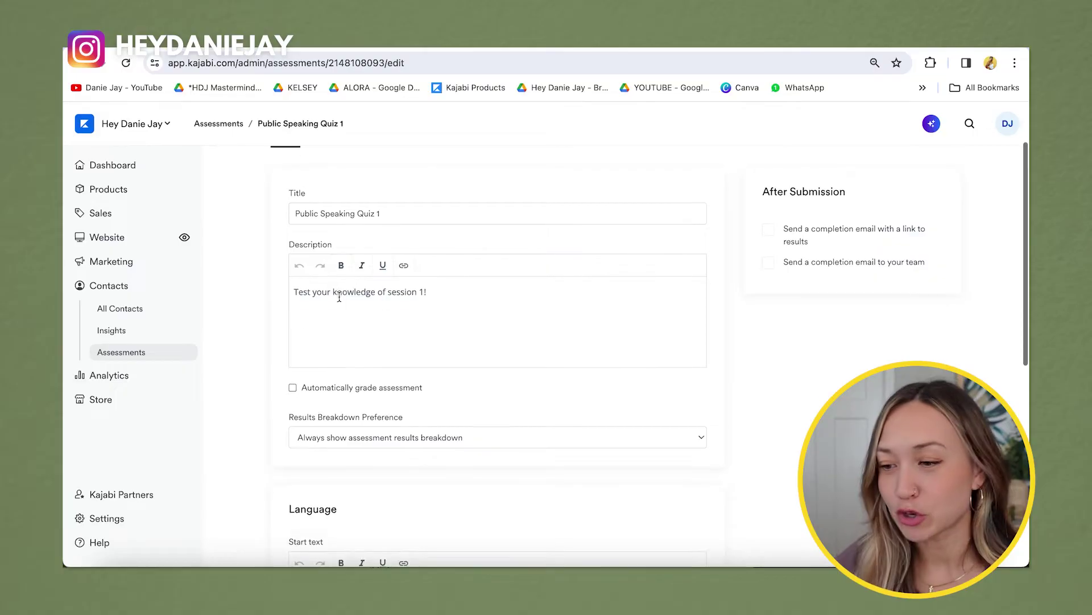
{"action": "left_click", "coordinate": [292, 388]}
{"action": "scroll", "coordinate": [294, 392], "scroll_direction": "down", "scroll_amount": 3}
{"action": "scroll", "coordinate": [293, 391], "scroll_direction": "down", "scroll_amount": 10}
{"action": "scroll", "coordinate": [295, 380], "scroll_direction": "up", "scroll_amount": 15}
{"action": "left_click", "coordinate": [941, 178]}
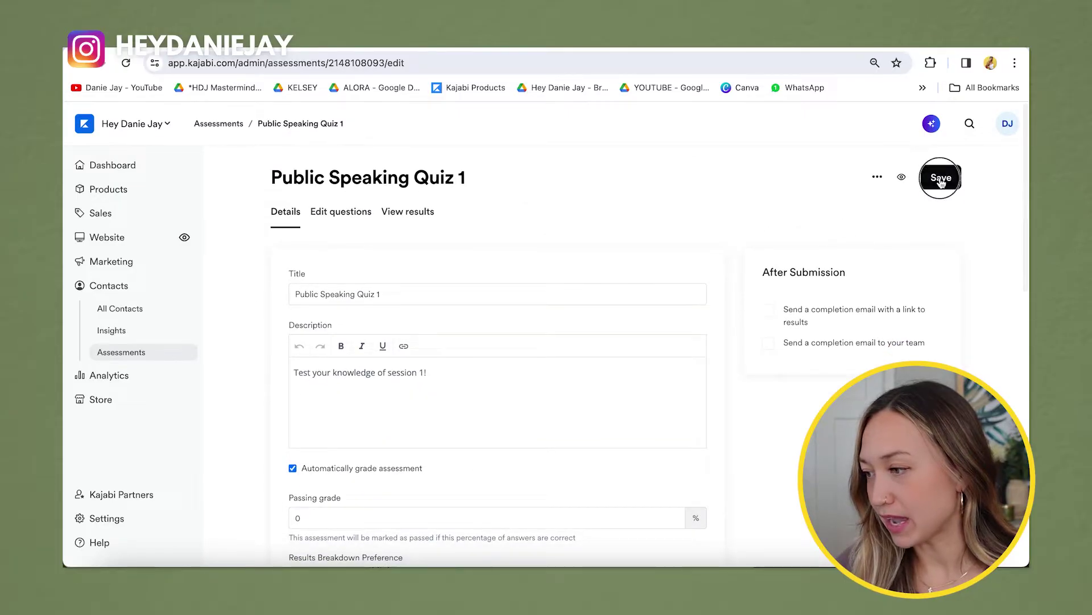
- Mark "take a deep breathe" as the correct answer to the speech preparation question and save
{"action": "left_click", "coordinate": [359, 212]}
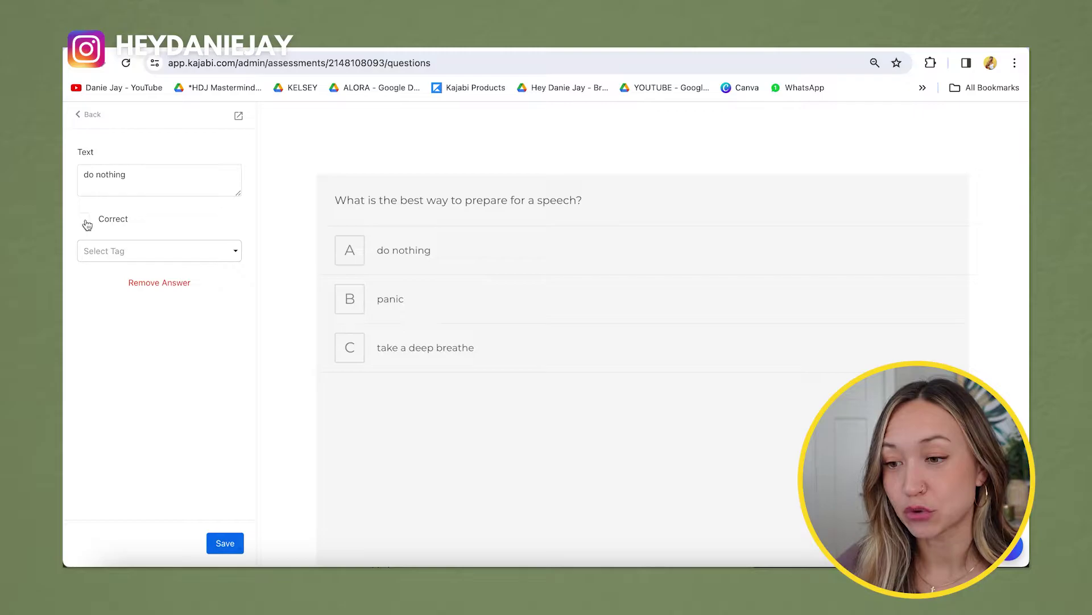
{"action": "left_click", "coordinate": [84, 115]}
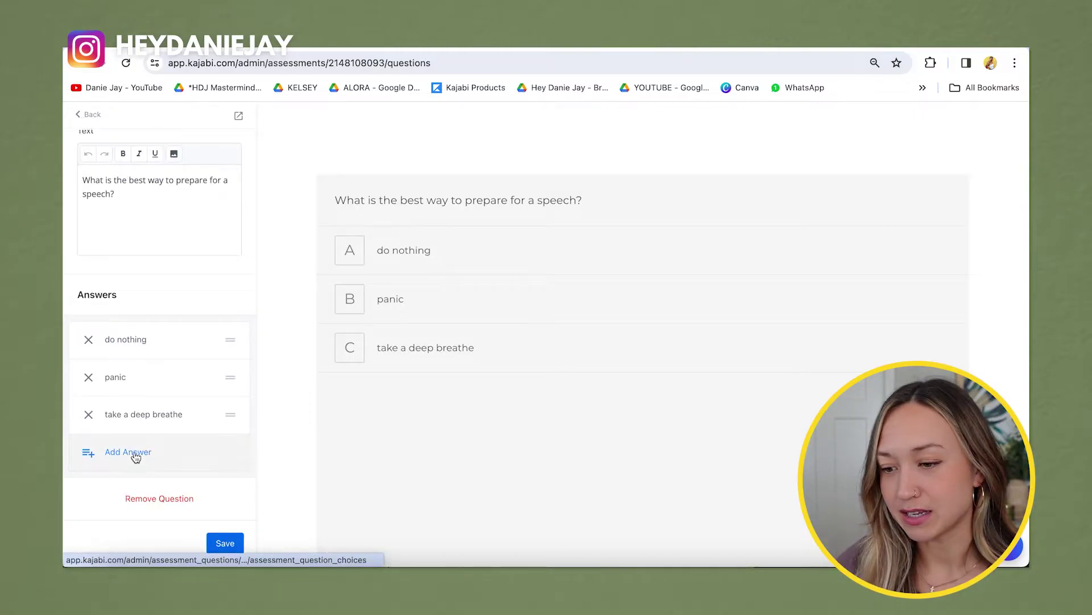
{"action": "left_click", "coordinate": [155, 414]}
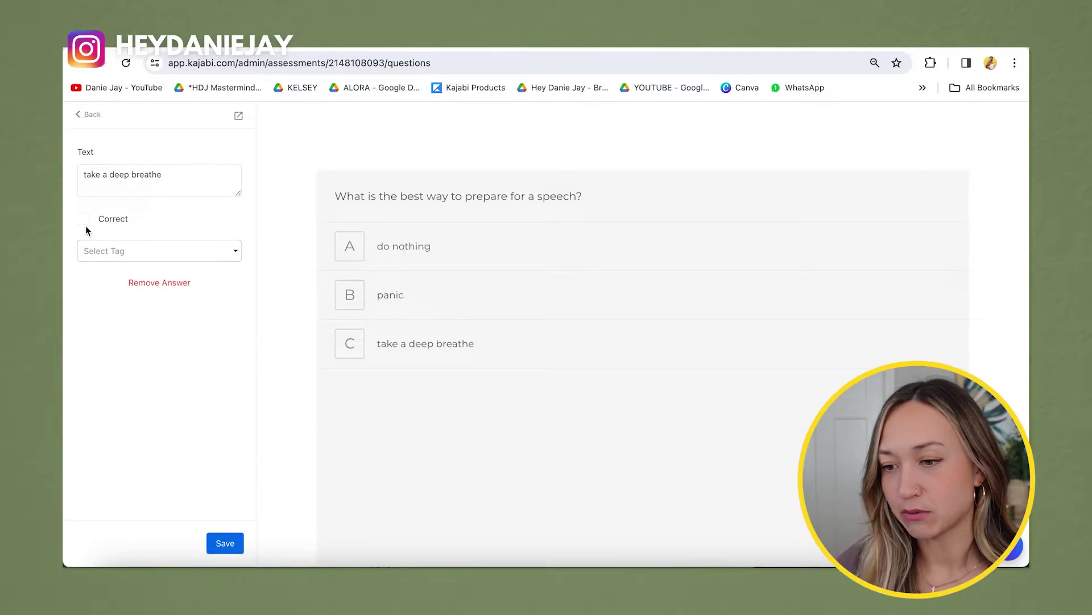
{"action": "left_click", "coordinate": [225, 544]}
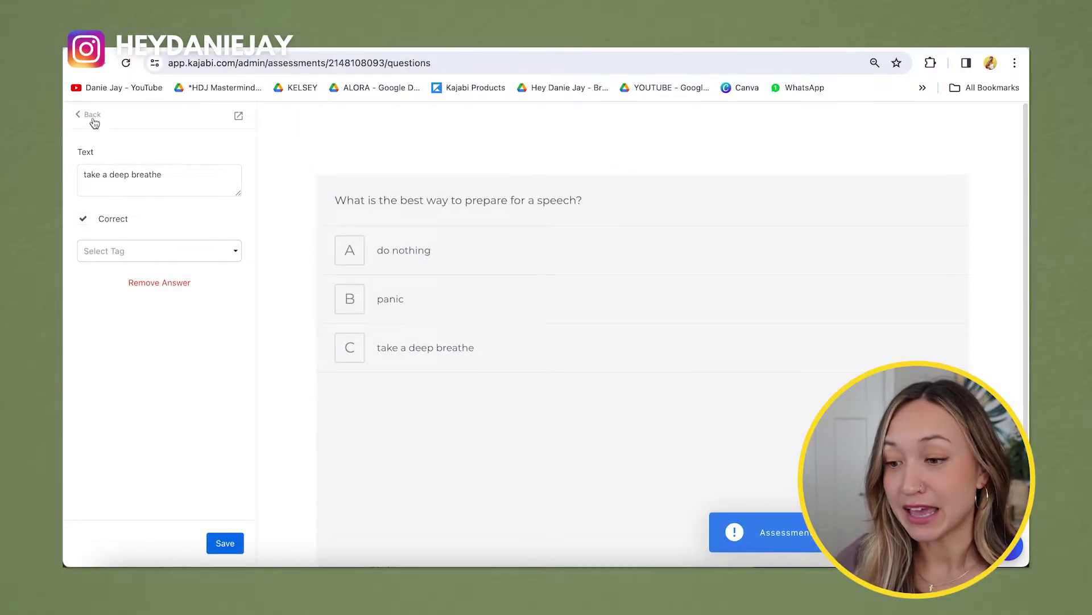
- Save the edited answer and the Public Speaking Quiz 1 assessment
{"action": "left_click", "coordinate": [225, 544]}
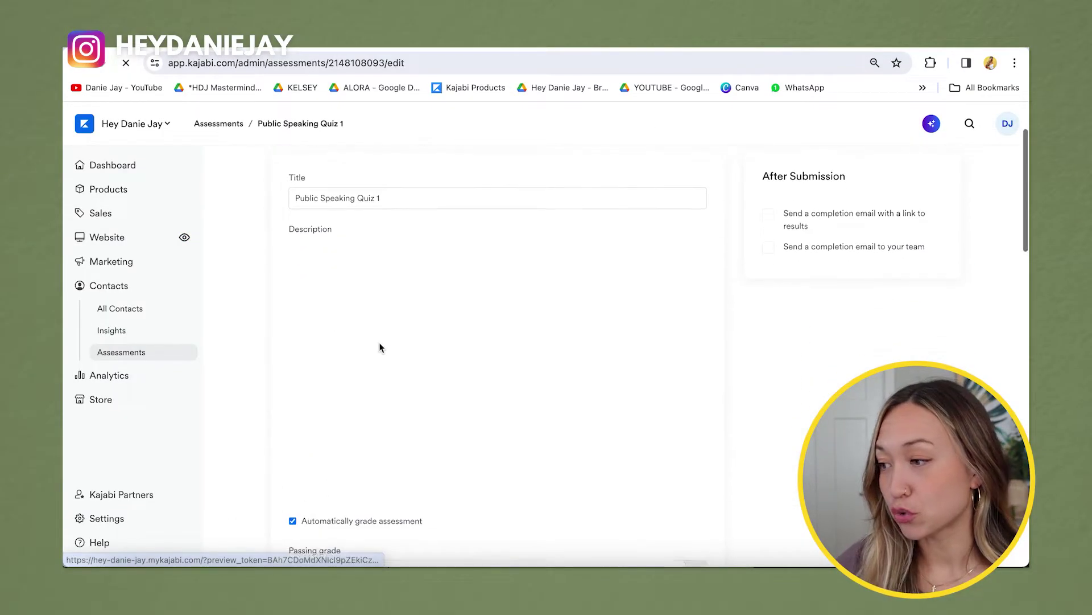
{"action": "left_click", "coordinate": [942, 185]}
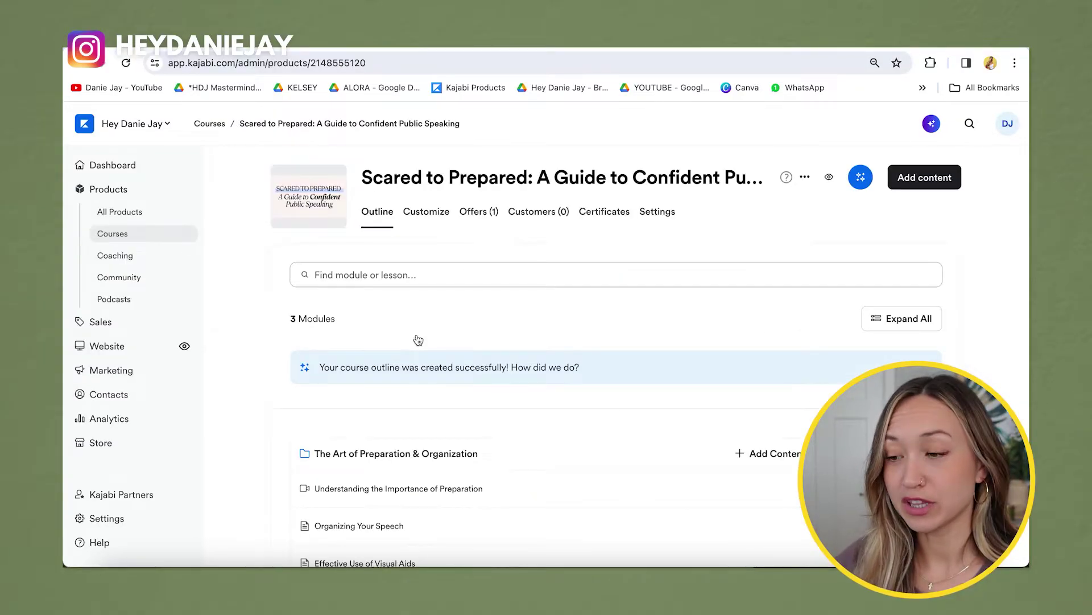
- Attach the Public Speaking Quiz 1 assessment as the media of the Organizing Your Speech lesson and save the lesson
{"action": "scroll", "coordinate": [418, 340], "scroll_direction": "down", "scroll_amount": 3}
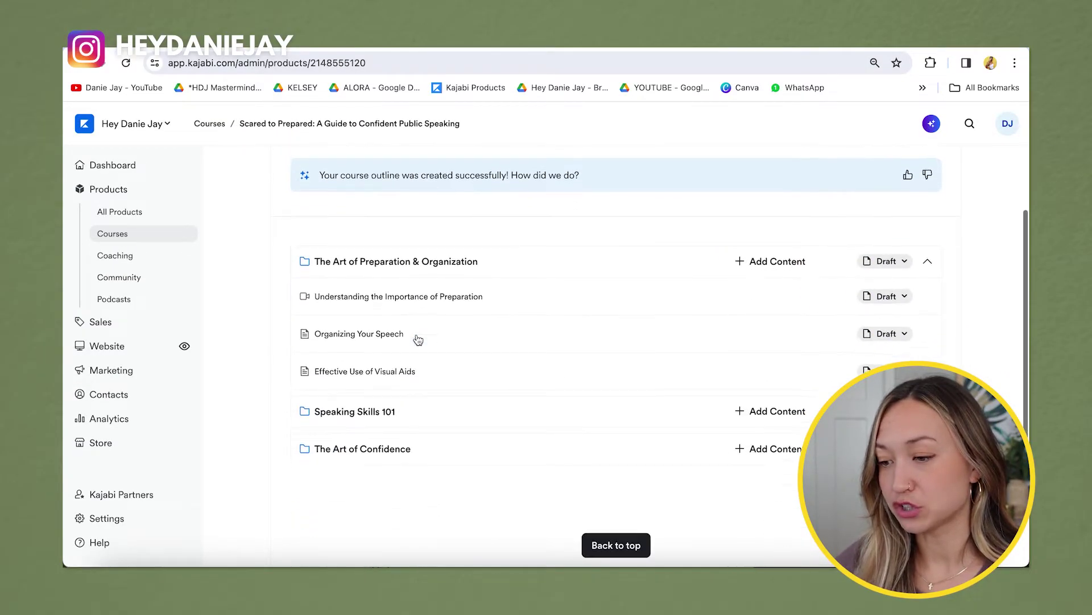
{"action": "left_click", "coordinate": [377, 330]}
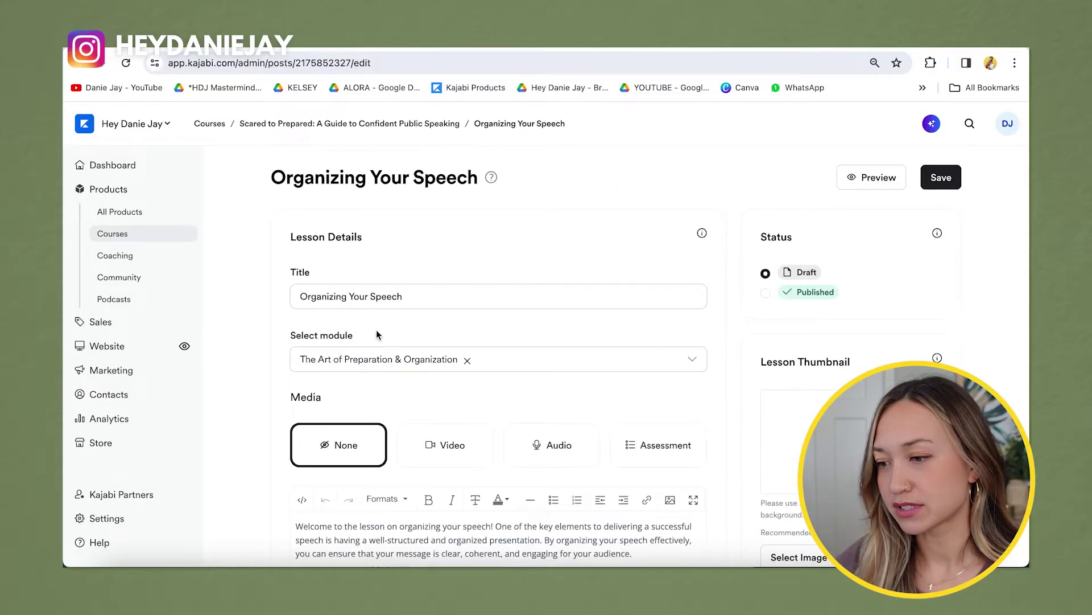
{"action": "scroll", "coordinate": [376, 329], "scroll_direction": "down", "scroll_amount": 3}
{"action": "left_click", "coordinate": [663, 333]}
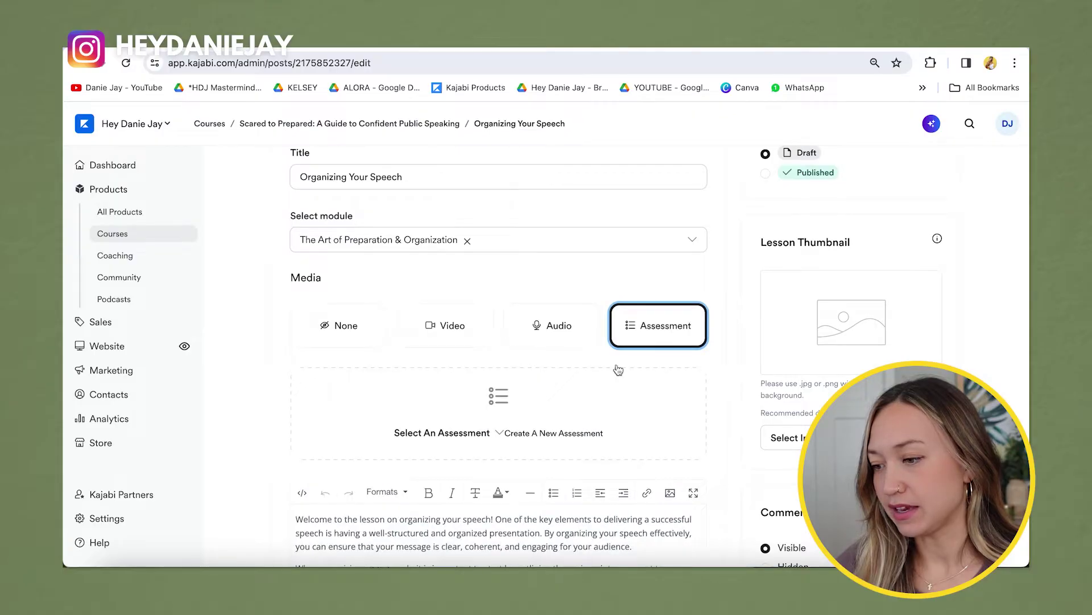
{"action": "left_click", "coordinate": [478, 432]}
{"action": "scroll", "coordinate": [476, 424], "scroll_direction": "down", "scroll_amount": 3}
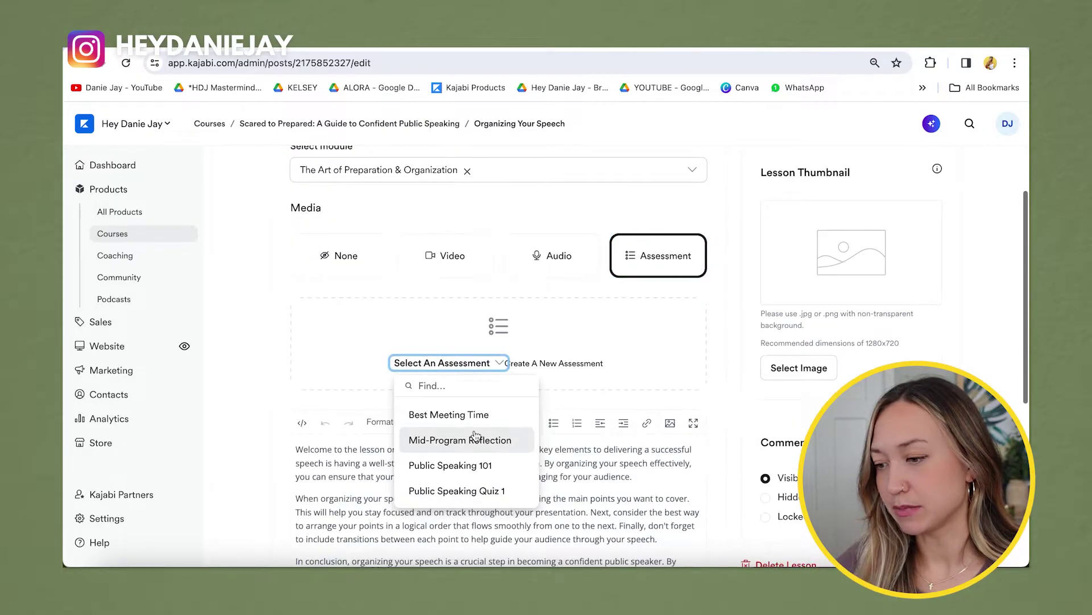
{"action": "left_click", "coordinate": [467, 413]}
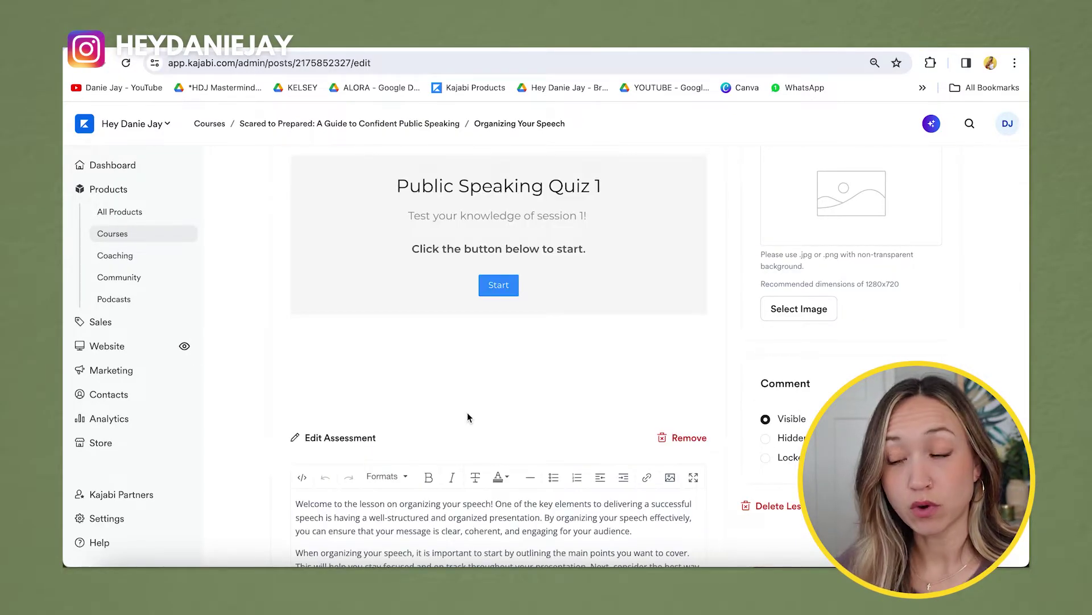
{"action": "scroll", "coordinate": [467, 415], "scroll_direction": "up", "scroll_amount": 3}
{"action": "left_click", "coordinate": [940, 178]}
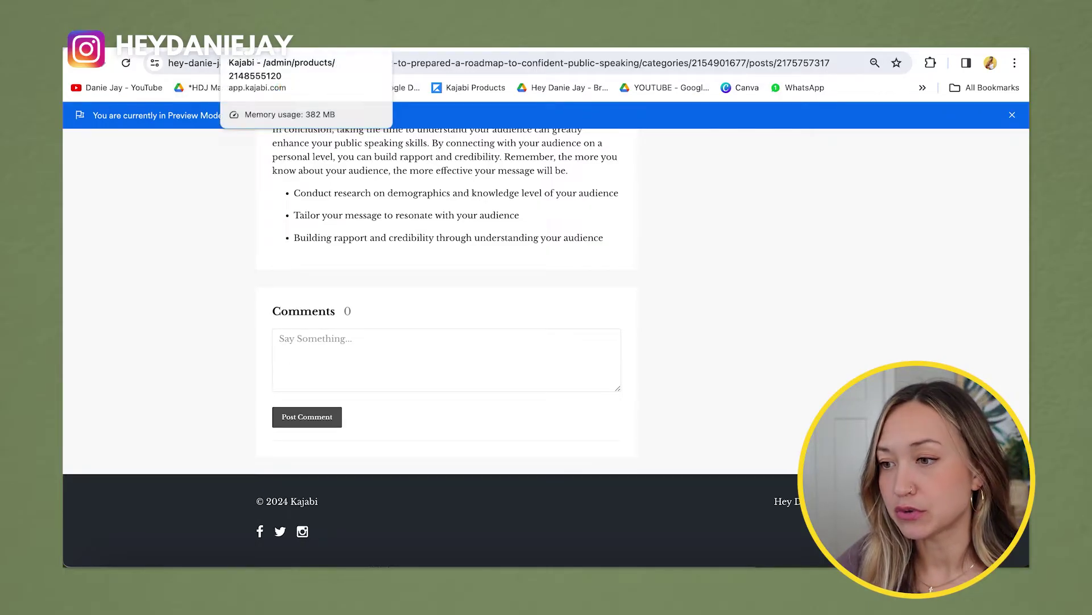
- Review the downloads and automations of the Organizing Your Speech lesson and set its comments to Locked
{"action": "key", "text": "ctrl+Tab"}
{"action": "scroll", "coordinate": [330, 356], "scroll_direction": "down", "scroll_amount": 10}
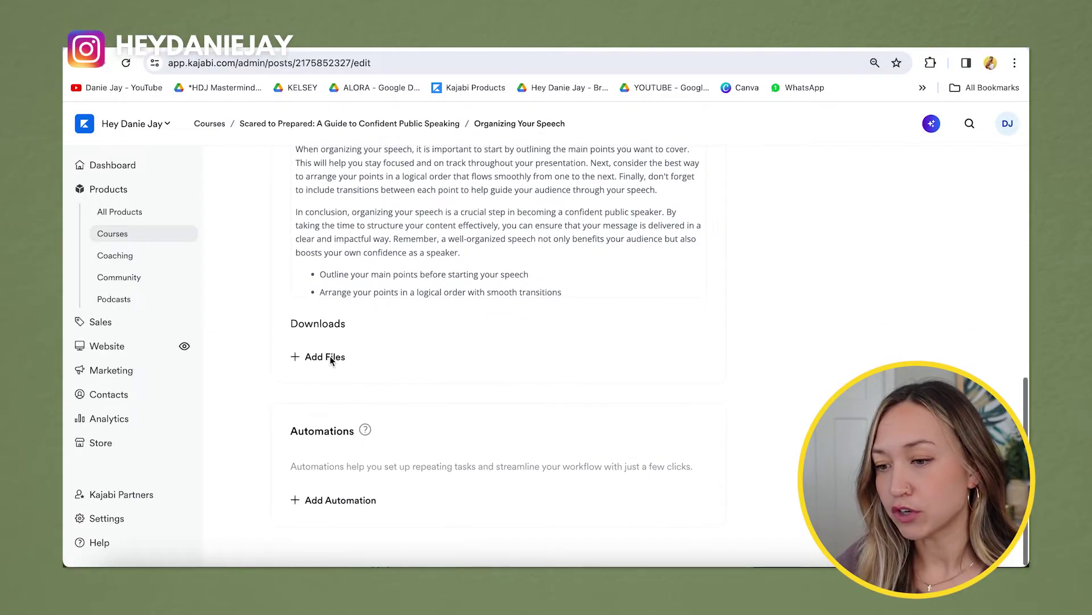
{"action": "scroll", "coordinate": [378, 273], "scroll_direction": "up", "scroll_amount": 10}
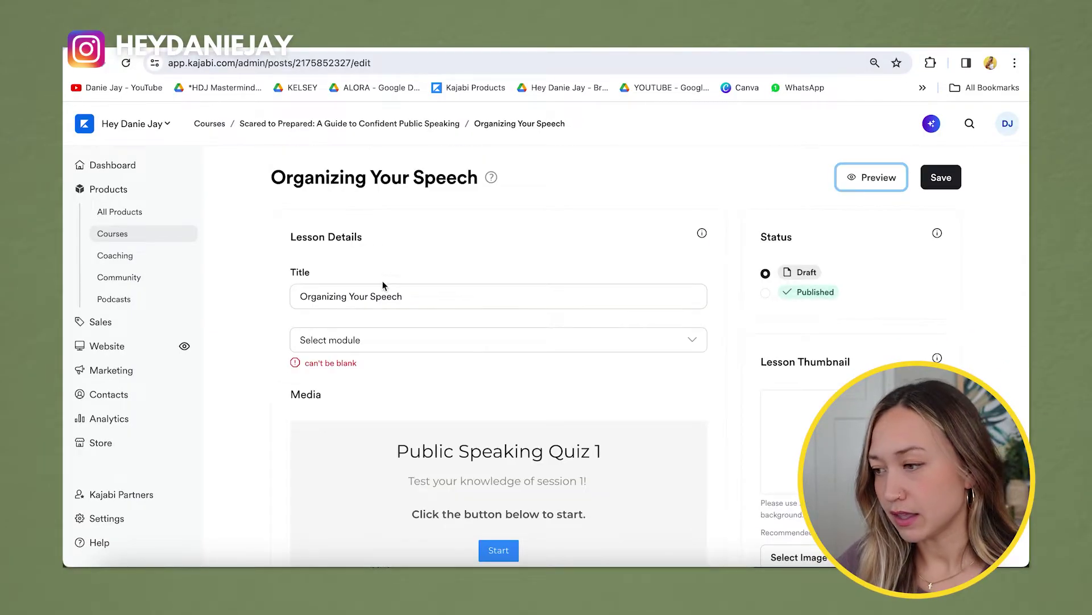
{"action": "scroll", "coordinate": [382, 287], "scroll_direction": "down", "scroll_amount": 10}
{"action": "scroll", "coordinate": [385, 290], "scroll_direction": "down", "scroll_amount": 3}
{"action": "scroll", "coordinate": [827, 312], "scroll_direction": "up", "scroll_amount": 5}
{"action": "scroll", "coordinate": [828, 309], "scroll_direction": "up", "scroll_amount": 1}
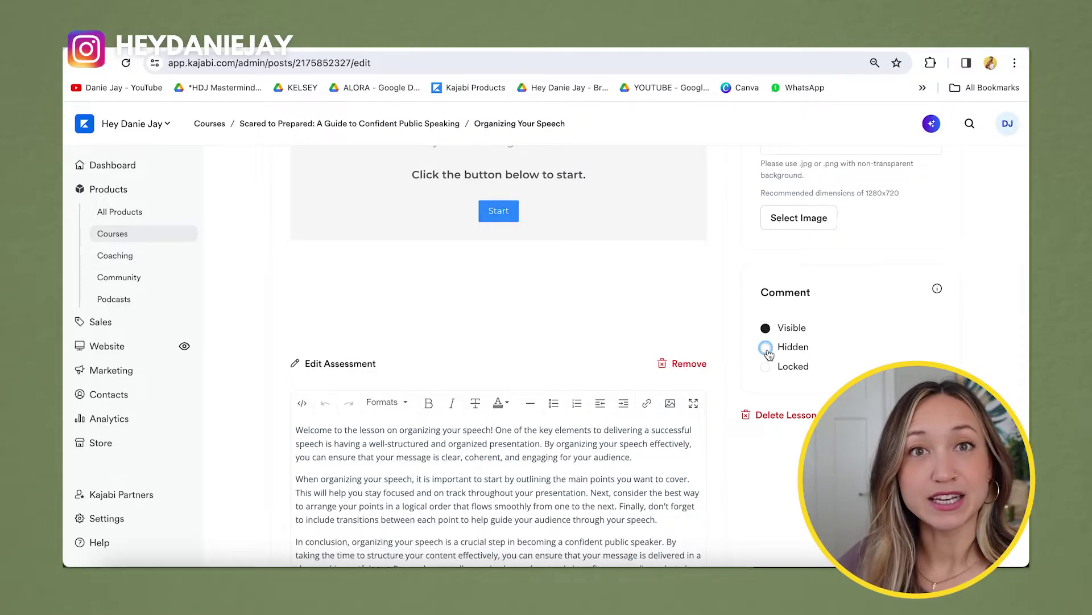
{"action": "left_click", "coordinate": [768, 367]}
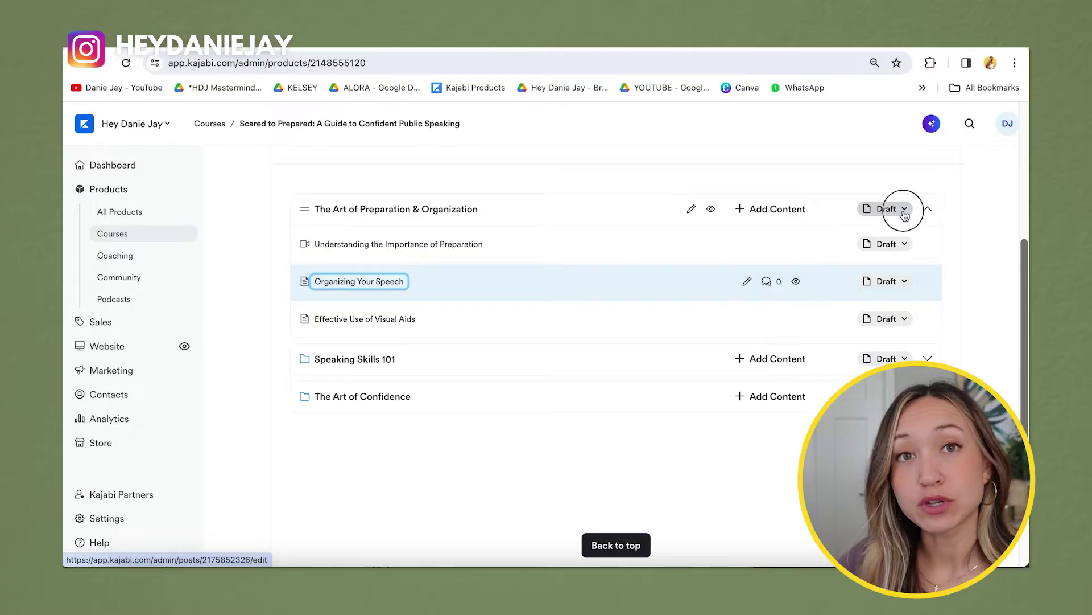
- Set the module The Art of Preparation & Organization to drip 7 days after enrollment
{"action": "left_click", "coordinate": [904, 208]}
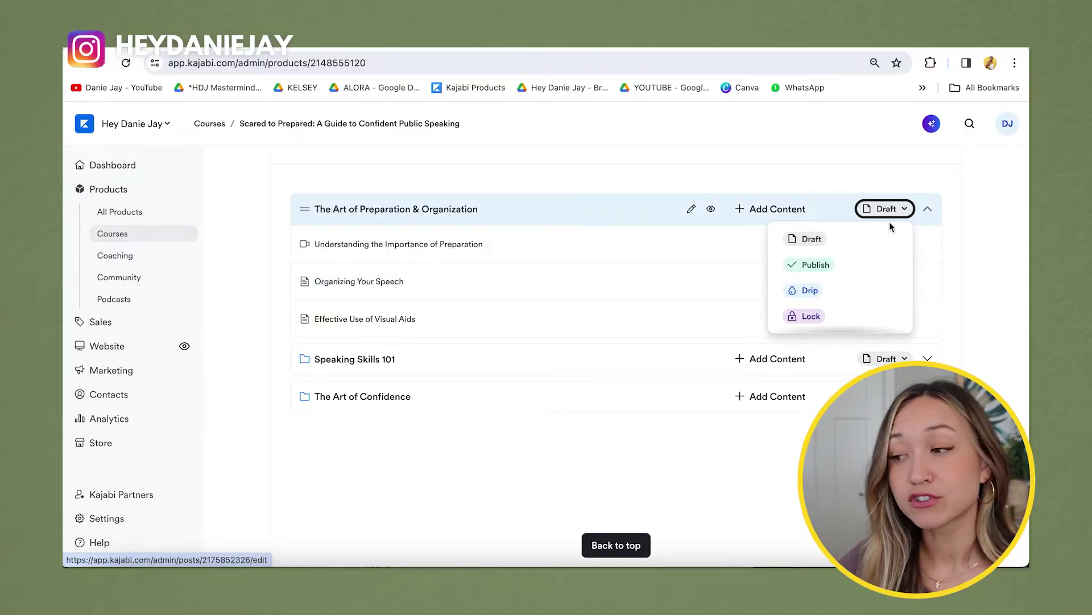
{"action": "left_click", "coordinate": [820, 291]}
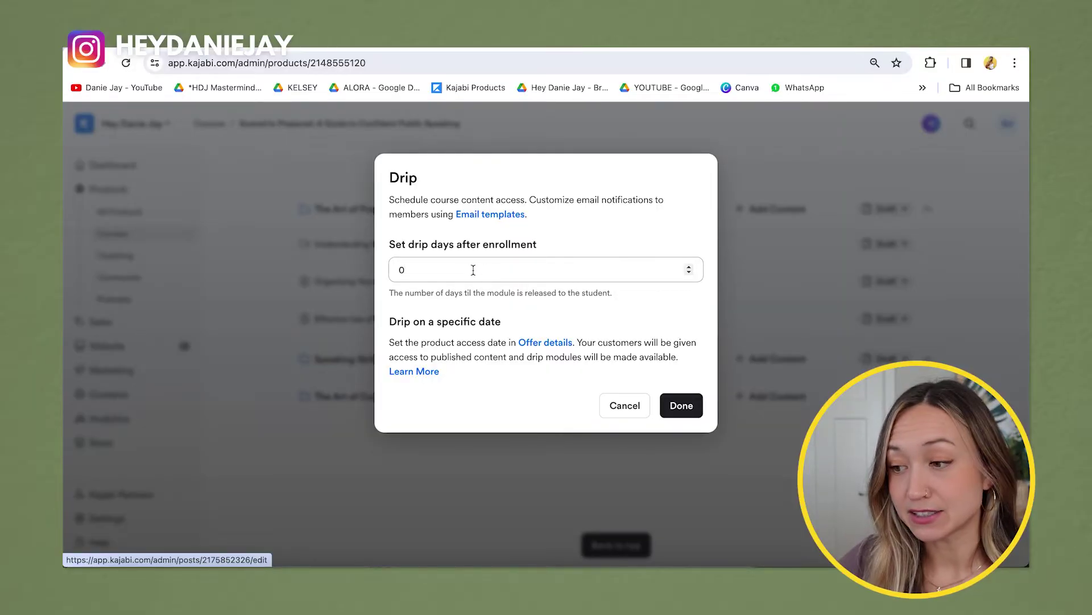
{"action": "double_click", "coordinate": [406, 270]}
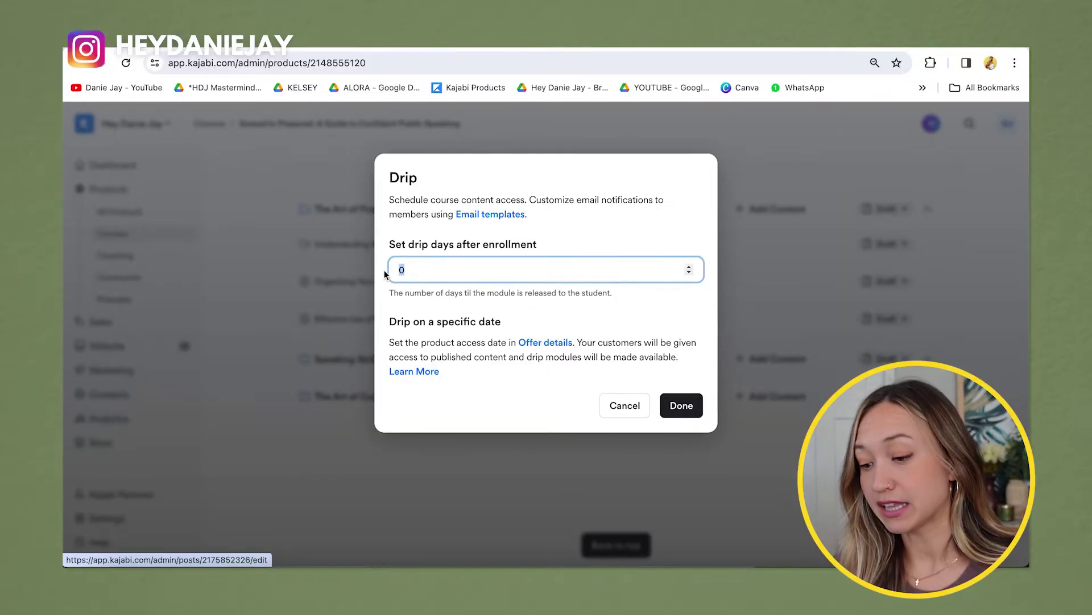
{"action": "type", "text": "7"}
{"action": "left_click", "coordinate": [448, 296]}
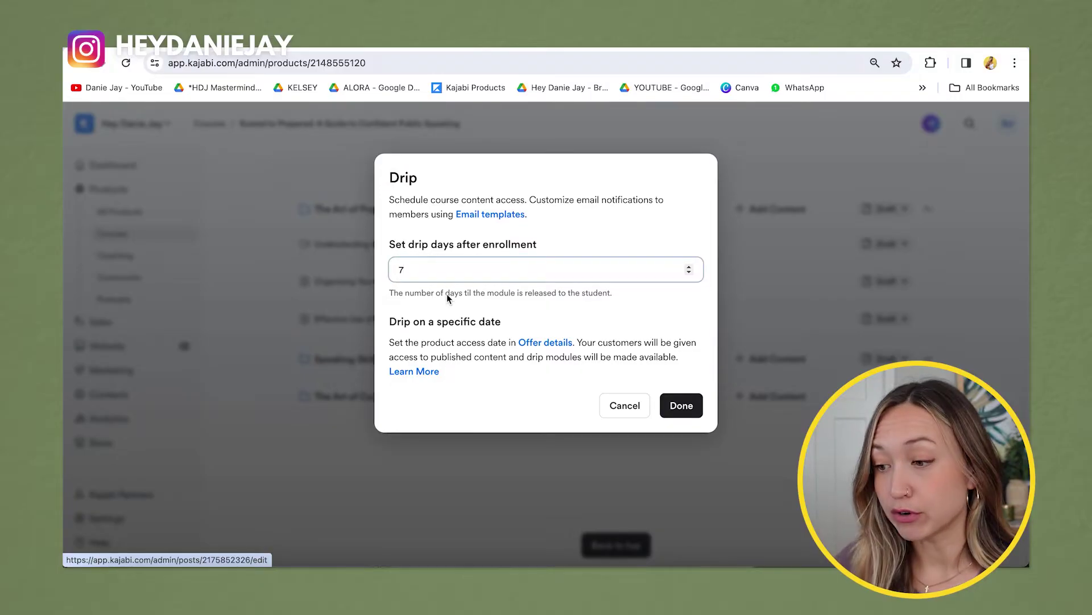
{"action": "left_click", "coordinate": [419, 266]}
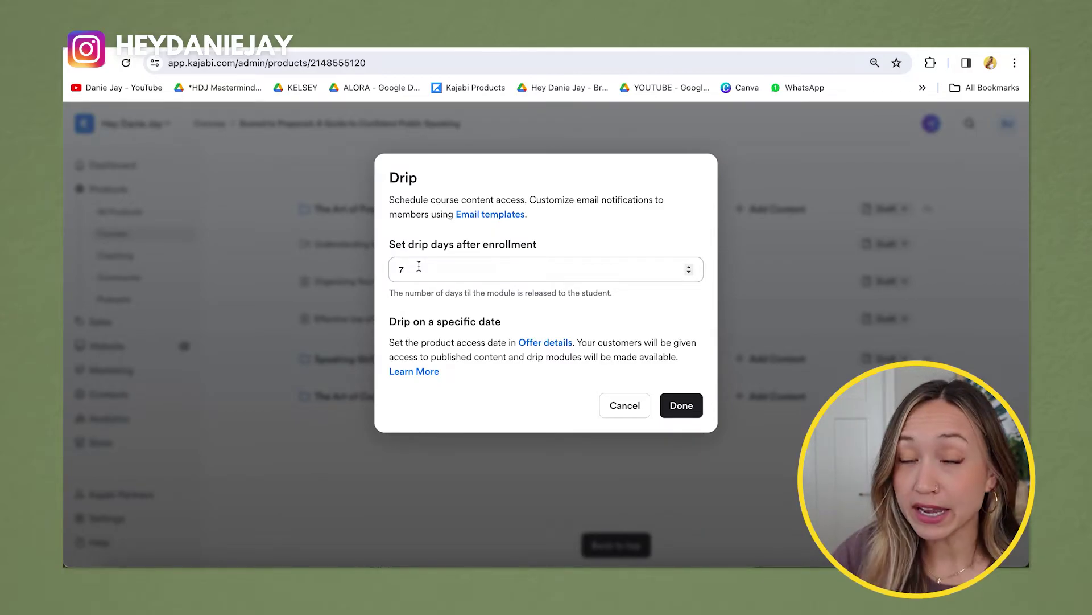
- In the course's offer, turn on access beginning at a specific date and advance the date calendar to the next month
{"action": "left_click", "coordinate": [547, 343]}
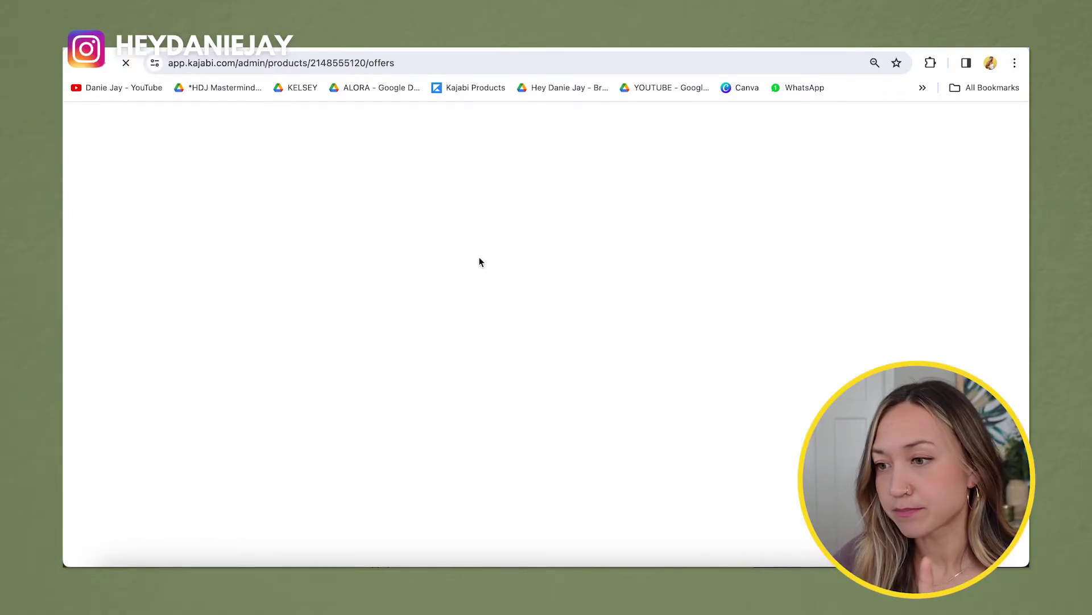
{"action": "left_click", "coordinate": [415, 337]}
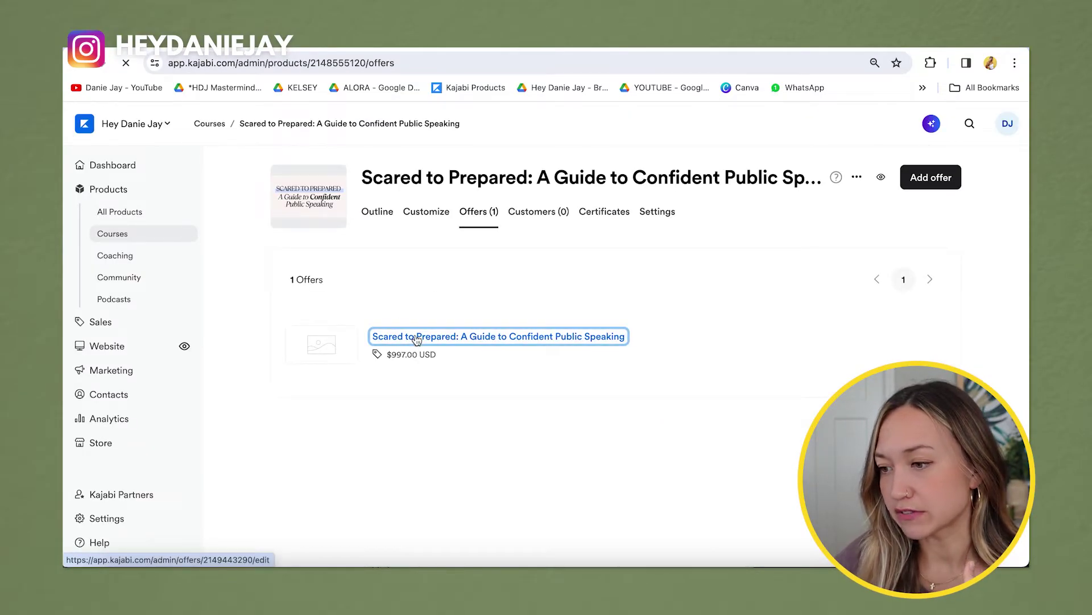
{"action": "scroll", "coordinate": [415, 341], "scroll_direction": "down", "scroll_amount": 5}
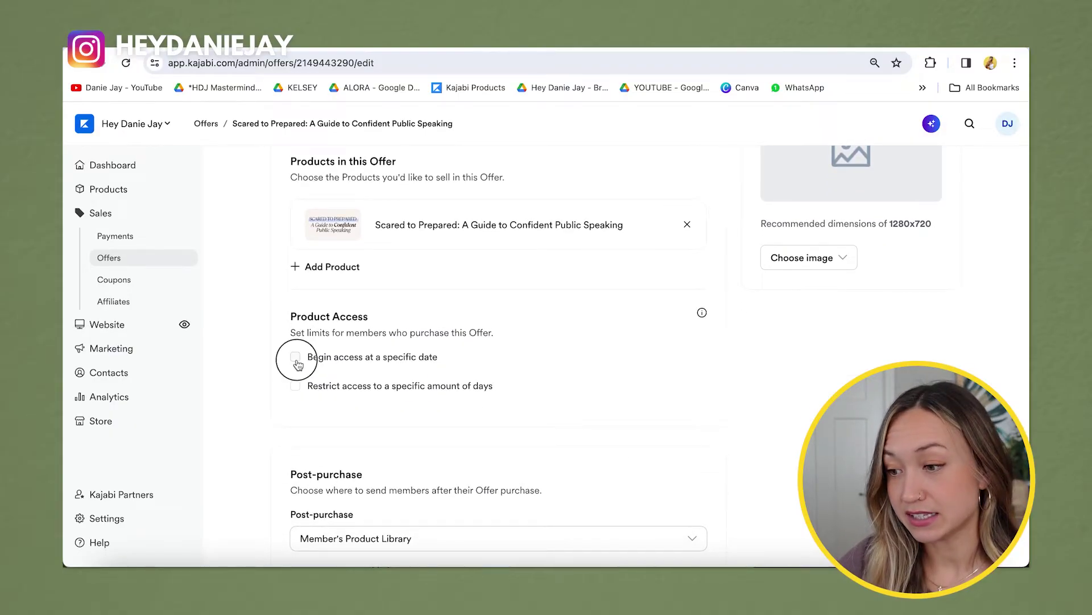
{"action": "left_click", "coordinate": [296, 356]}
{"action": "scroll", "coordinate": [298, 365], "scroll_direction": "down", "scroll_amount": 1}
{"action": "left_click", "coordinate": [404, 369]}
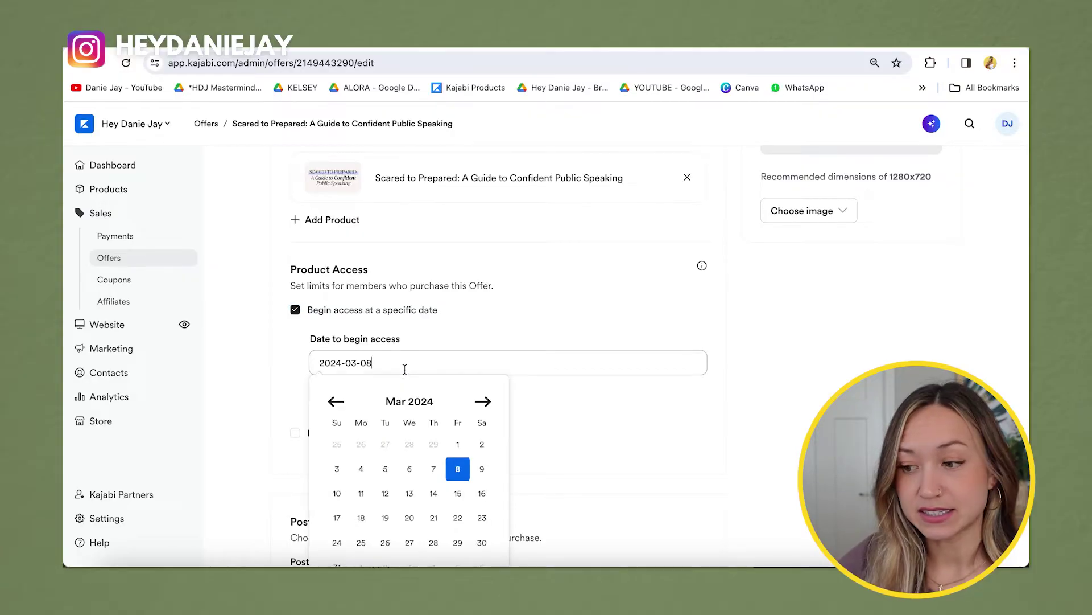
{"action": "scroll", "coordinate": [416, 370], "scroll_direction": "down", "scroll_amount": 1}
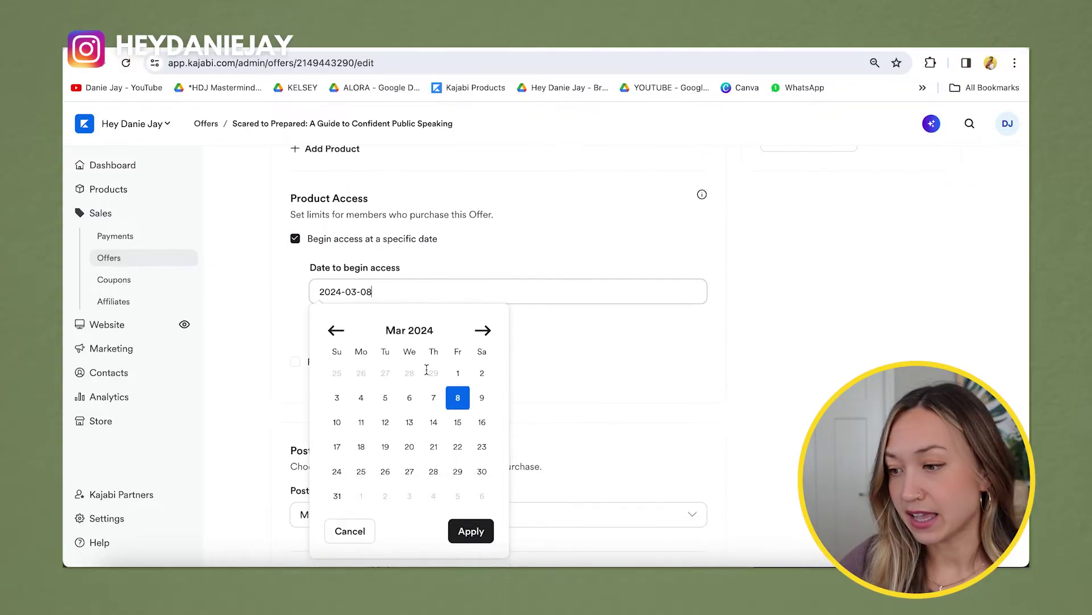
{"action": "left_click", "coordinate": [483, 330]}
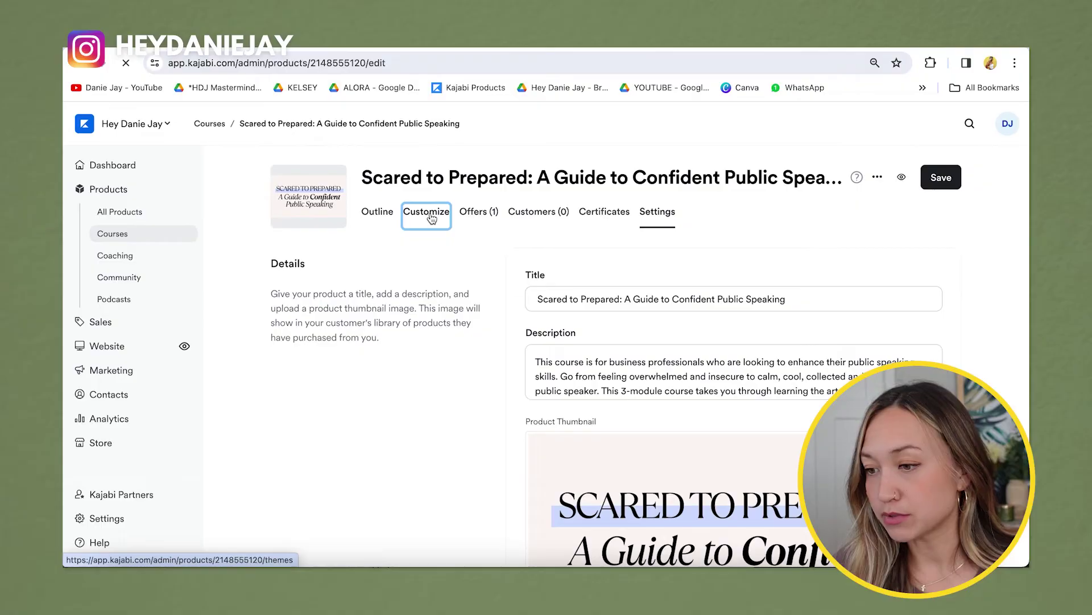
- Open the course's active Premier Product 7.4.1 template for customization and look over the page
{"action": "left_click", "coordinate": [426, 211]}
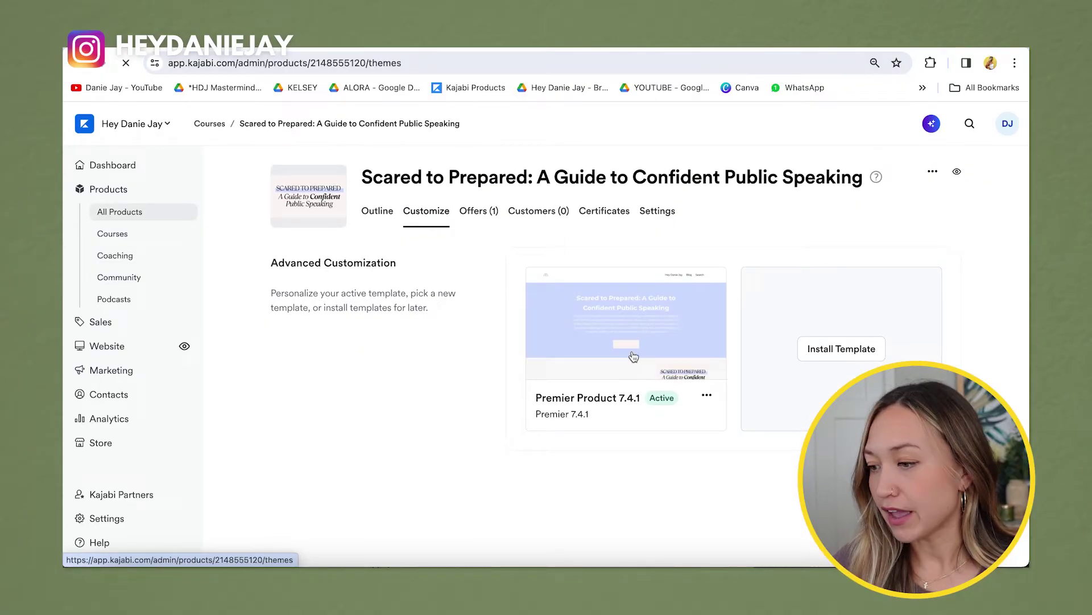
{"action": "mouse_move", "coordinate": [633, 350]}
{"action": "left_click", "coordinate": [633, 324]}
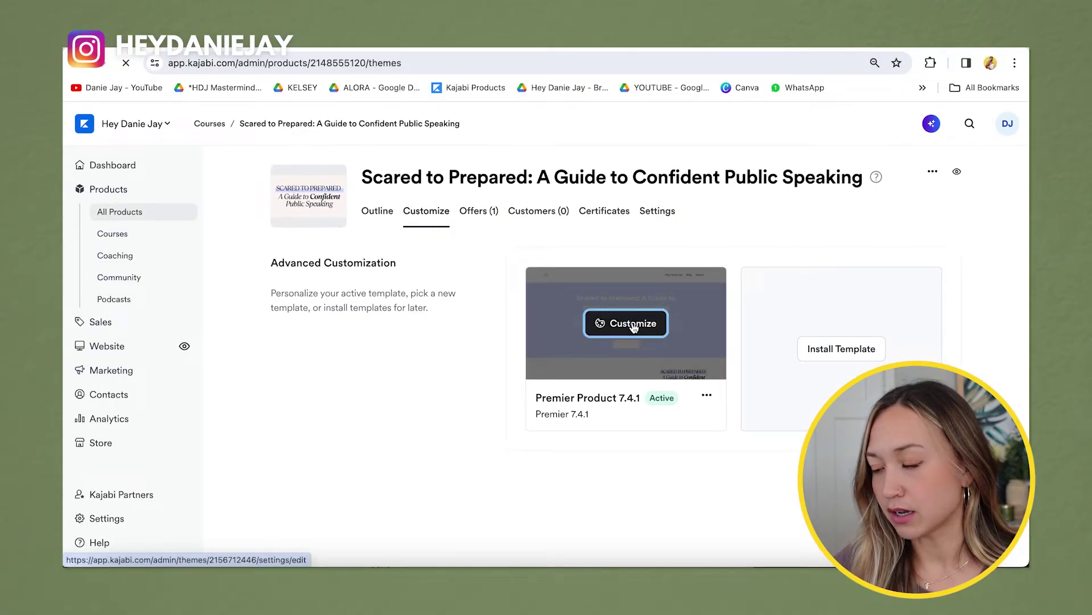
{"action": "scroll", "coordinate": [495, 310], "scroll_direction": "down", "scroll_amount": 4}
{"action": "scroll", "coordinate": [495, 310], "scroll_direction": "up", "scroll_amount": 4}
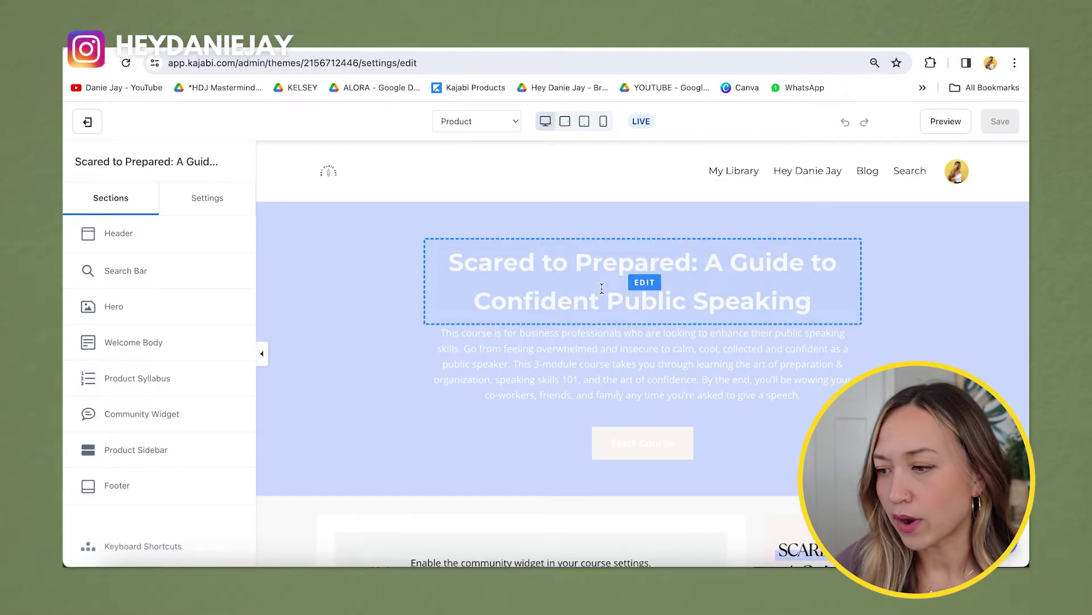
- Examine the product info block, the hero section's appearance options and the theme settings
{"action": "left_click", "coordinate": [600, 289]}
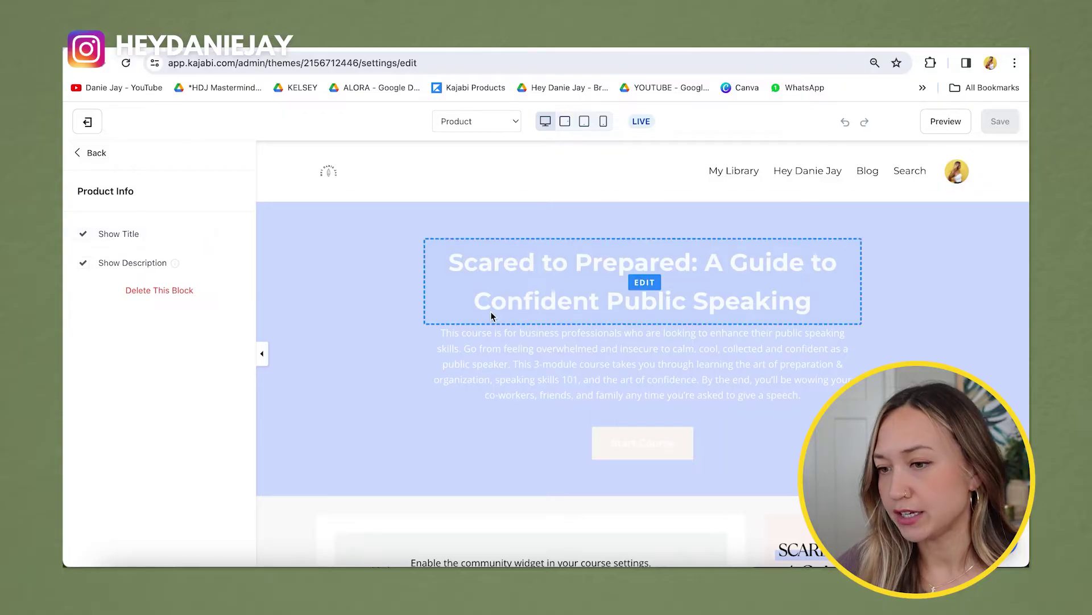
{"action": "left_click", "coordinate": [99, 157]}
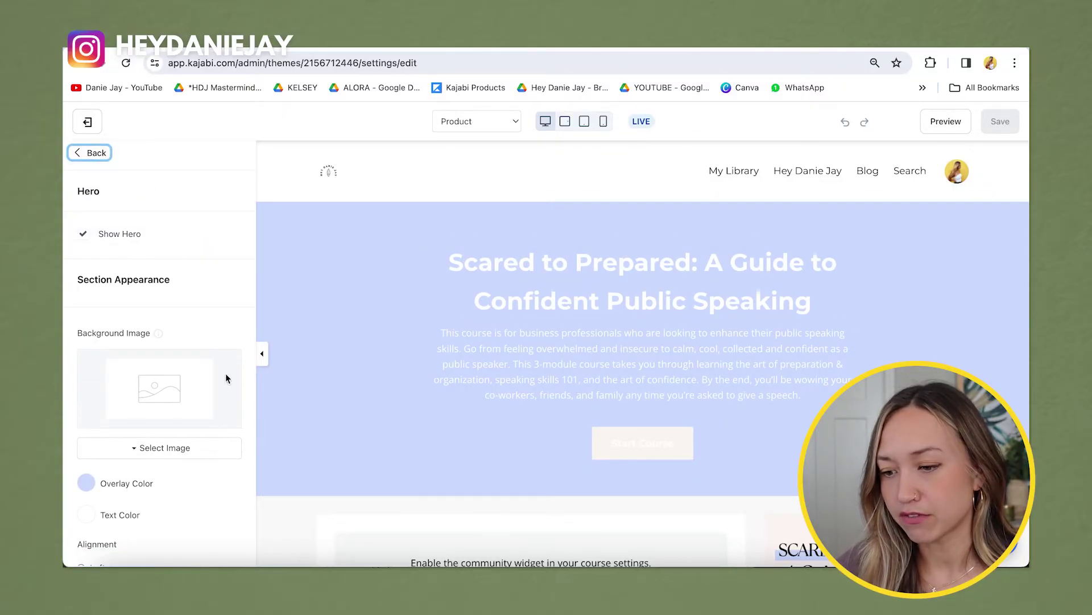
{"action": "scroll", "coordinate": [182, 425], "scroll_direction": "down", "scroll_amount": 5}
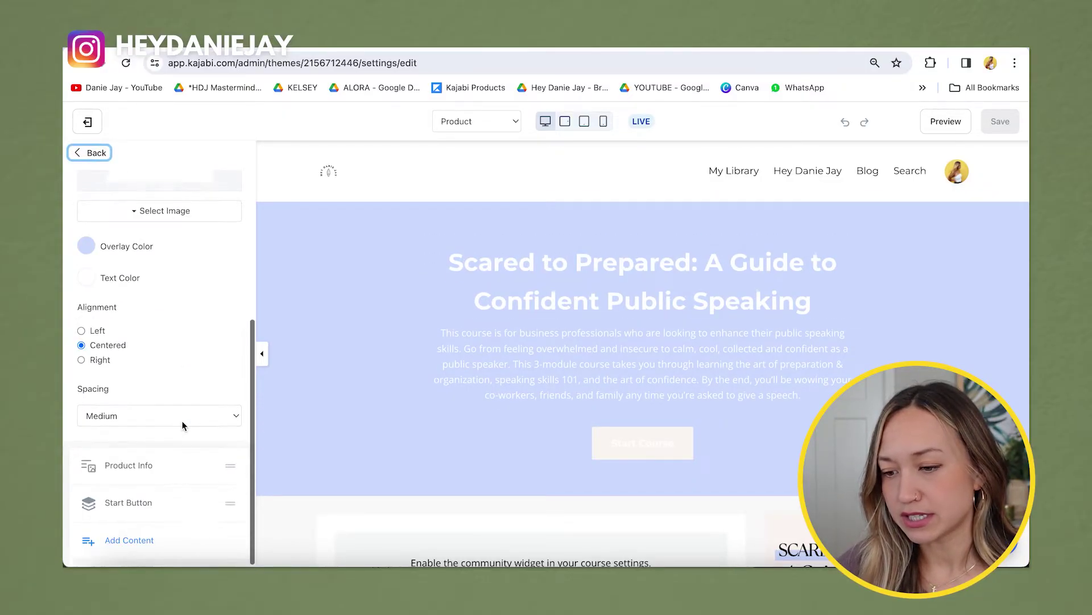
{"action": "scroll", "coordinate": [183, 424], "scroll_direction": "up", "scroll_amount": 5}
{"action": "left_click", "coordinate": [90, 152]}
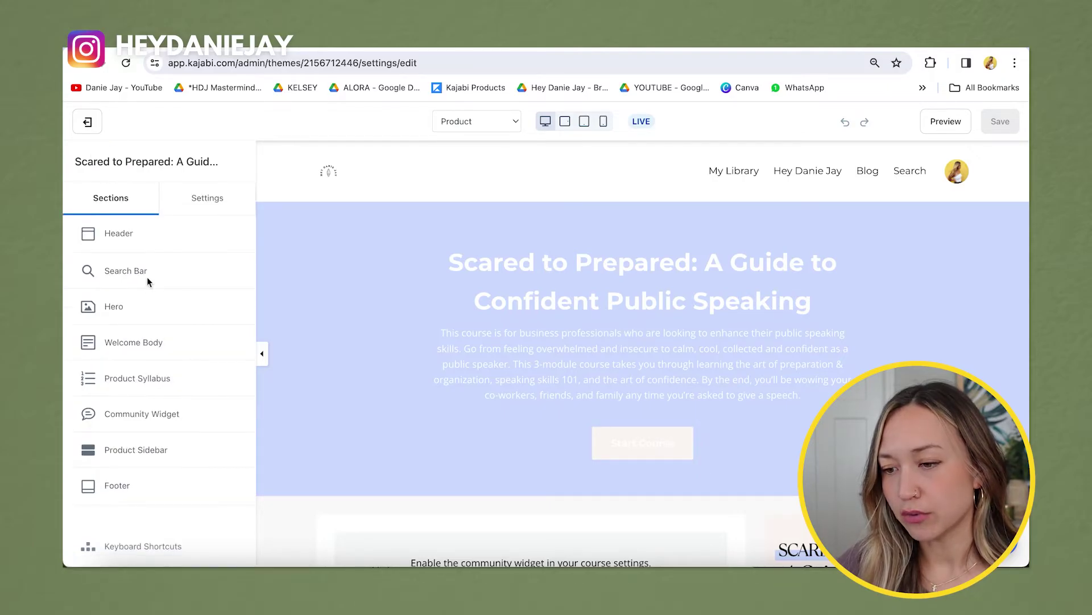
{"action": "left_click", "coordinate": [206, 203]}
{"action": "left_click", "coordinate": [126, 212]}
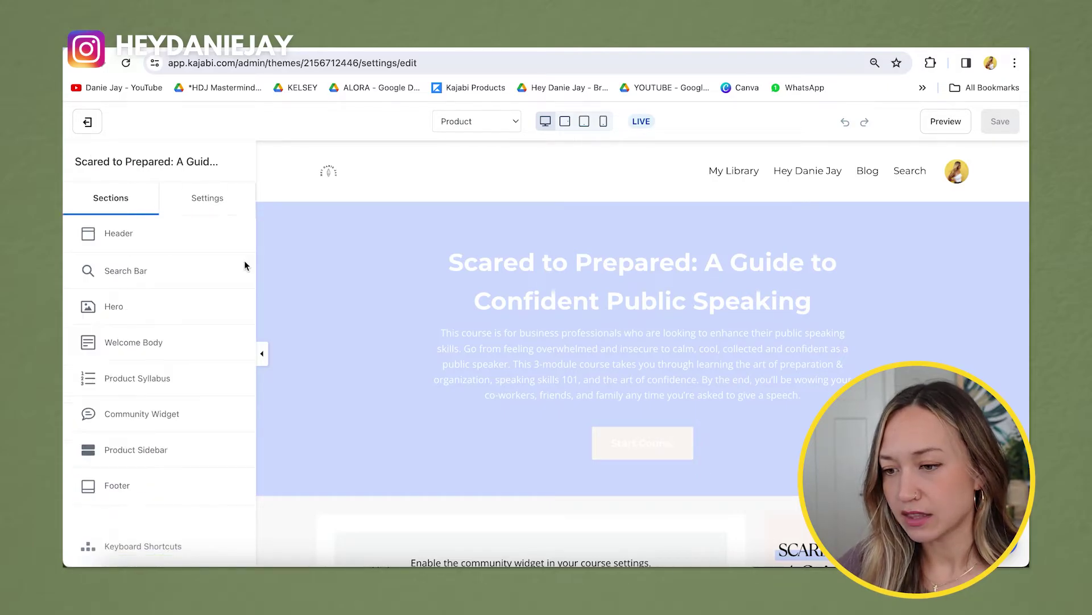
- Set the text color of the course page's hero section to black
{"action": "left_click", "coordinate": [376, 309]}
{"action": "scroll", "coordinate": [142, 285], "scroll_direction": "down", "scroll_amount": 2}
{"action": "scroll", "coordinate": [139, 315], "scroll_direction": "down", "scroll_amount": 2}
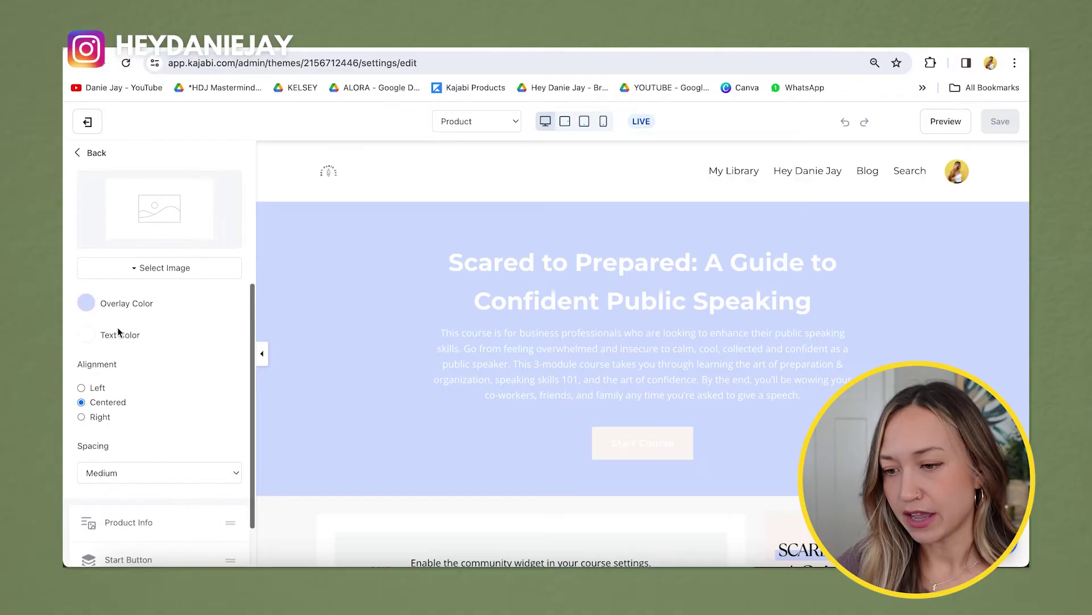
{"action": "left_click", "coordinate": [85, 335]}
{"action": "left_click_drag", "start_coordinate": [112, 417], "coordinate": [91, 440]}
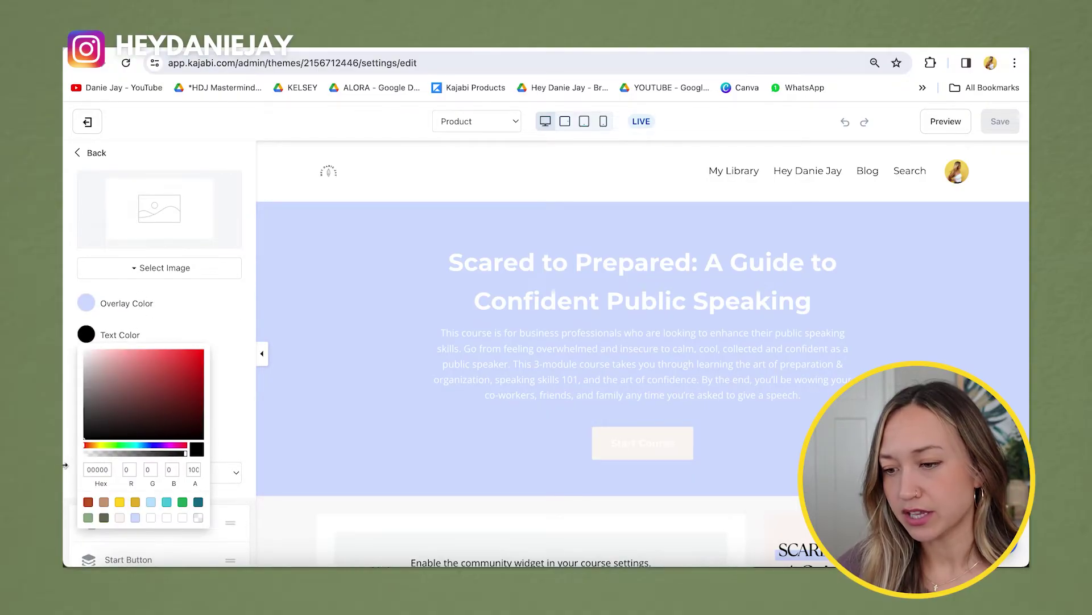
{"action": "left_click", "coordinate": [208, 314]}
- Set the text color of the hero section's start button to black
{"action": "scroll", "coordinate": [209, 381], "scroll_direction": "down", "scroll_amount": 2}
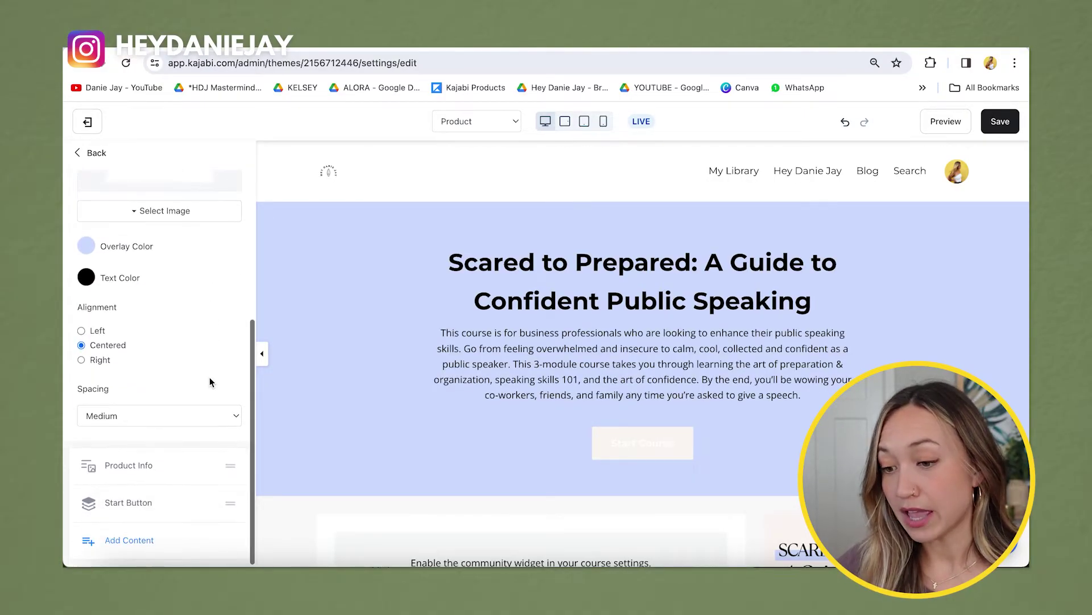
{"action": "left_click", "coordinate": [626, 448]}
{"action": "scroll", "coordinate": [171, 405], "scroll_direction": "down", "scroll_amount": 2}
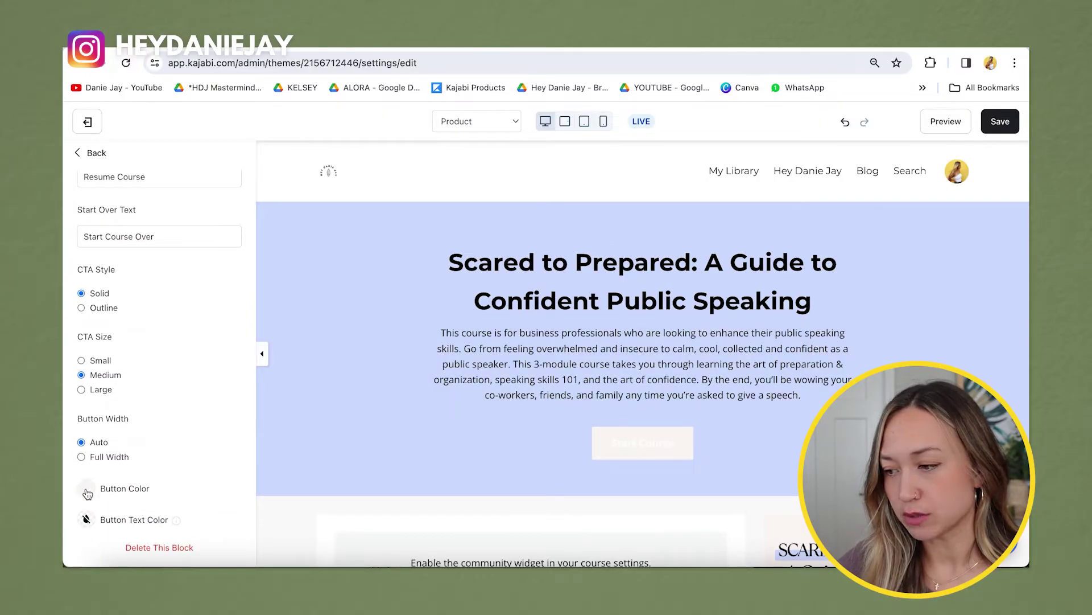
{"action": "left_click", "coordinate": [86, 519]}
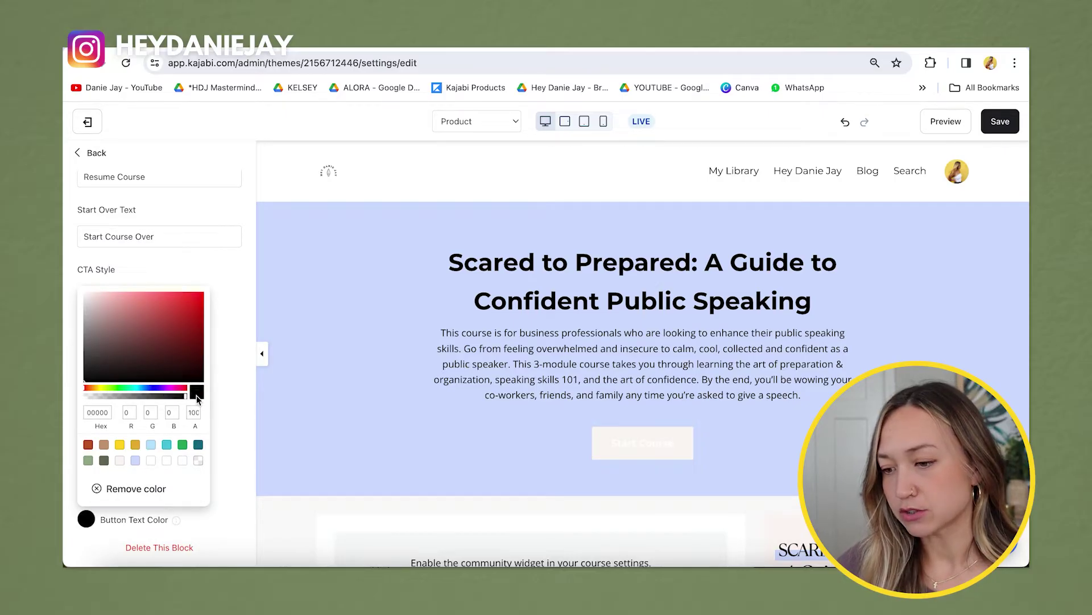
{"action": "left_click", "coordinate": [239, 354]}
{"action": "scroll", "coordinate": [410, 427], "scroll_direction": "down", "scroll_amount": 3}
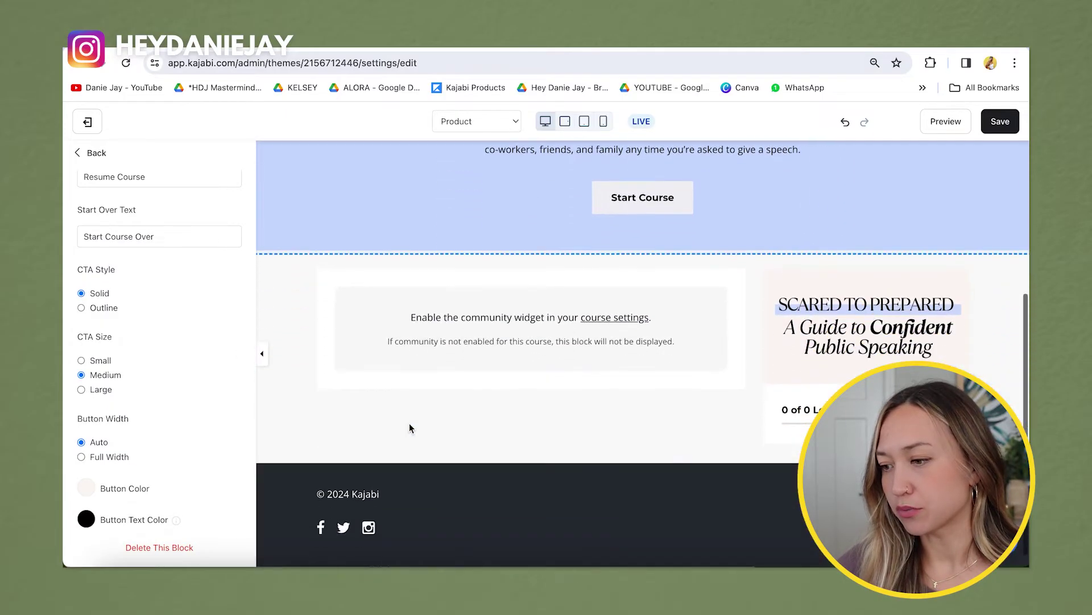
{"action": "scroll", "coordinate": [147, 392], "scroll_direction": "up", "scroll_amount": 3}
{"action": "left_click", "coordinate": [98, 154]}
{"action": "left_click", "coordinate": [98, 153]}
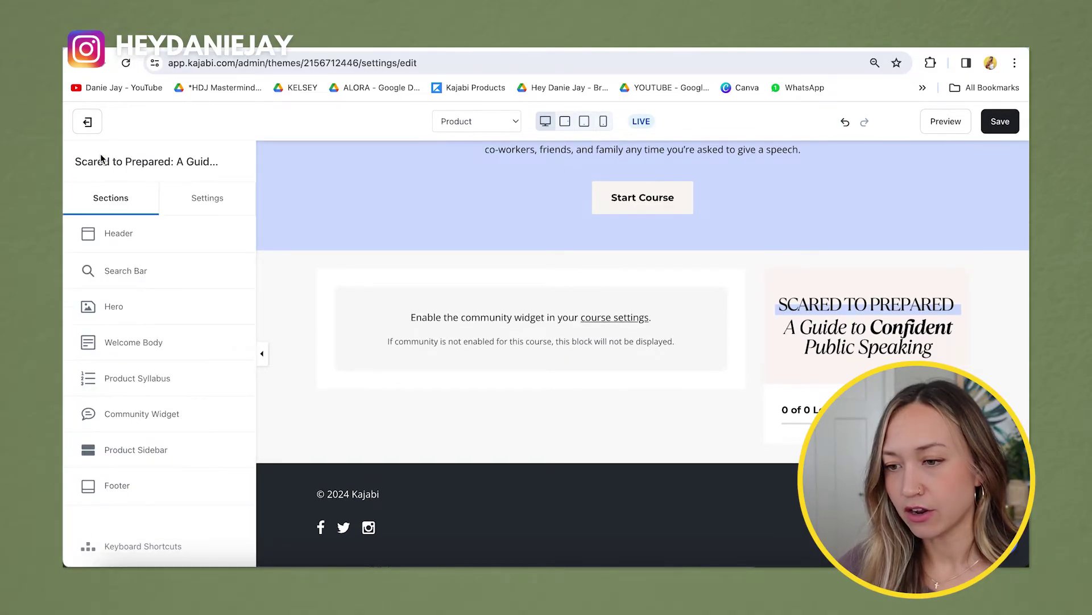
- In the theme's typography settings, set the light font color to a medium grey
{"action": "left_click", "coordinate": [206, 210]}
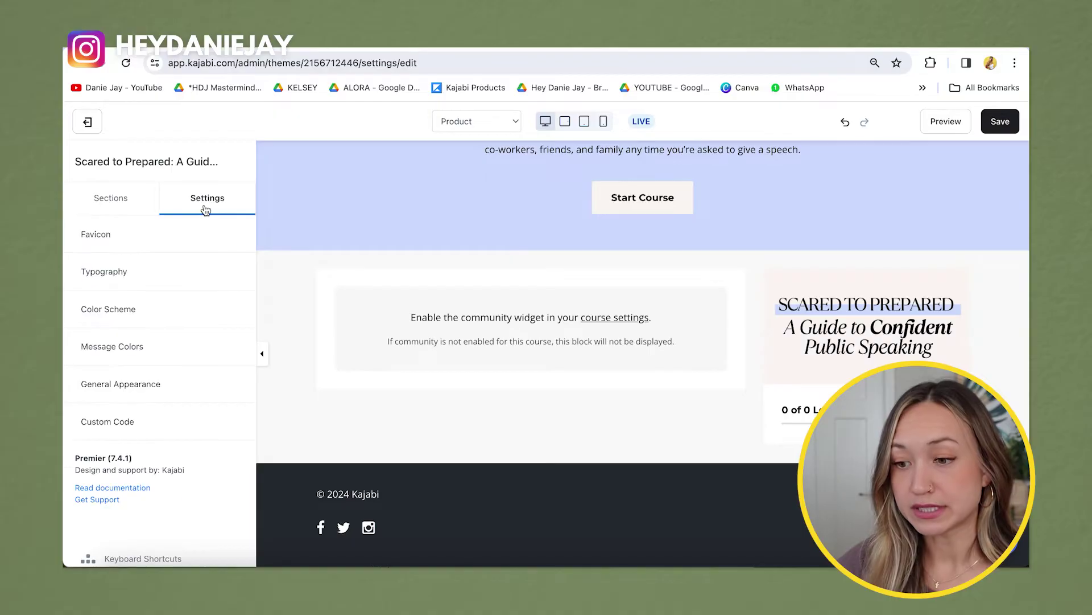
{"action": "left_click", "coordinate": [105, 276]}
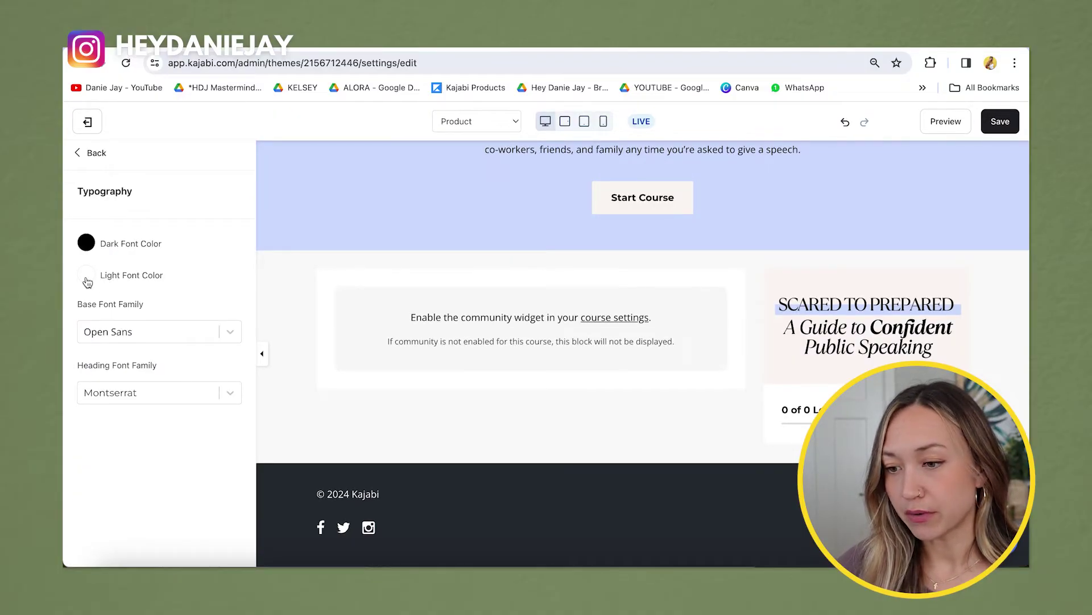
{"action": "left_click", "coordinate": [87, 279]}
{"action": "mouse_move", "coordinate": [115, 361]}
{"action": "left_mouse_down"}
{"action": "mouse_move", "coordinate": [110, 349]}
{"action": "mouse_move", "coordinate": [94, 357]}
{"action": "mouse_move", "coordinate": [89, 331]}
{"action": "left_mouse_up"}
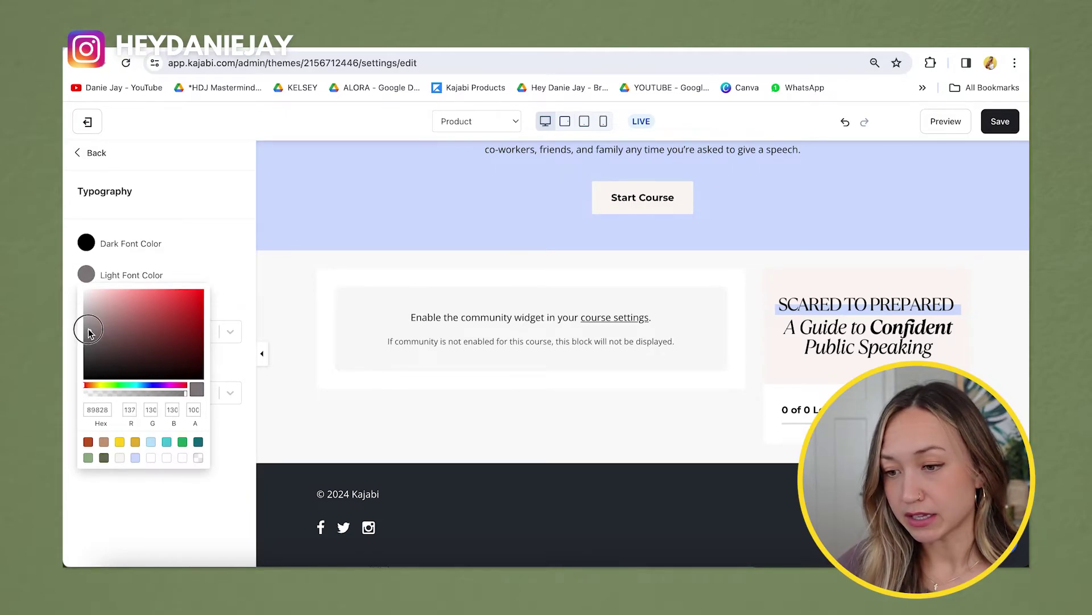
{"action": "left_click", "coordinate": [177, 263]}
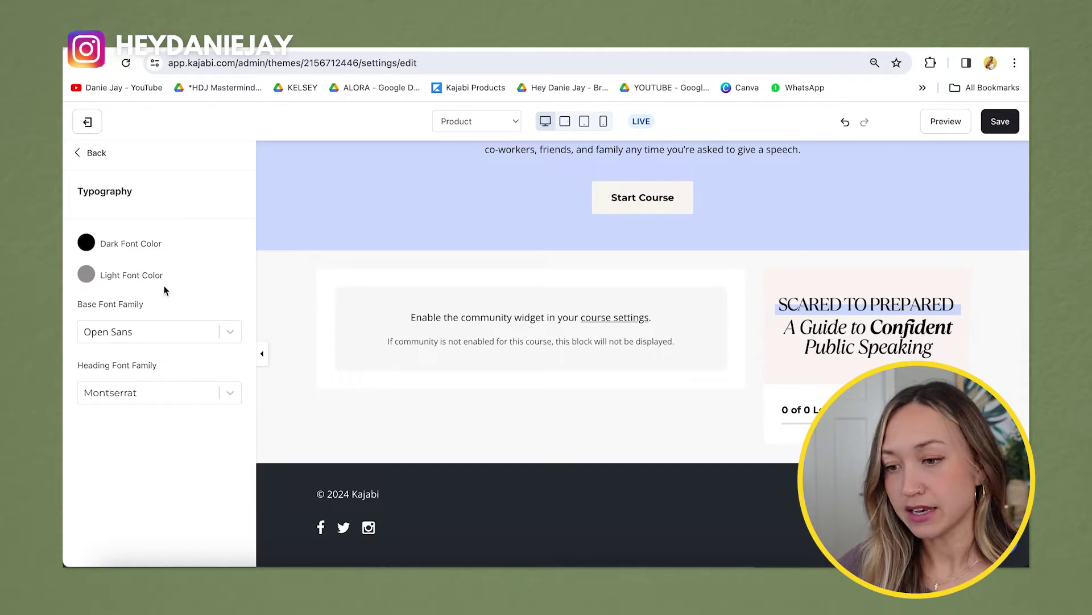
- Set the theme's base font family to Playfair Display
{"action": "left_click", "coordinate": [174, 339]}
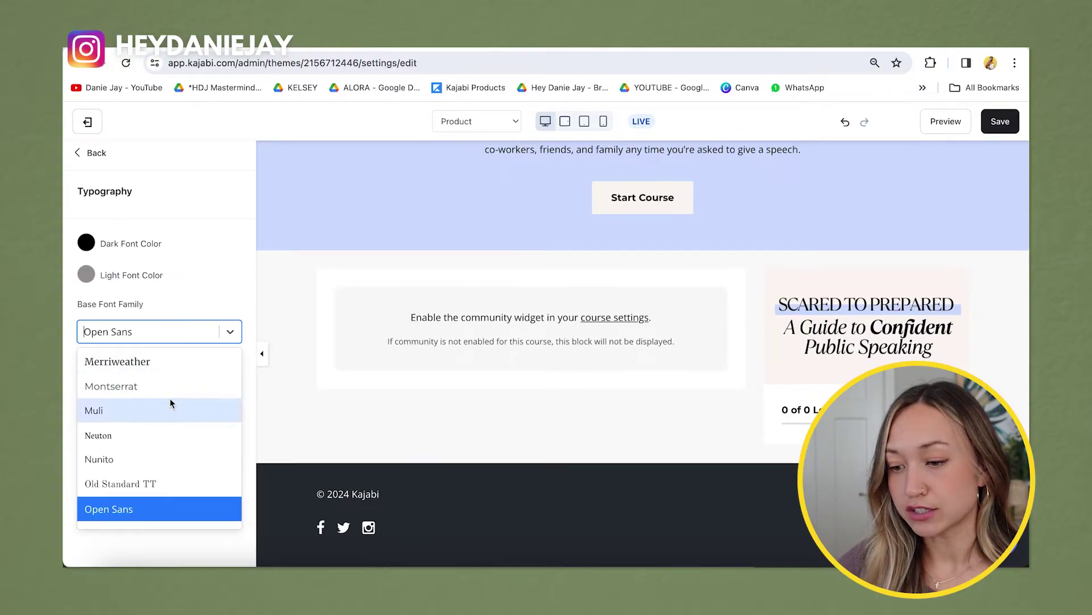
{"action": "scroll", "coordinate": [169, 398], "scroll_direction": "down", "scroll_amount": 3}
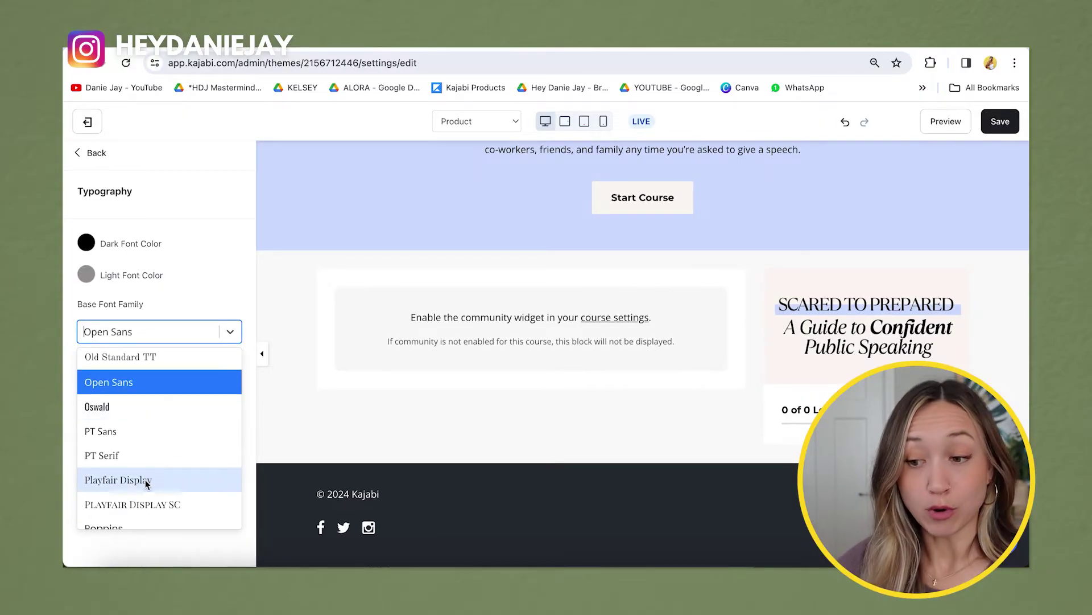
{"action": "left_click", "coordinate": [147, 480]}
- Set both the heading and base font families to Libre Baskerville, and save the course page design
{"action": "left_click", "coordinate": [183, 399]}
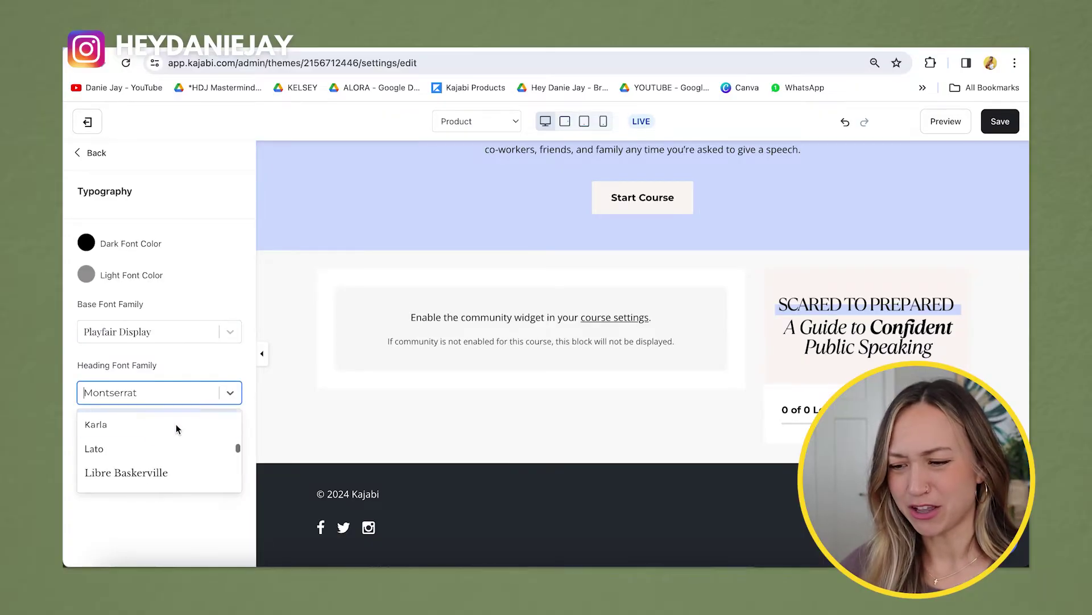
{"action": "left_click", "coordinate": [155, 466]}
{"action": "left_click", "coordinate": [162, 333]}
{"action": "scroll", "coordinate": [162, 392], "scroll_direction": "up", "scroll_amount": 10}
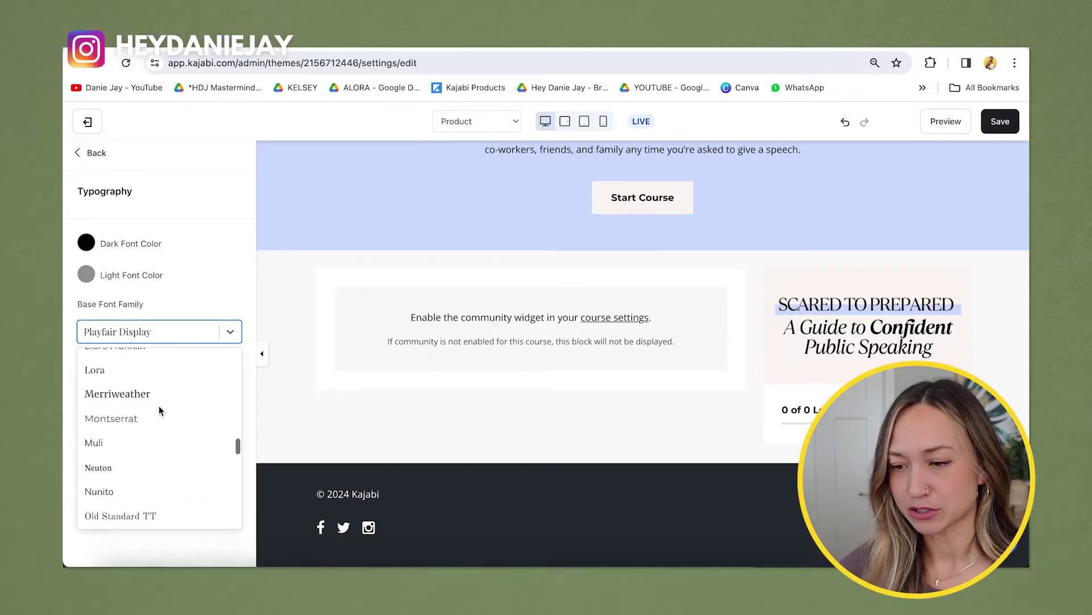
{"action": "type", "text": "li"}
{"action": "left_click", "coordinate": [135, 388]}
{"action": "left_click", "coordinate": [1001, 126]}
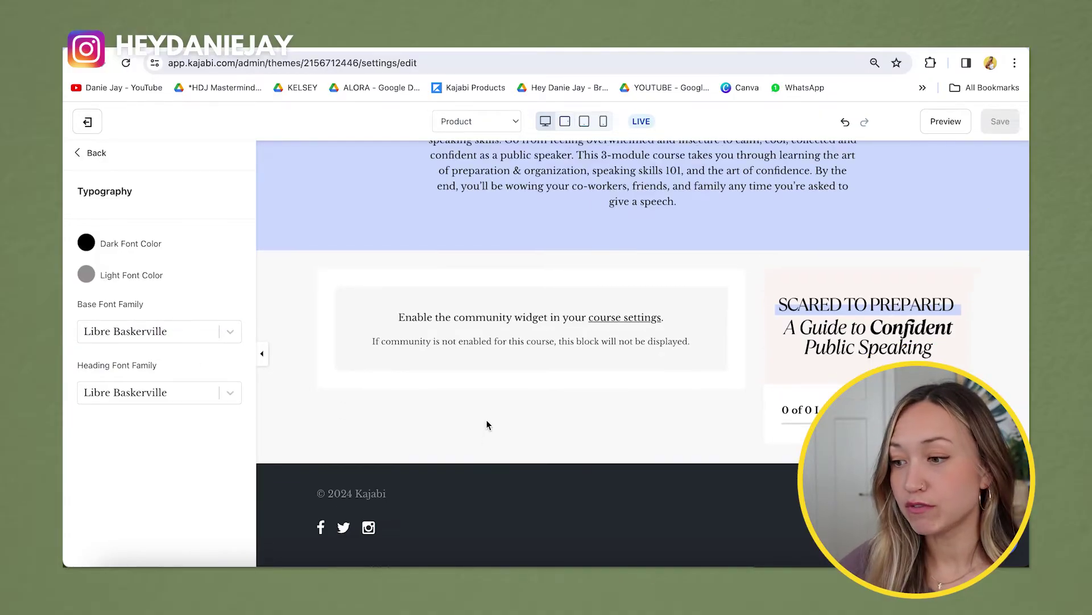
{"action": "scroll", "coordinate": [488, 421], "scroll_direction": "up", "scroll_amount": 5}
{"action": "scroll", "coordinate": [495, 380], "scroll_direction": "up", "scroll_amount": 2}
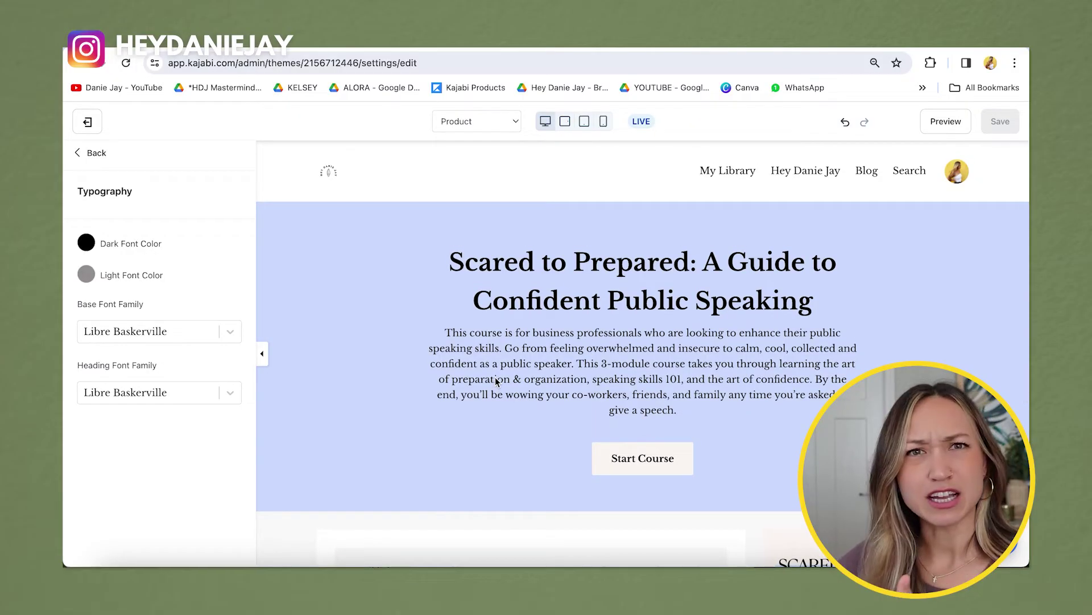
{"action": "scroll", "coordinate": [706, 374], "scroll_direction": "down", "scroll_amount": 5}
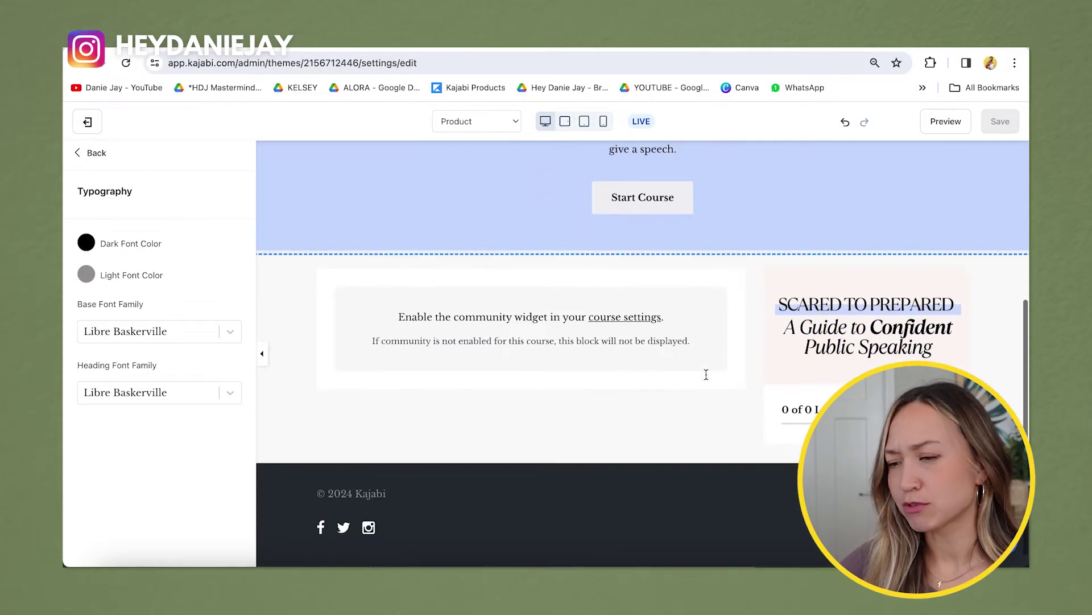
{"action": "scroll", "coordinate": [706, 374], "scroll_direction": "up", "scroll_amount": 4}
{"action": "scroll", "coordinate": [706, 373], "scroll_direction": "up", "scroll_amount": 1}
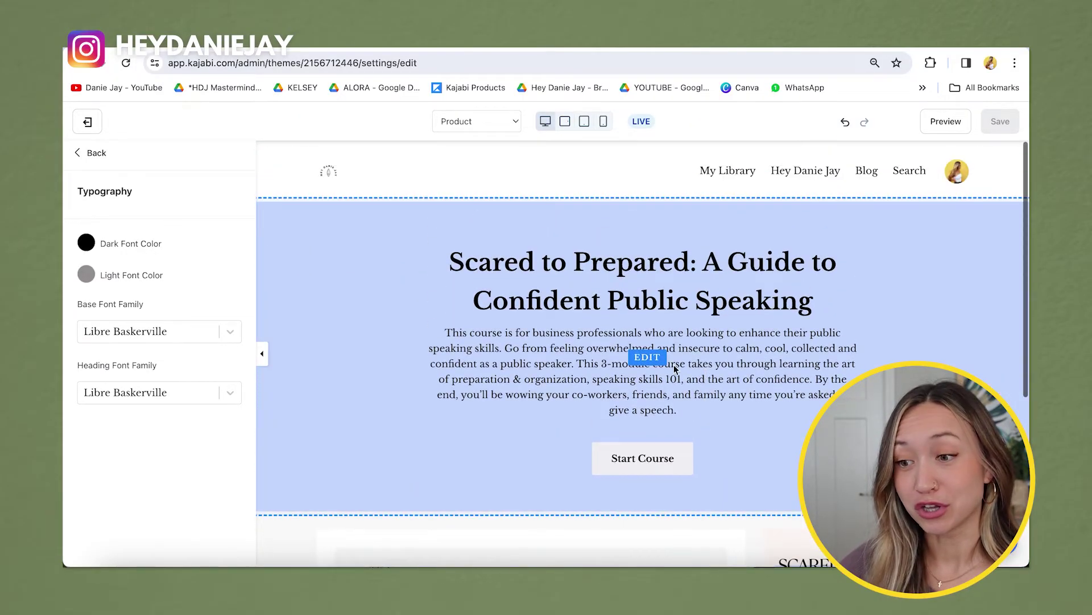
- Examine the theme's color scheme, message colors and general appearance settings
{"action": "left_click", "coordinate": [91, 153]}
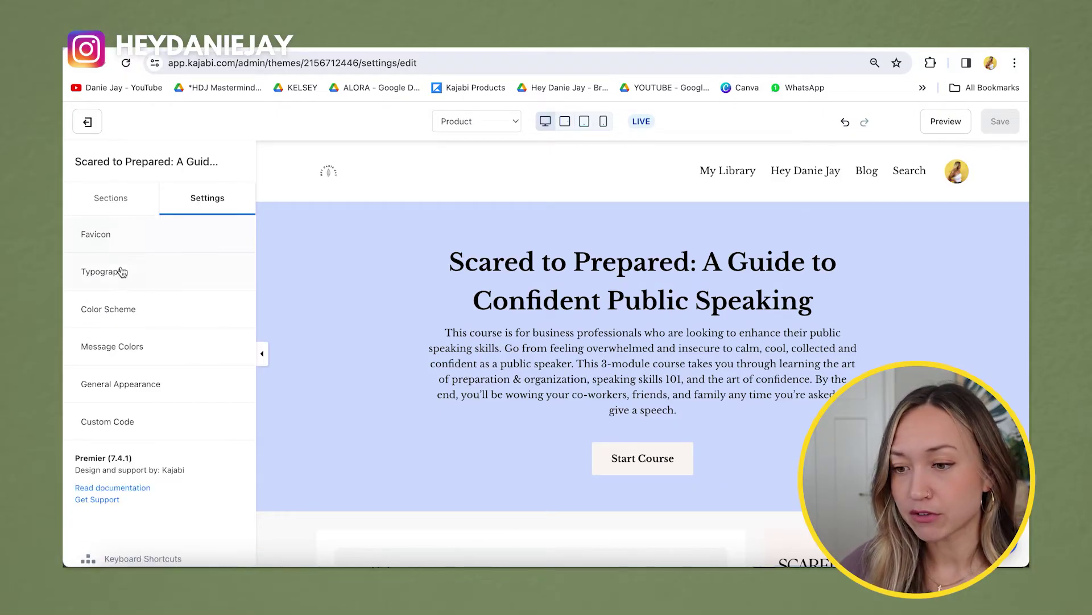
{"action": "left_click", "coordinate": [113, 311]}
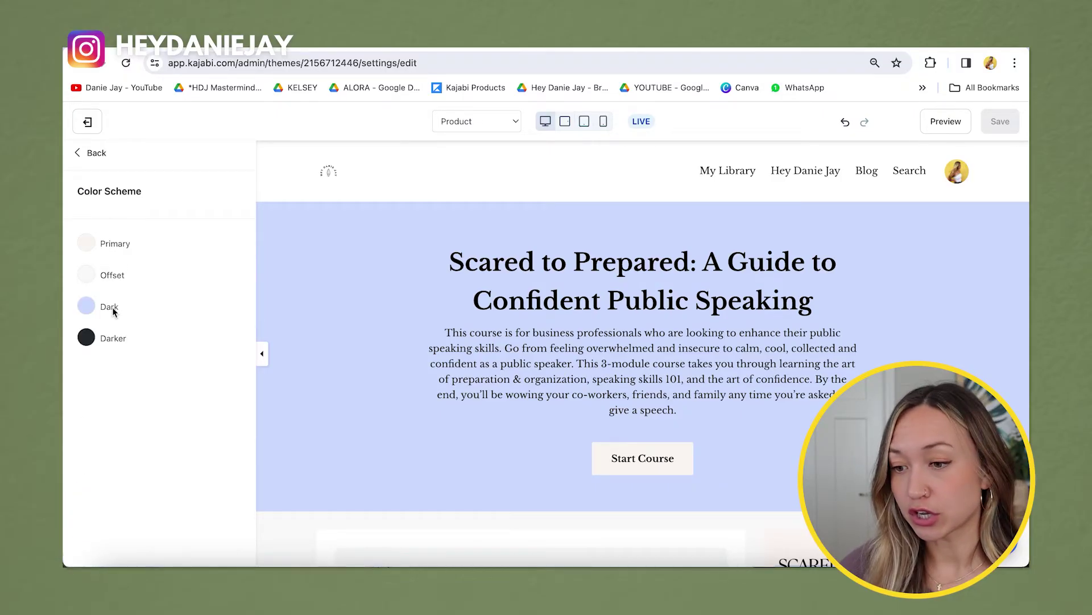
{"action": "left_click", "coordinate": [91, 153]}
{"action": "left_click", "coordinate": [123, 346]}
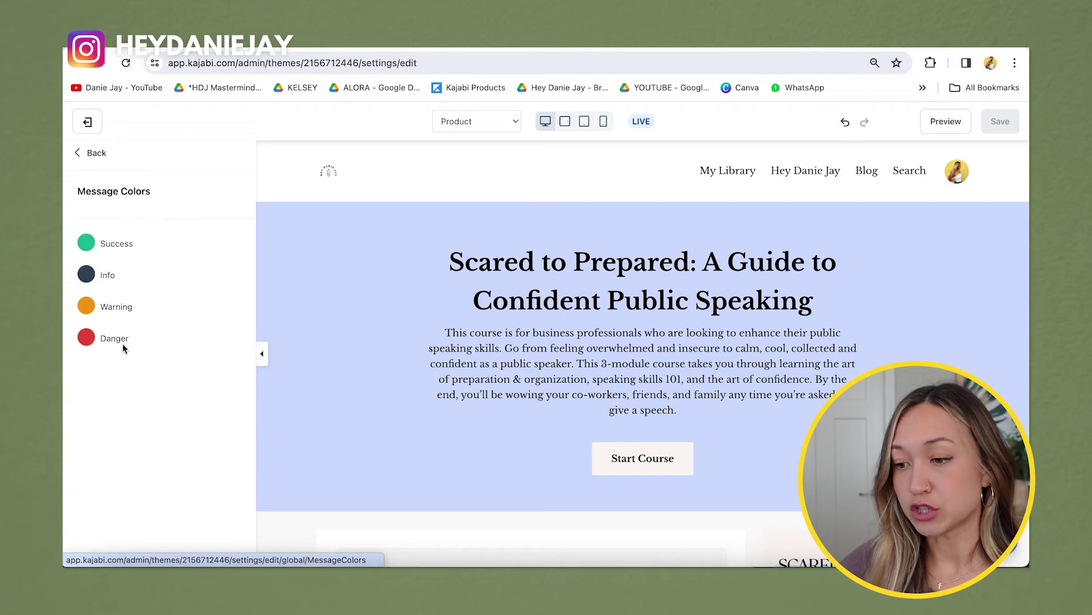
{"action": "left_click", "coordinate": [90, 155]}
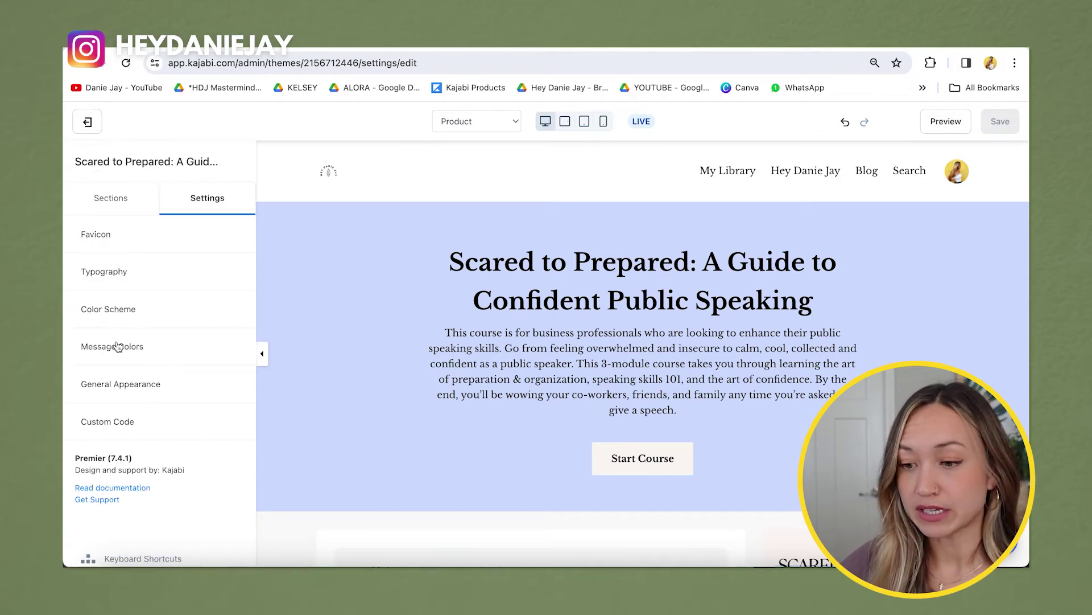
{"action": "left_click", "coordinate": [118, 353]}
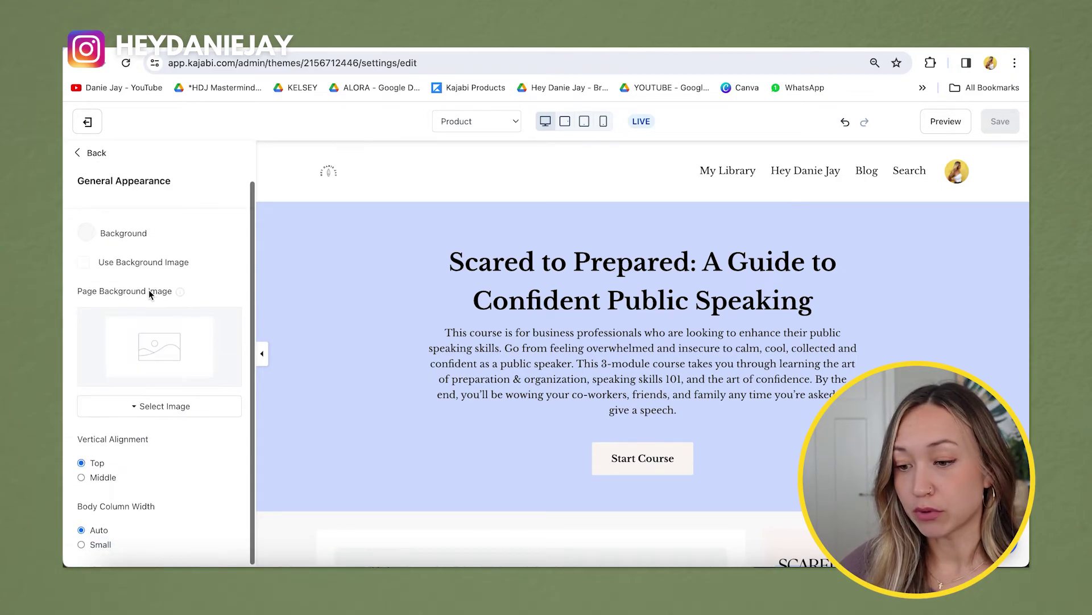
{"action": "left_click", "coordinate": [86, 153]}
- Examine the header section's logo and user menu options
{"action": "left_click", "coordinate": [102, 196]}
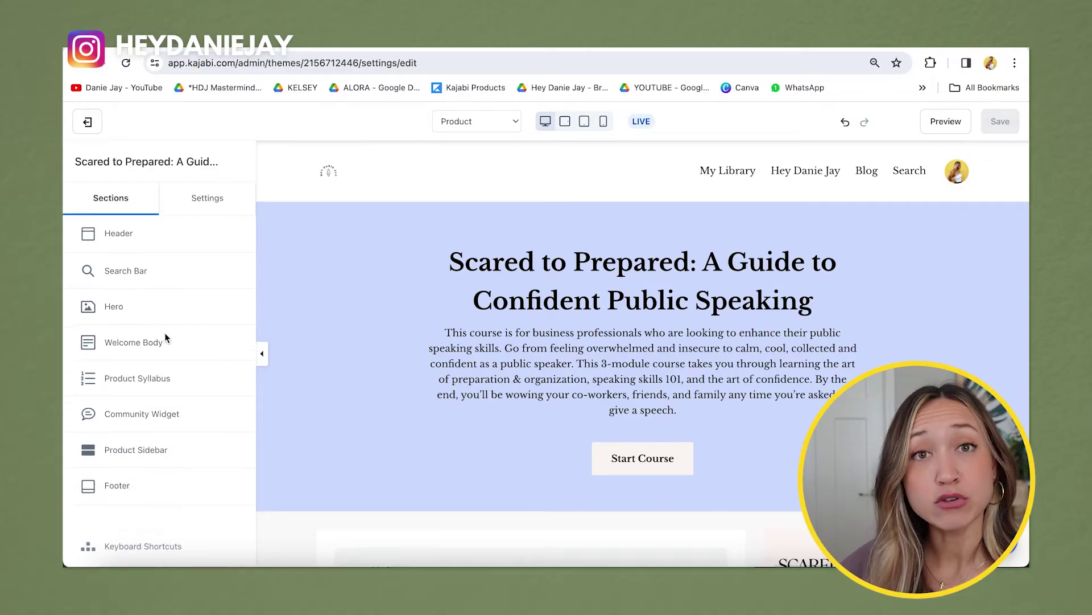
{"action": "scroll", "coordinate": [142, 391], "scroll_direction": "down", "scroll_amount": 1}
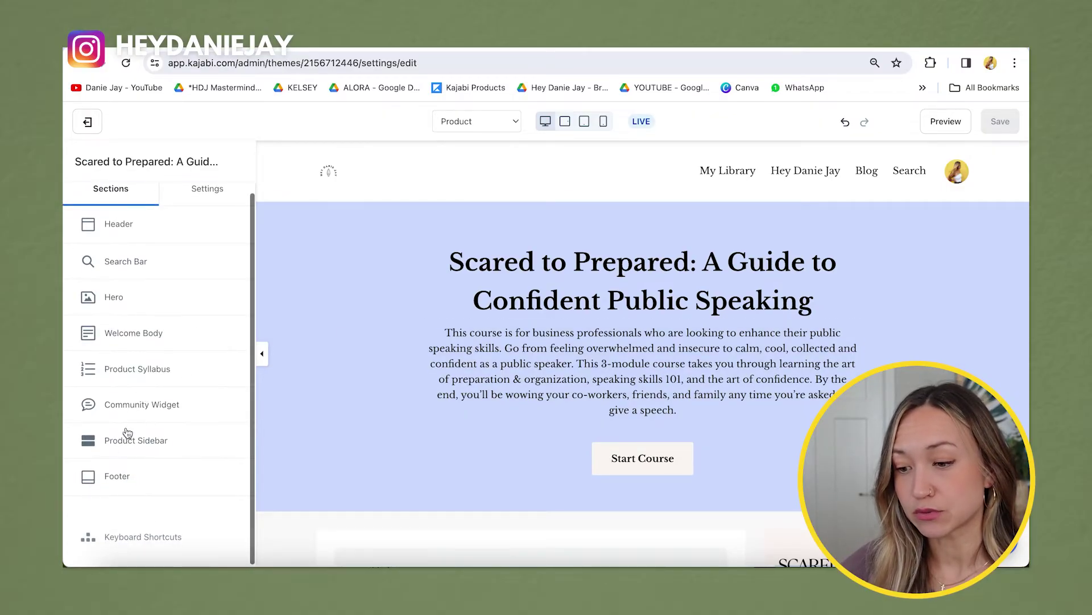
{"action": "left_click", "coordinate": [124, 231]}
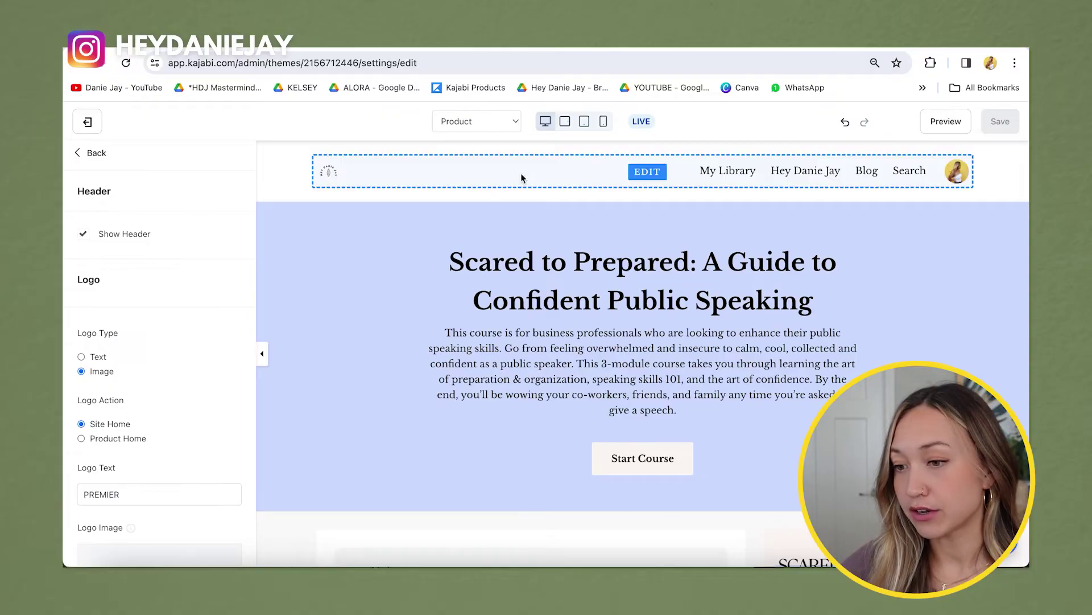
{"action": "scroll", "coordinate": [107, 406], "scroll_direction": "down", "scroll_amount": 6}
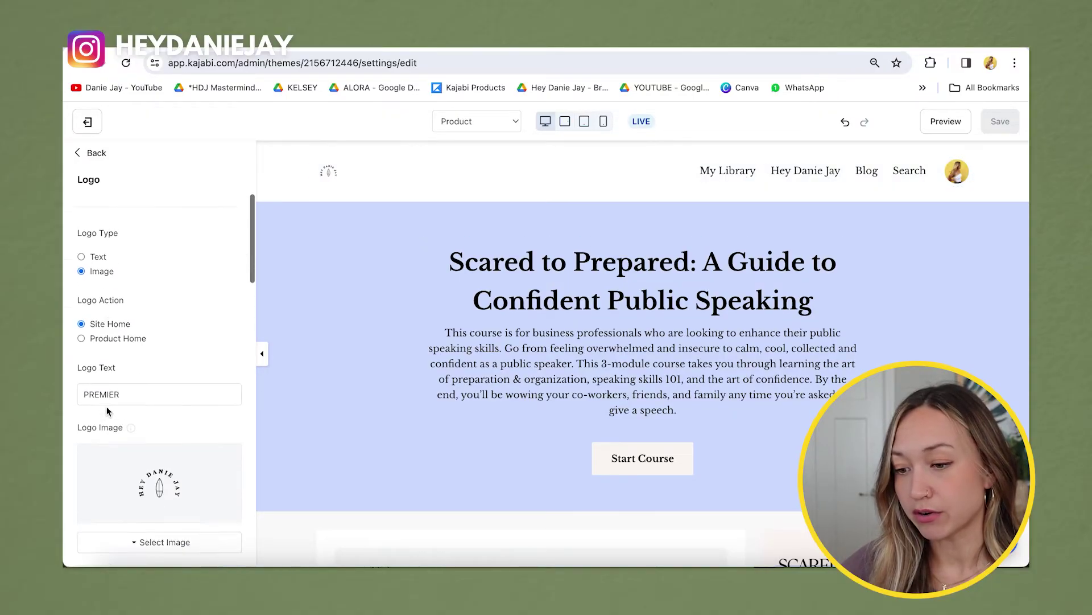
{"action": "scroll", "coordinate": [107, 407], "scroll_direction": "down", "scroll_amount": 8}
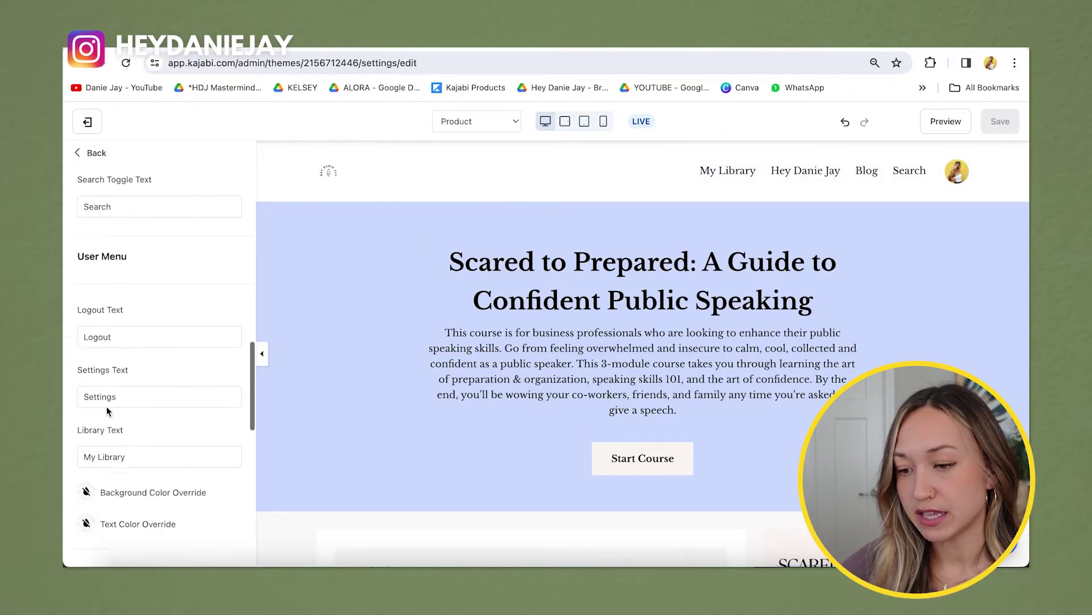
{"action": "scroll", "coordinate": [107, 407], "scroll_direction": "up", "scroll_amount": 15}
{"action": "scroll", "coordinate": [110, 264], "scroll_direction": "down", "scroll_amount": 2}
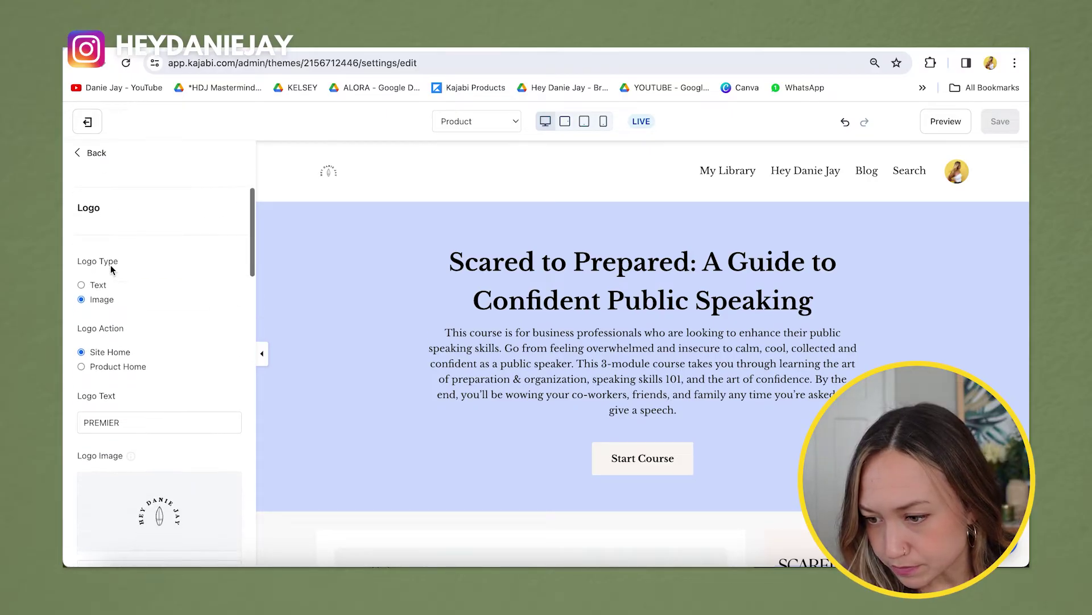
{"action": "scroll", "coordinate": [94, 217], "scroll_direction": "up", "scroll_amount": 2}
- Try hiding the course page's header, and show it again
{"action": "left_click", "coordinate": [83, 235]}
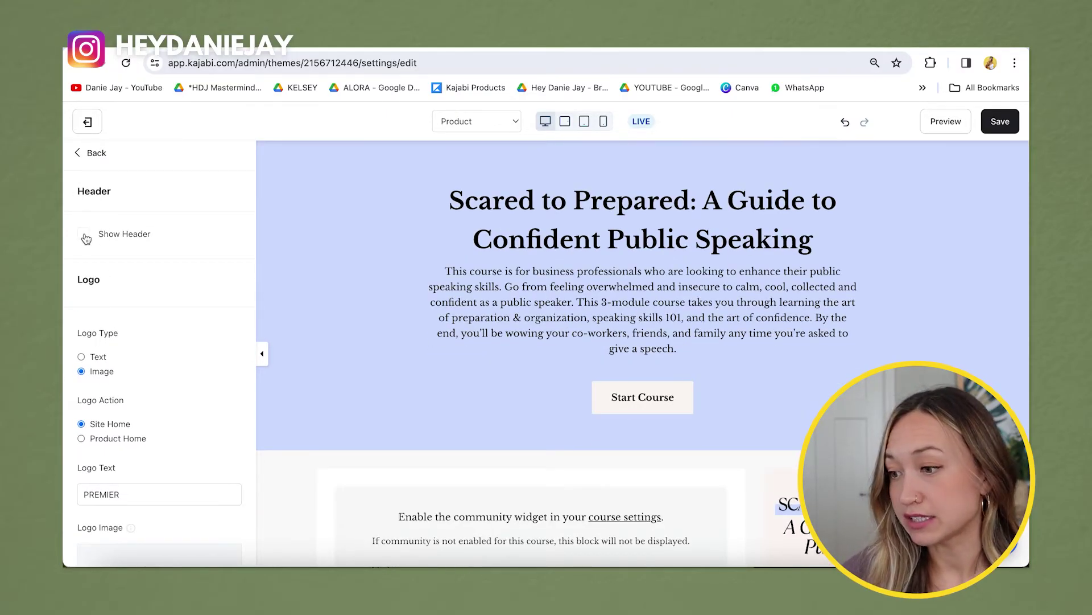
{"action": "left_click", "coordinate": [84, 235]}
{"action": "scroll", "coordinate": [171, 318], "scroll_direction": "down", "scroll_amount": 3}
{"action": "scroll", "coordinate": [435, 371], "scroll_direction": "down", "scroll_amount": 5}
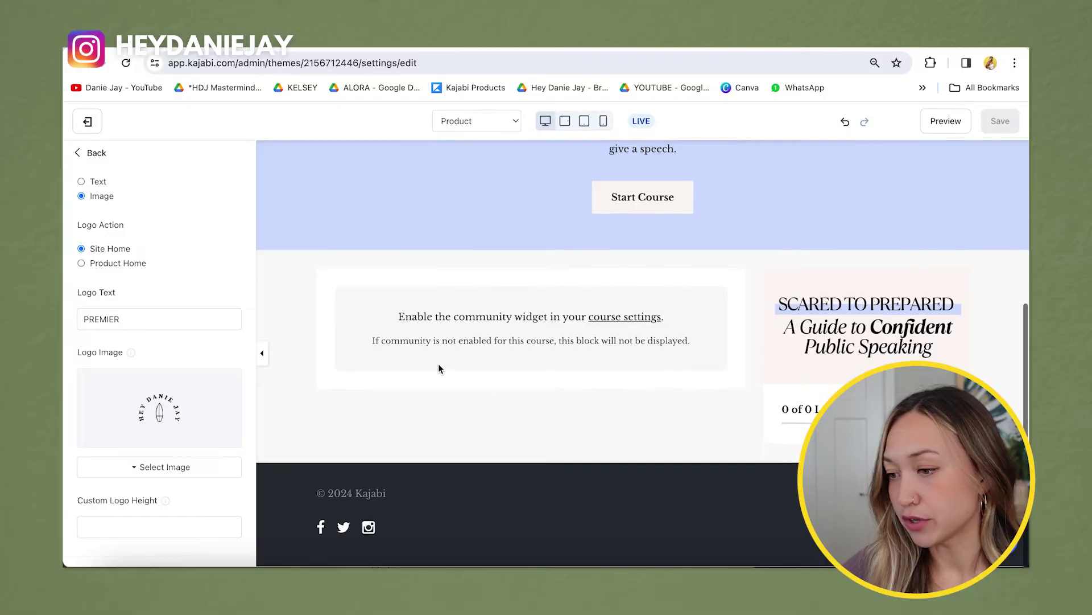
- Look over the existing Magnetic Creator Academy course in preview, including its banner, lesson list and instructor sidebar
{"action": "key", "text": "Escape"}
{"action": "left_click", "coordinate": [115, 310]}
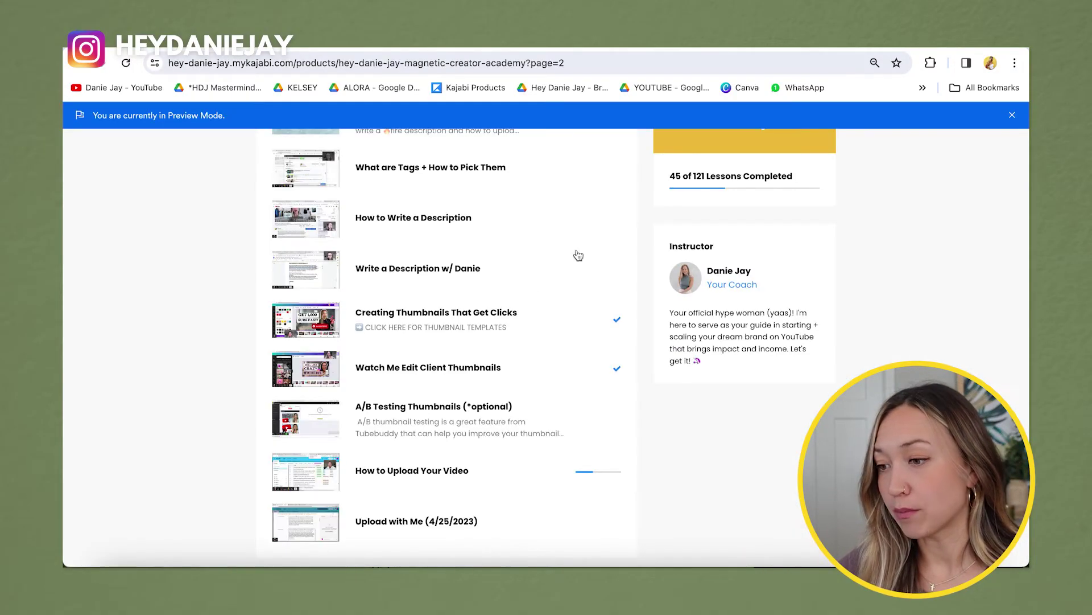
{"action": "scroll", "coordinate": [512, 305], "scroll_direction": "up", "scroll_amount": 7}
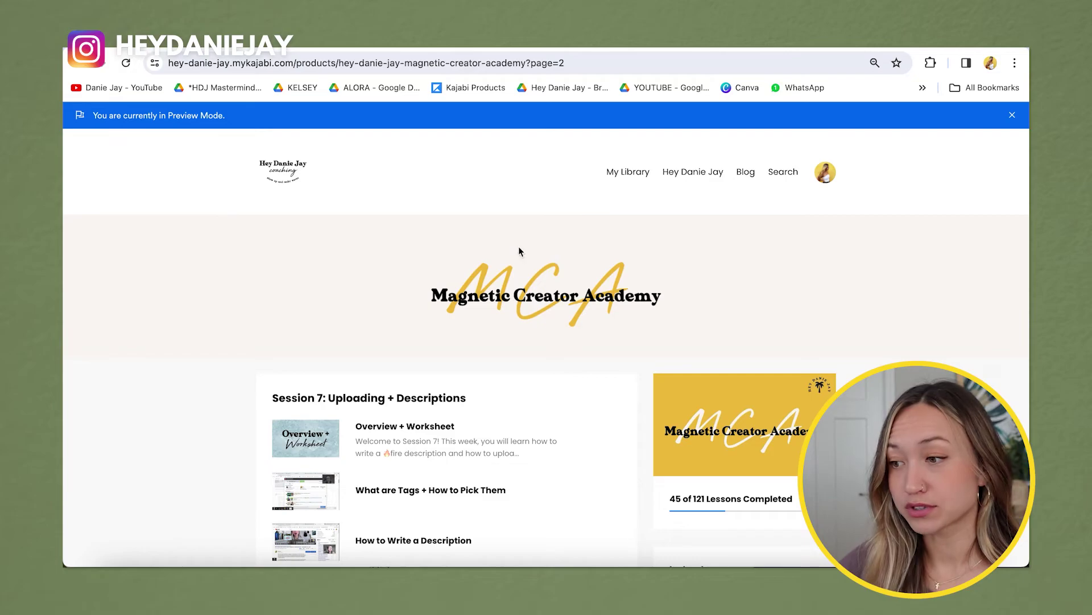
{"action": "scroll", "coordinate": [561, 243], "scroll_direction": "down", "scroll_amount": 1}
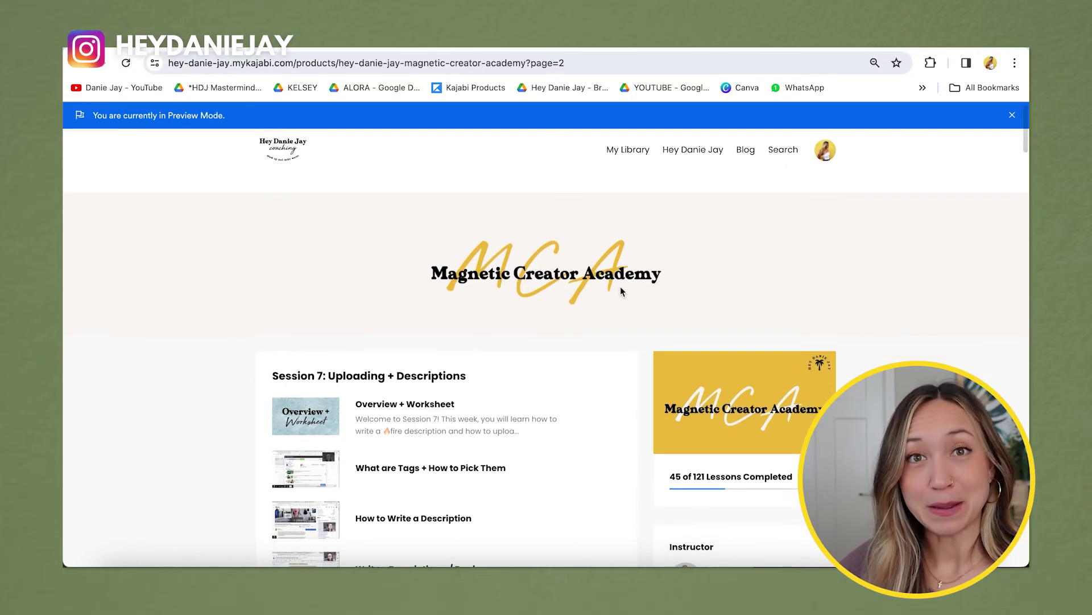
{"action": "scroll", "coordinate": [619, 293], "scroll_direction": "down", "scroll_amount": 3}
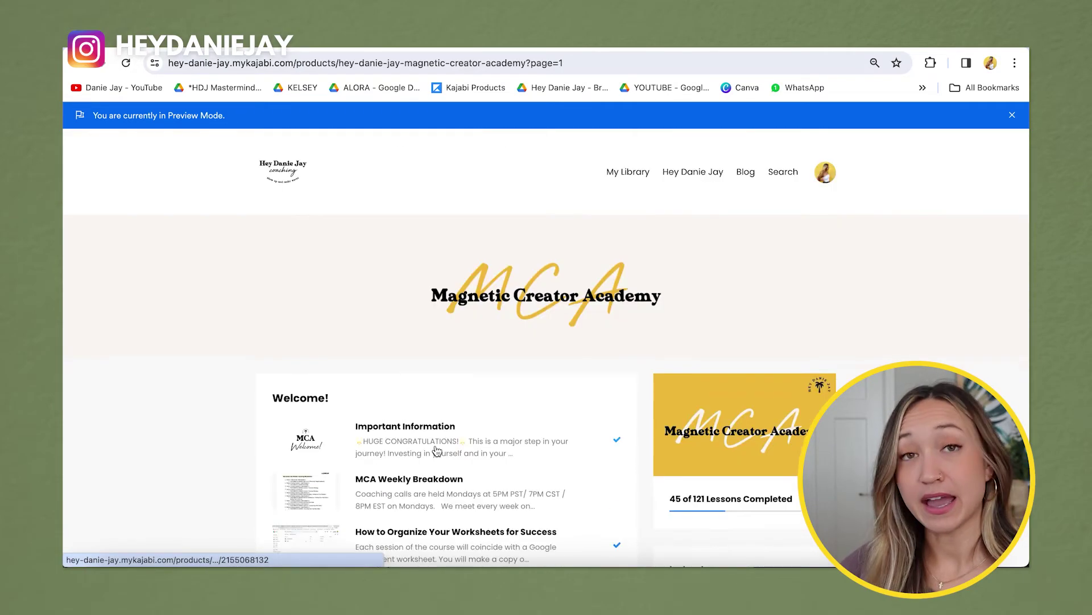
{"action": "scroll", "coordinate": [437, 450], "scroll_direction": "down", "scroll_amount": 5}
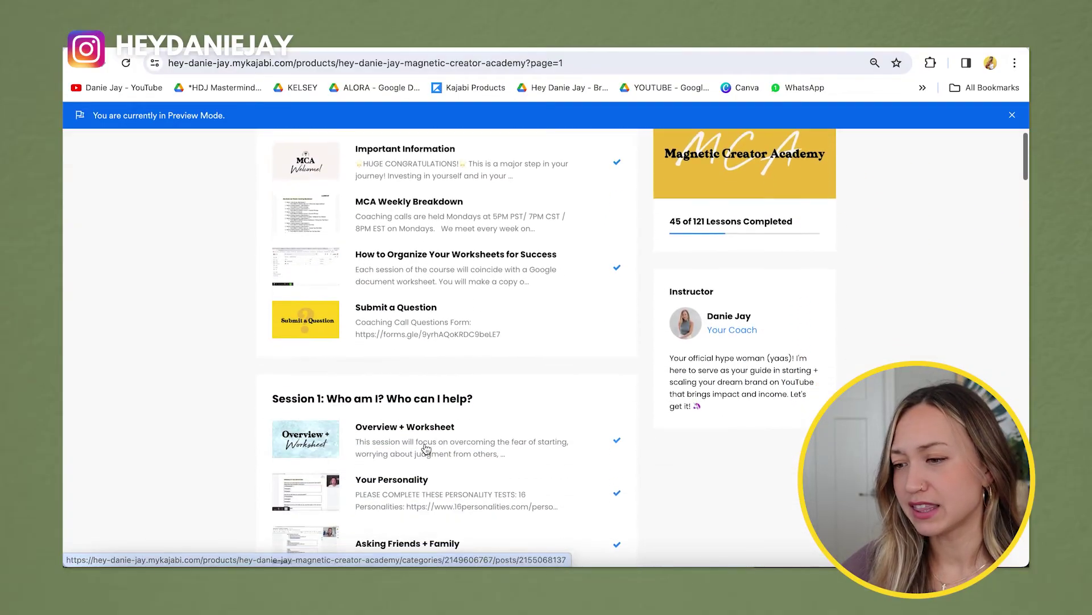
- Preview the customized Scared to Prepared course page and check its hero section, course image and progress area
{"action": "scroll", "coordinate": [175, 419], "scroll_direction": "down", "scroll_amount": 1}
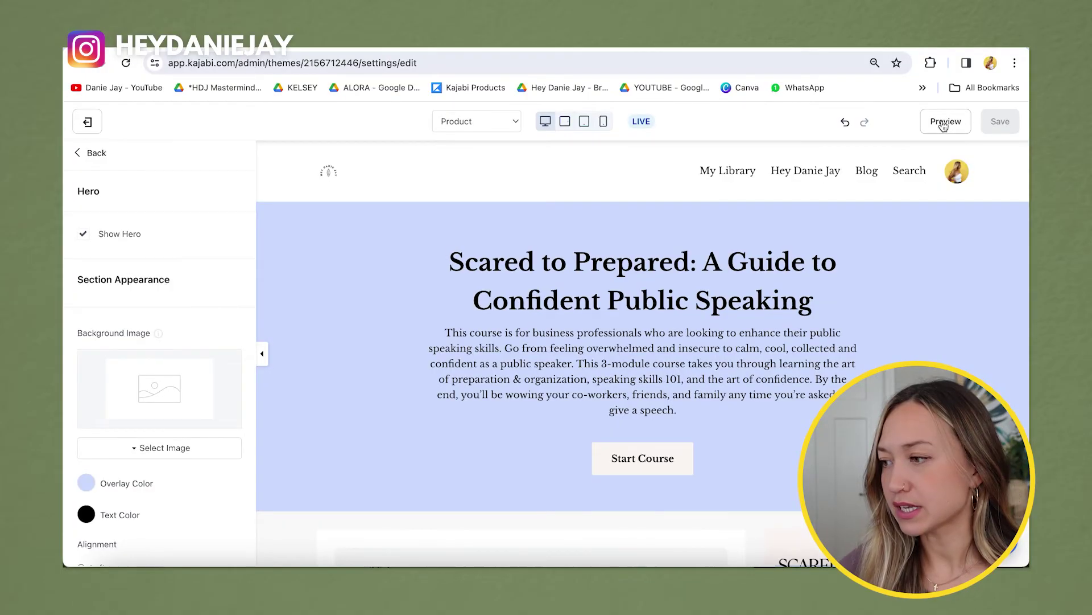
{"action": "left_click", "coordinate": [943, 120]}
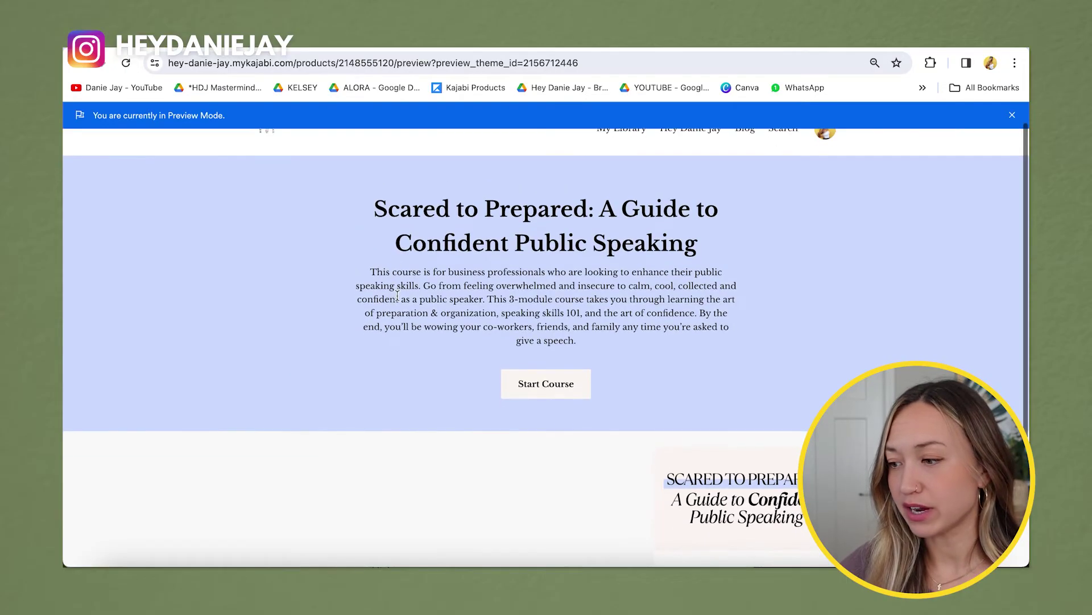
{"action": "scroll", "coordinate": [397, 295], "scroll_direction": "down", "scroll_amount": 3}
{"action": "scroll", "coordinate": [397, 295], "scroll_direction": "up", "scroll_amount": 4}
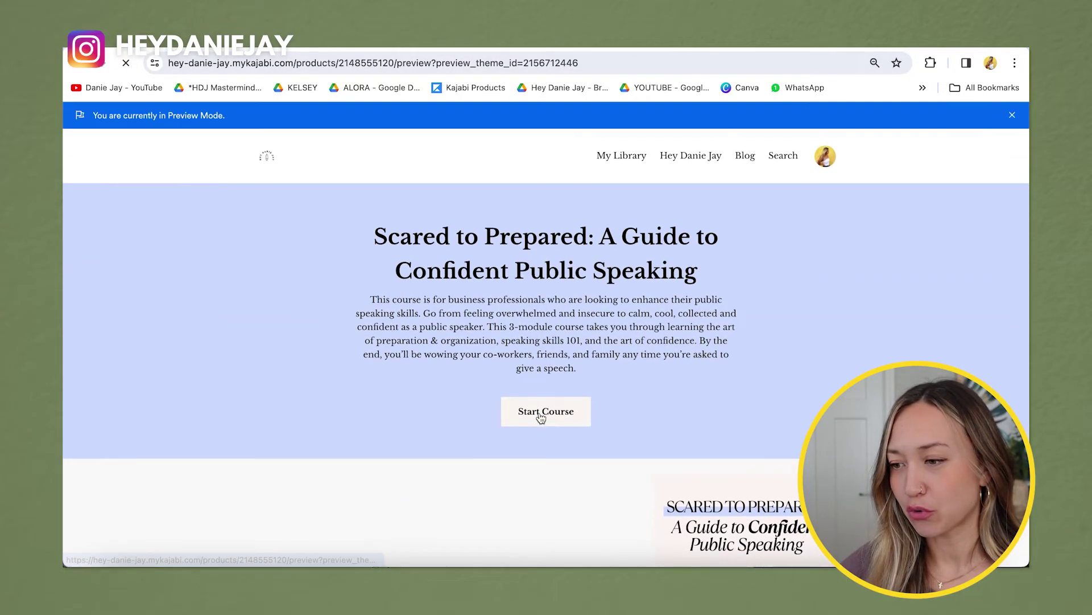
{"action": "scroll", "coordinate": [541, 418], "scroll_direction": "down", "scroll_amount": 2}
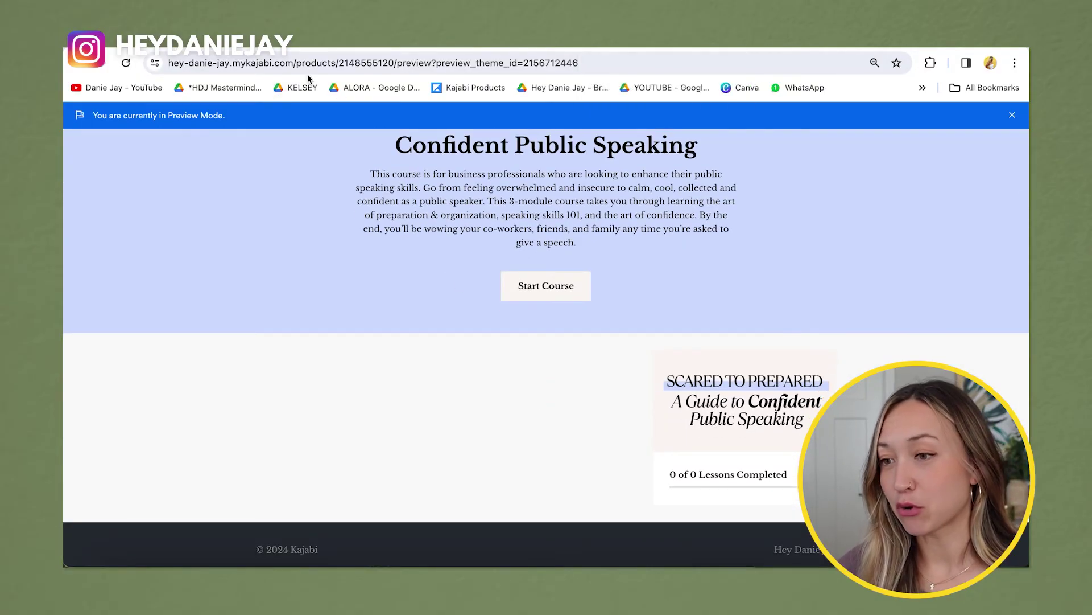
{"action": "left_click", "coordinate": [256, 37]}
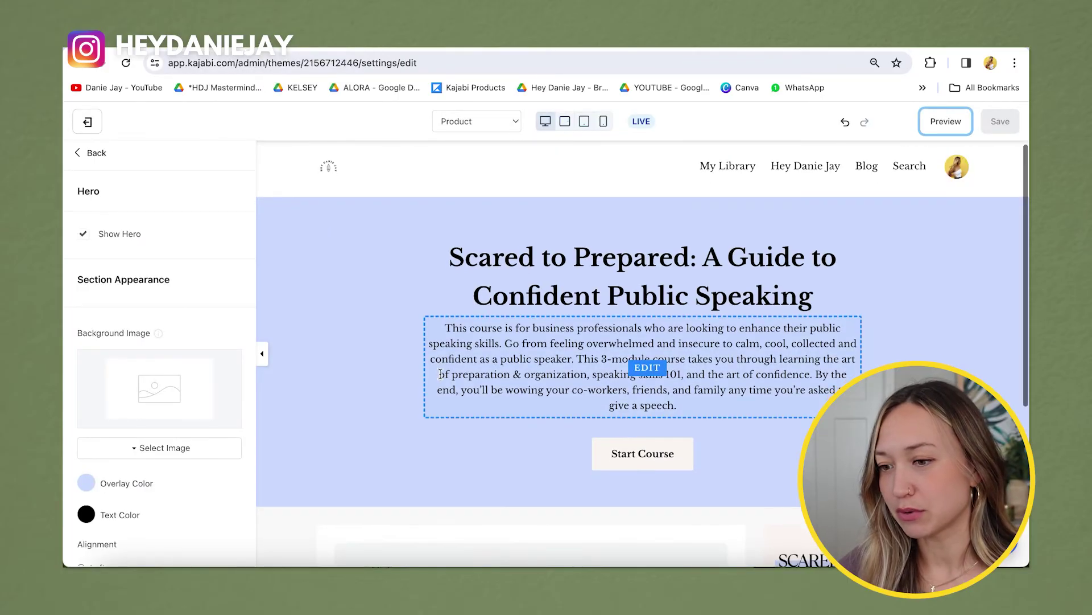
- Publish the module The Art of Preparation & Organization and its lesson Understanding the Importance of Preparation in the course outline
{"action": "left_click", "coordinate": [88, 122]}
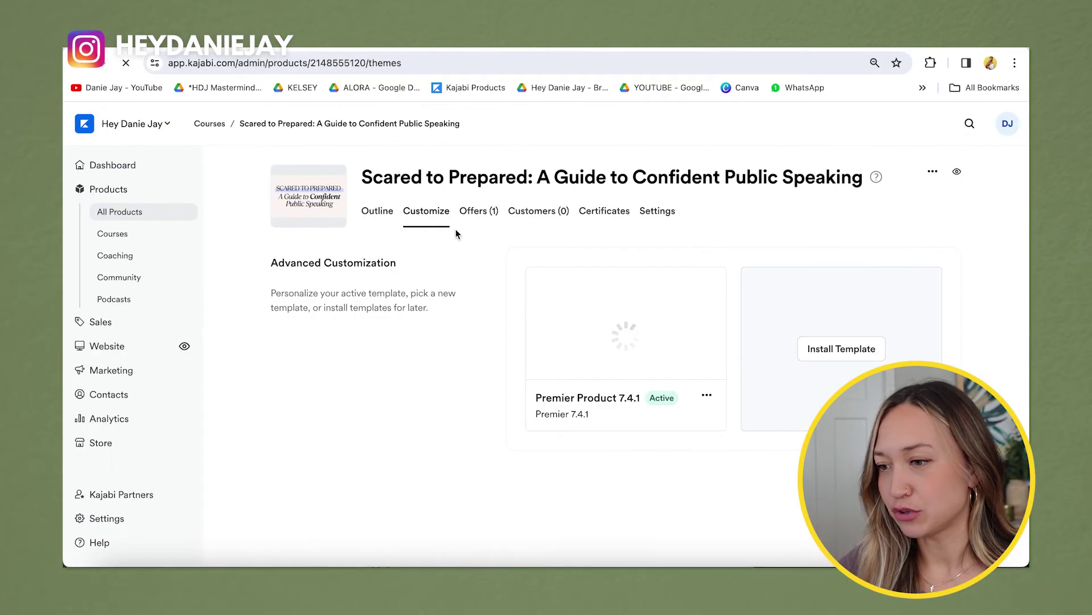
{"action": "left_click", "coordinate": [380, 215]}
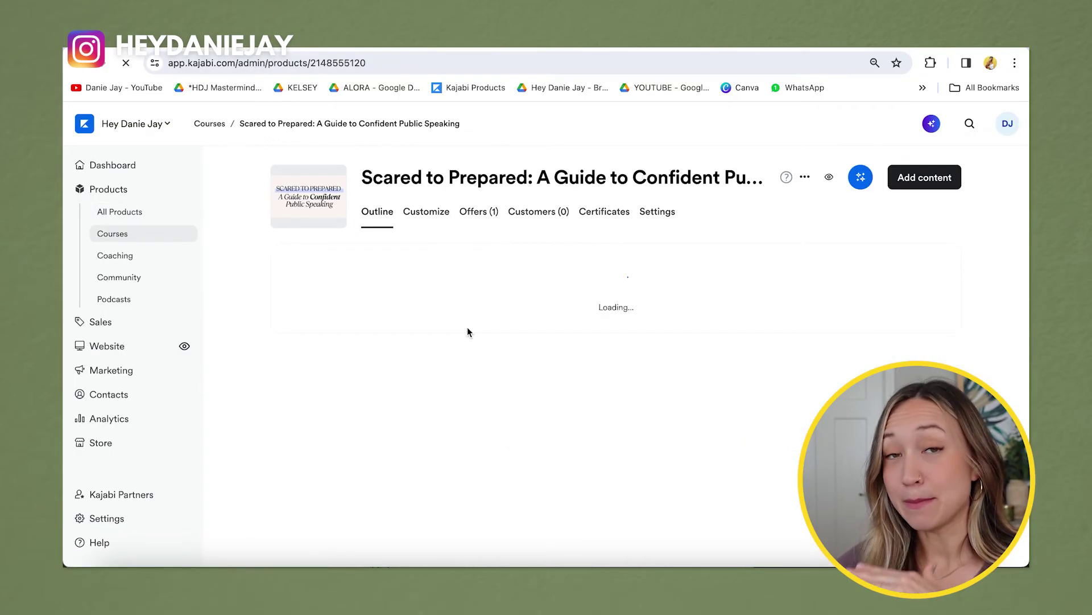
{"action": "scroll", "coordinate": [467, 328], "scroll_direction": "down", "scroll_amount": 3}
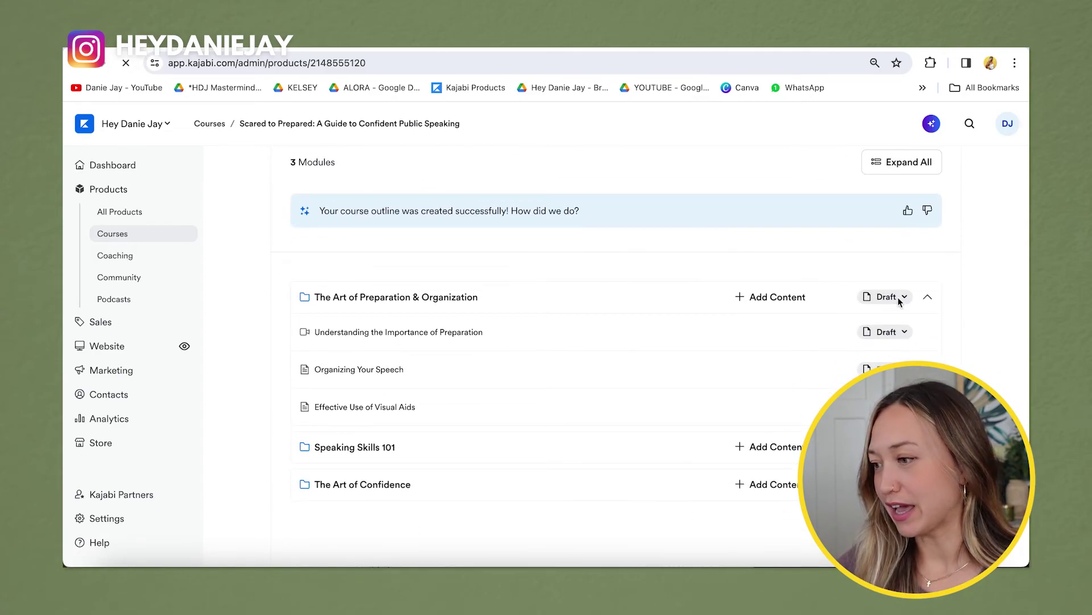
{"action": "left_click", "coordinate": [899, 298]}
{"action": "left_click", "coordinate": [818, 351]}
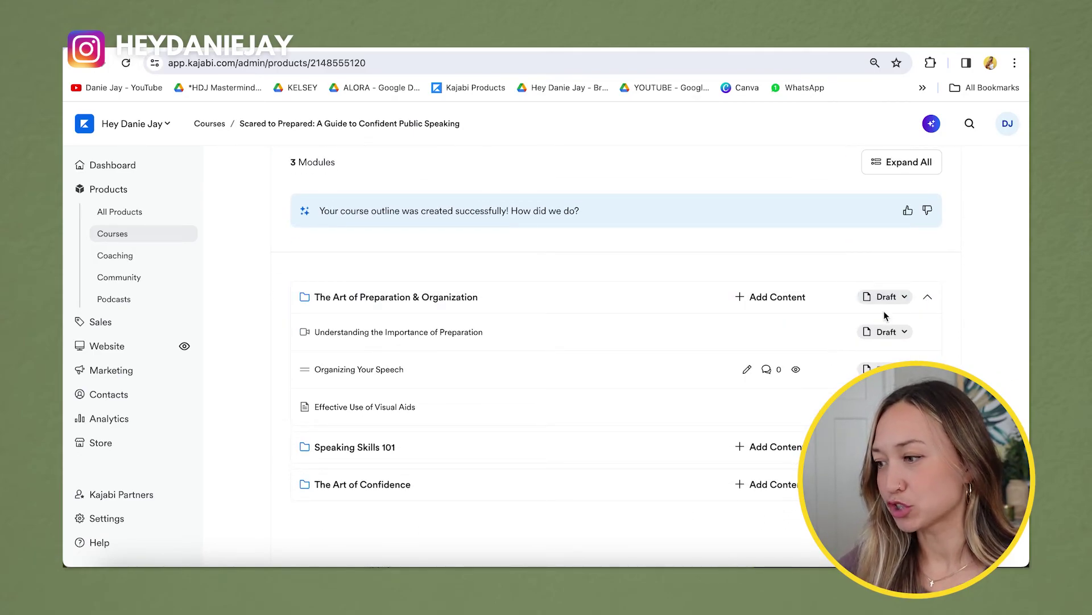
{"action": "left_click", "coordinate": [887, 332]}
{"action": "left_click", "coordinate": [816, 387]}
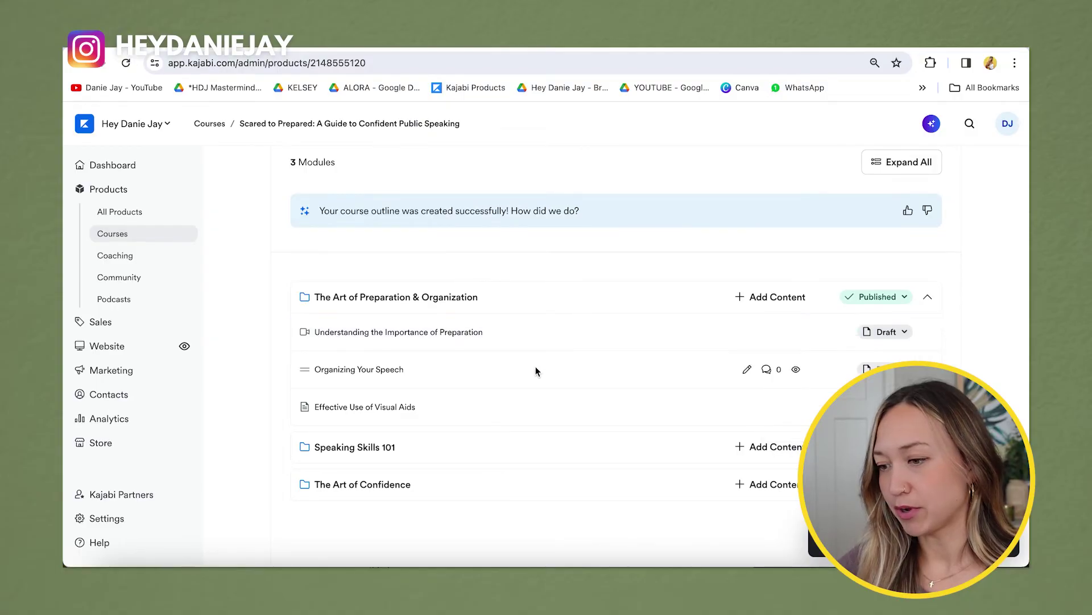
- Look over the From Scared to Prepared course page in preview, including its banner, modules and lesson thumbnails
{"action": "scroll", "coordinate": [535, 367], "scroll_direction": "down", "scroll_amount": 2}
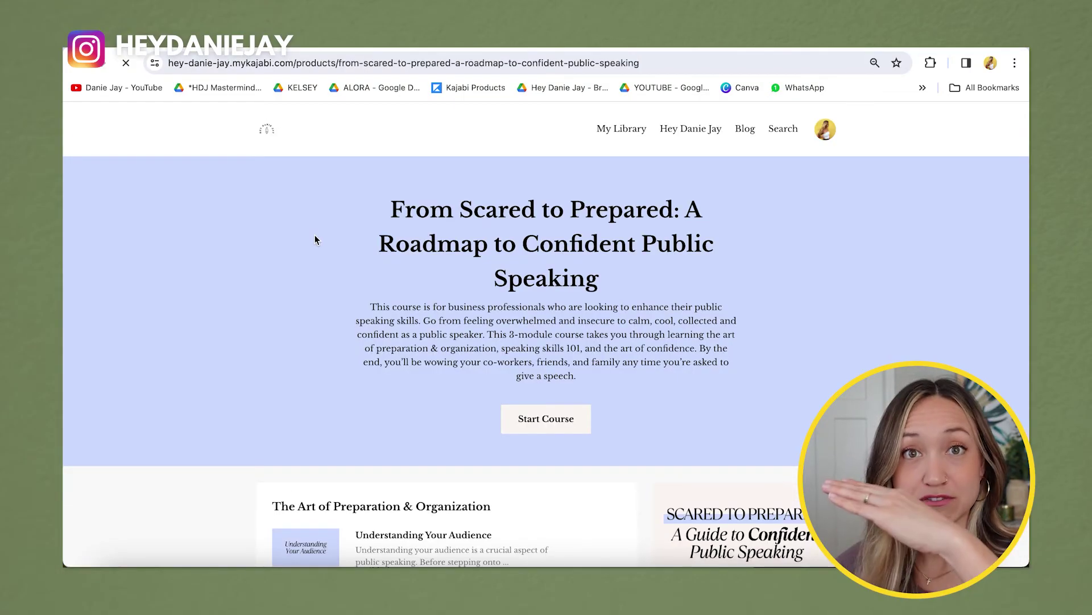
{"action": "scroll", "coordinate": [314, 235], "scroll_direction": "down", "scroll_amount": 2}
{"action": "scroll", "coordinate": [312, 433], "scroll_direction": "down", "scroll_amount": 8}
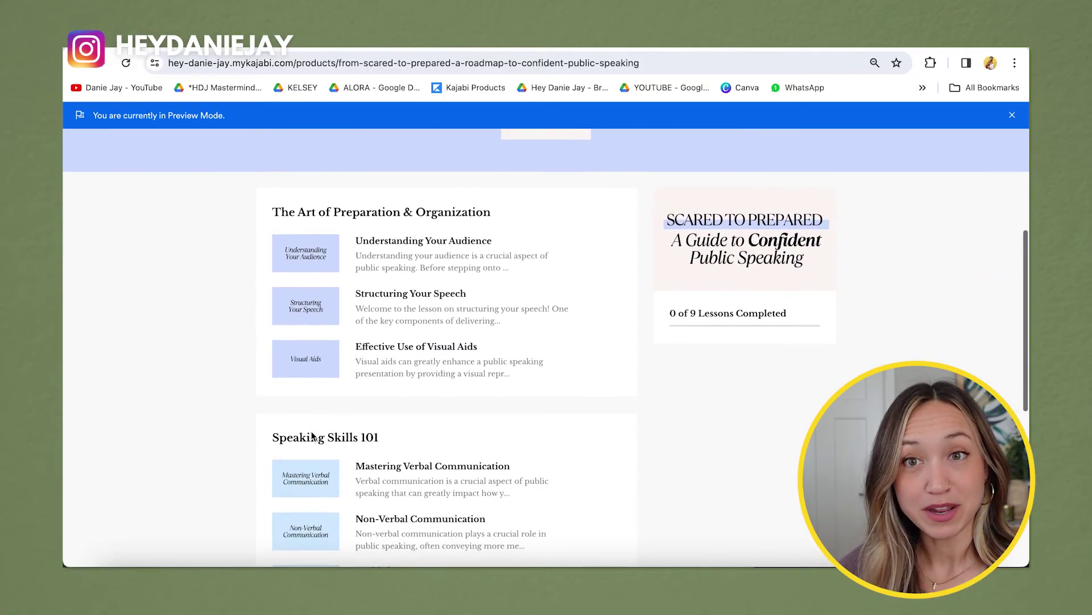
{"action": "scroll", "coordinate": [312, 436], "scroll_direction": "up", "scroll_amount": 10}
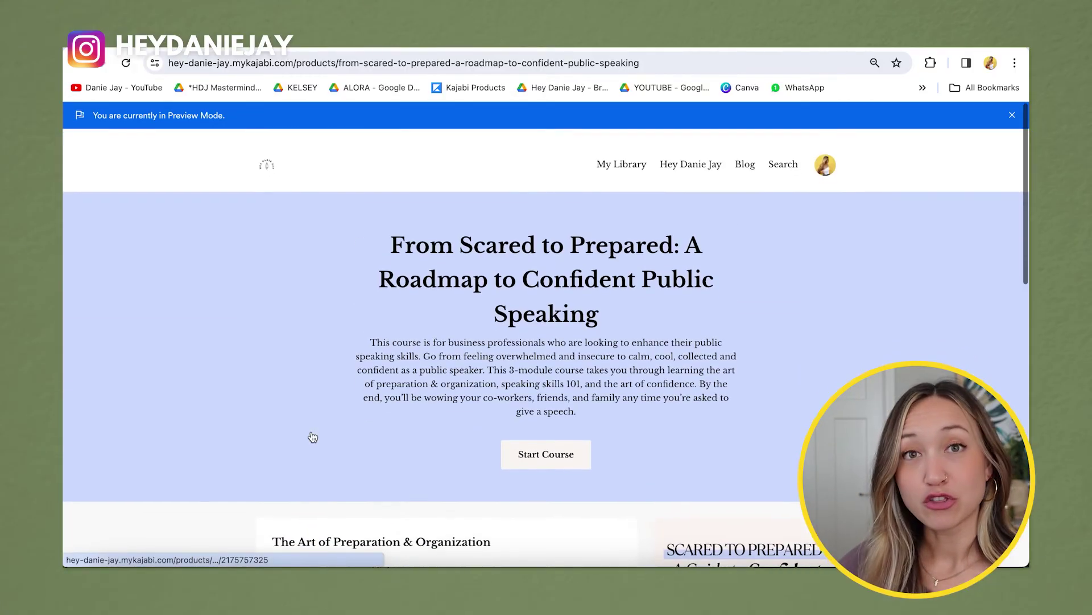
{"action": "scroll", "coordinate": [320, 404], "scroll_direction": "down", "scroll_amount": 4}
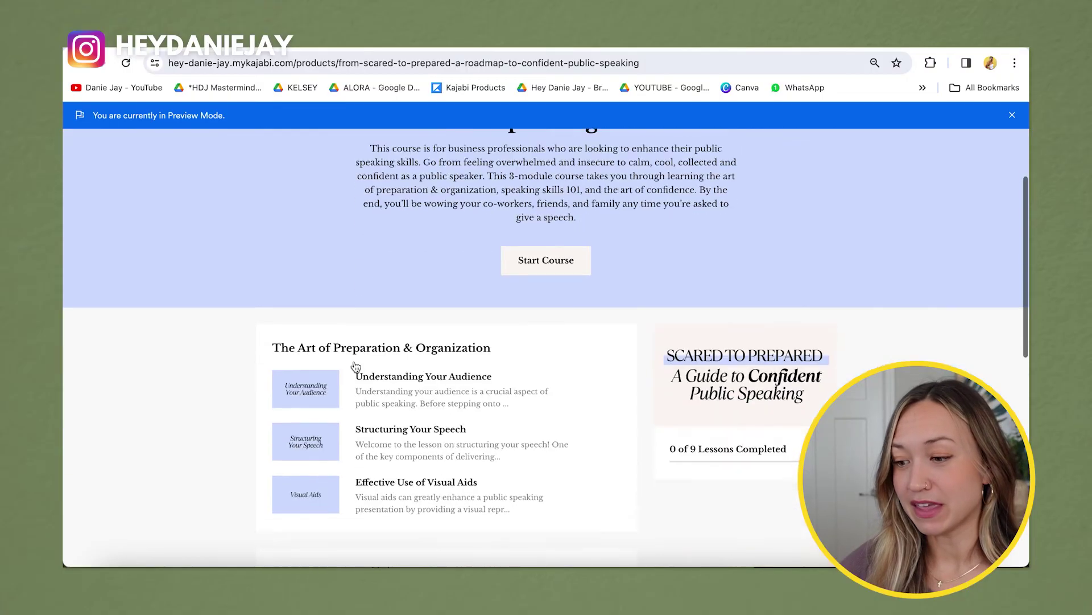
- Open the lesson Understanding Your Audience, play its video, and review the lesson text and comments area
{"action": "left_click", "coordinate": [318, 367]}
{"action": "scroll", "coordinate": [320, 376], "scroll_direction": "down", "scroll_amount": 1}
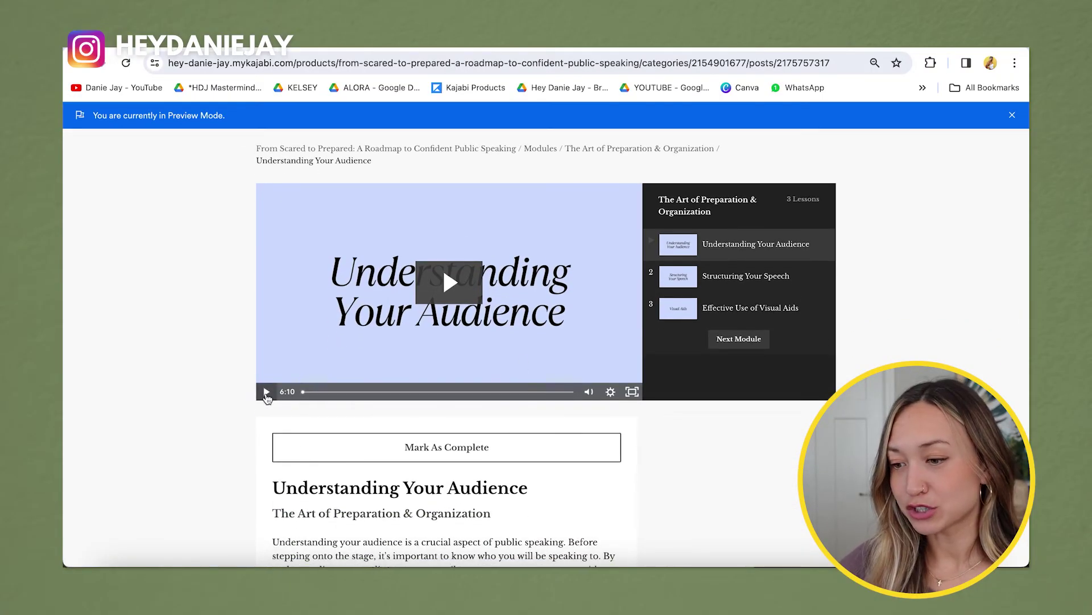
{"action": "left_click", "coordinate": [266, 393]}
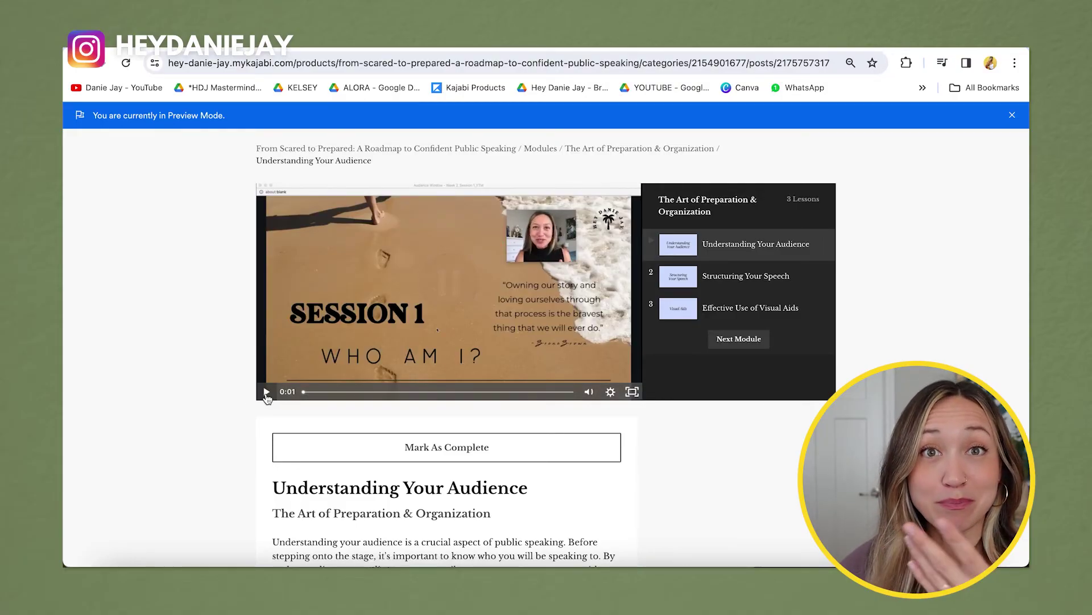
{"action": "scroll", "coordinate": [267, 396], "scroll_direction": "down", "scroll_amount": 10}
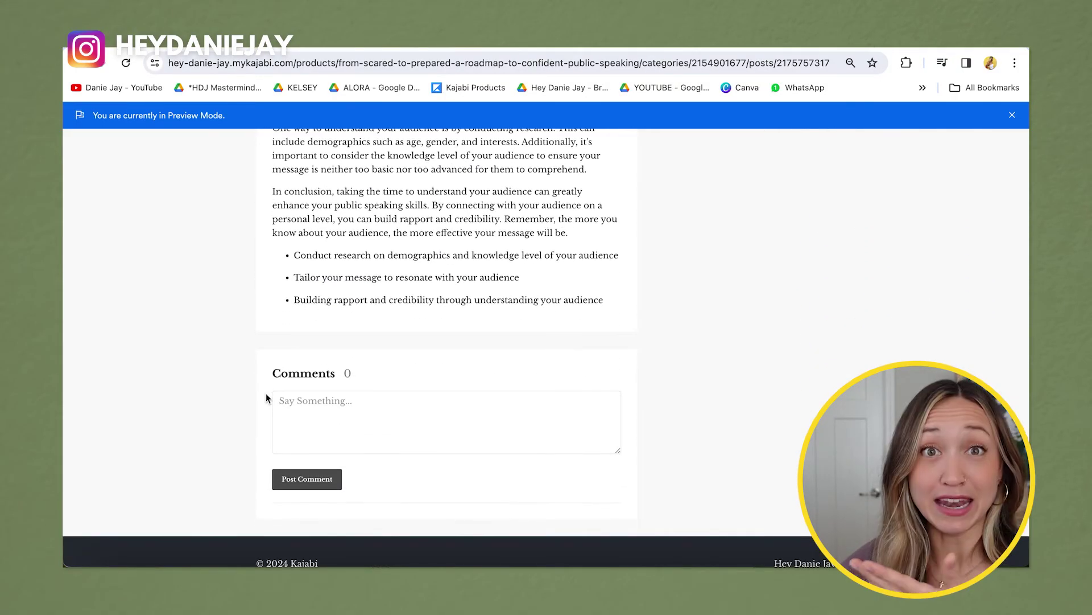